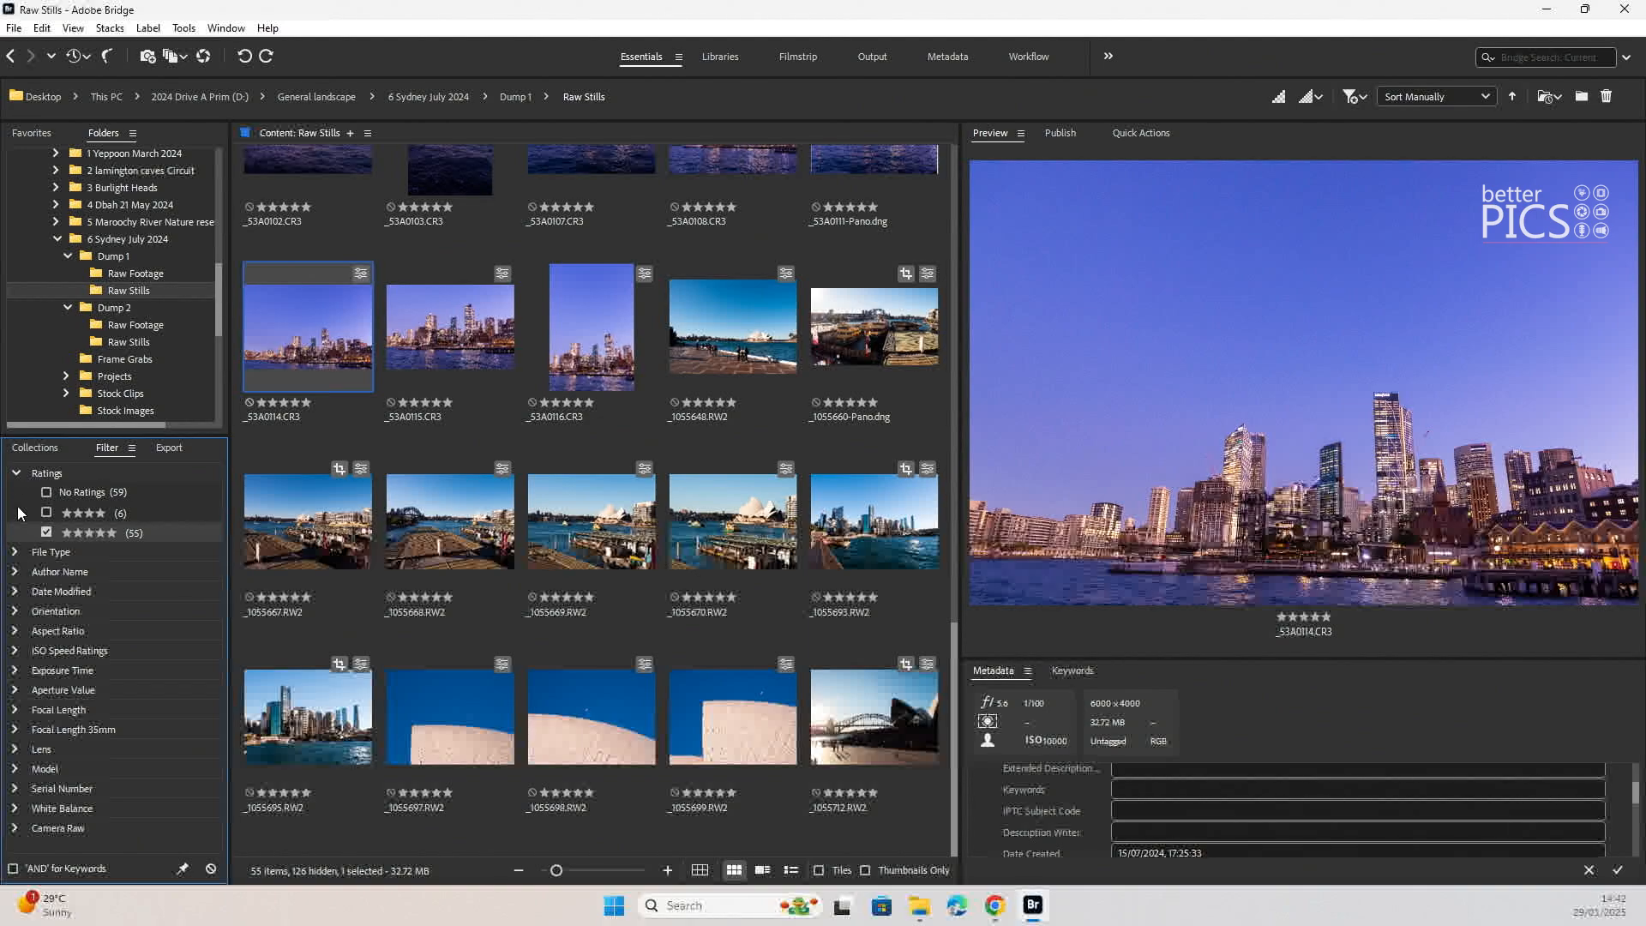
- Create a collection named Sydney that includes the currently selected photo
{"action": "left_click", "coordinate": [34, 448]}
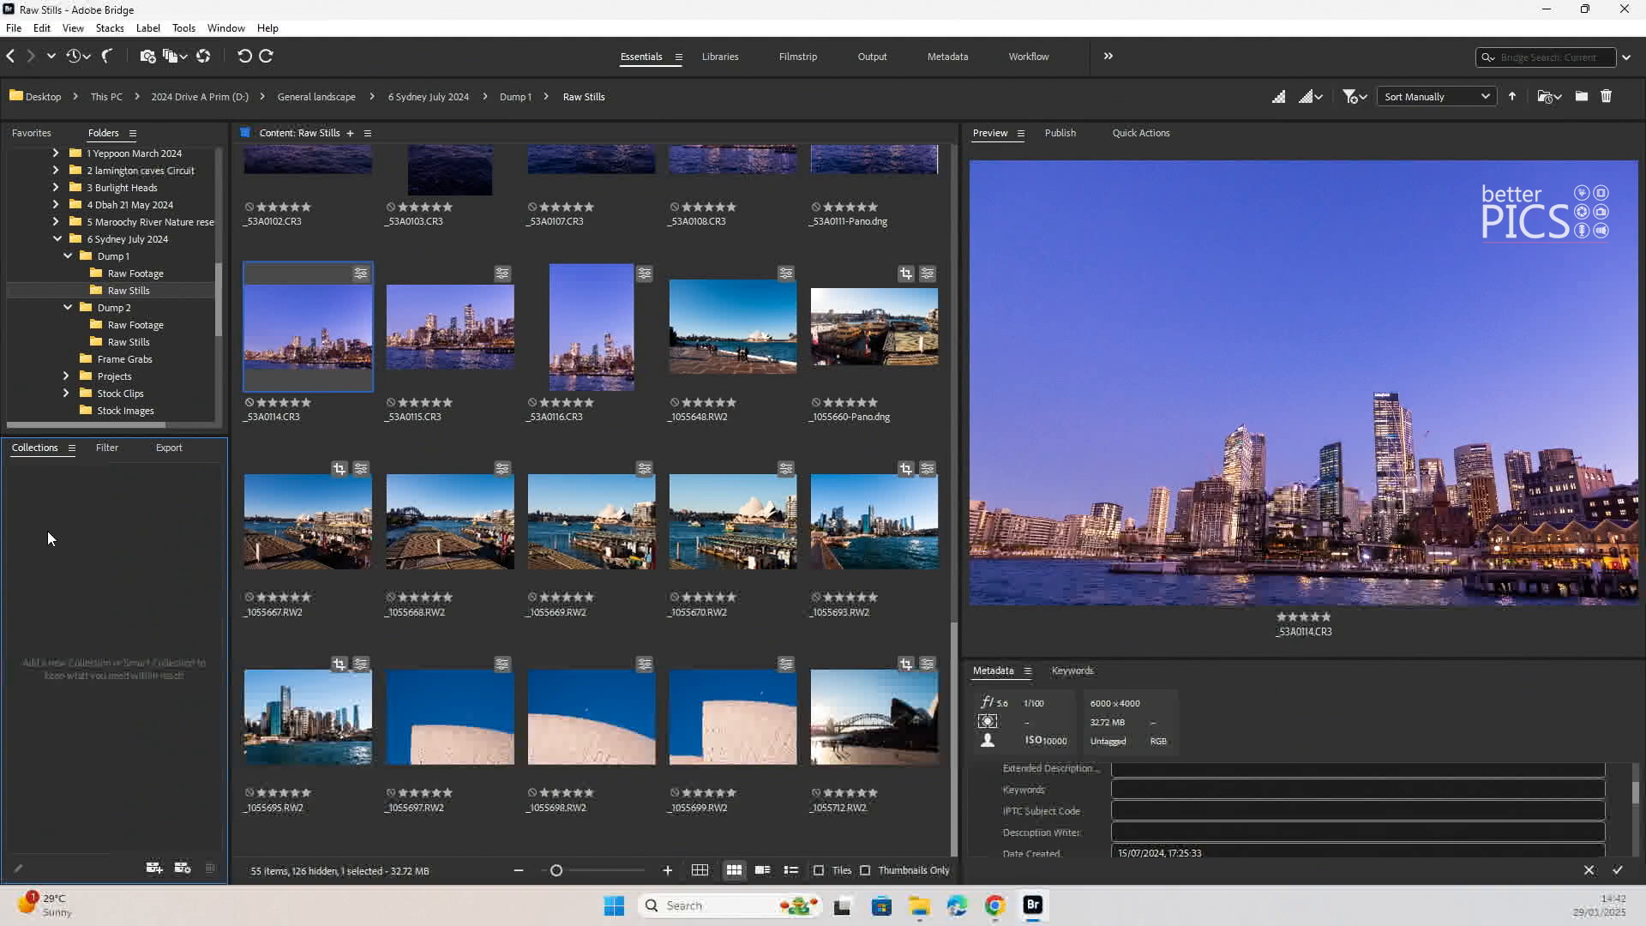
{"action": "right_click", "coordinate": [74, 522]}
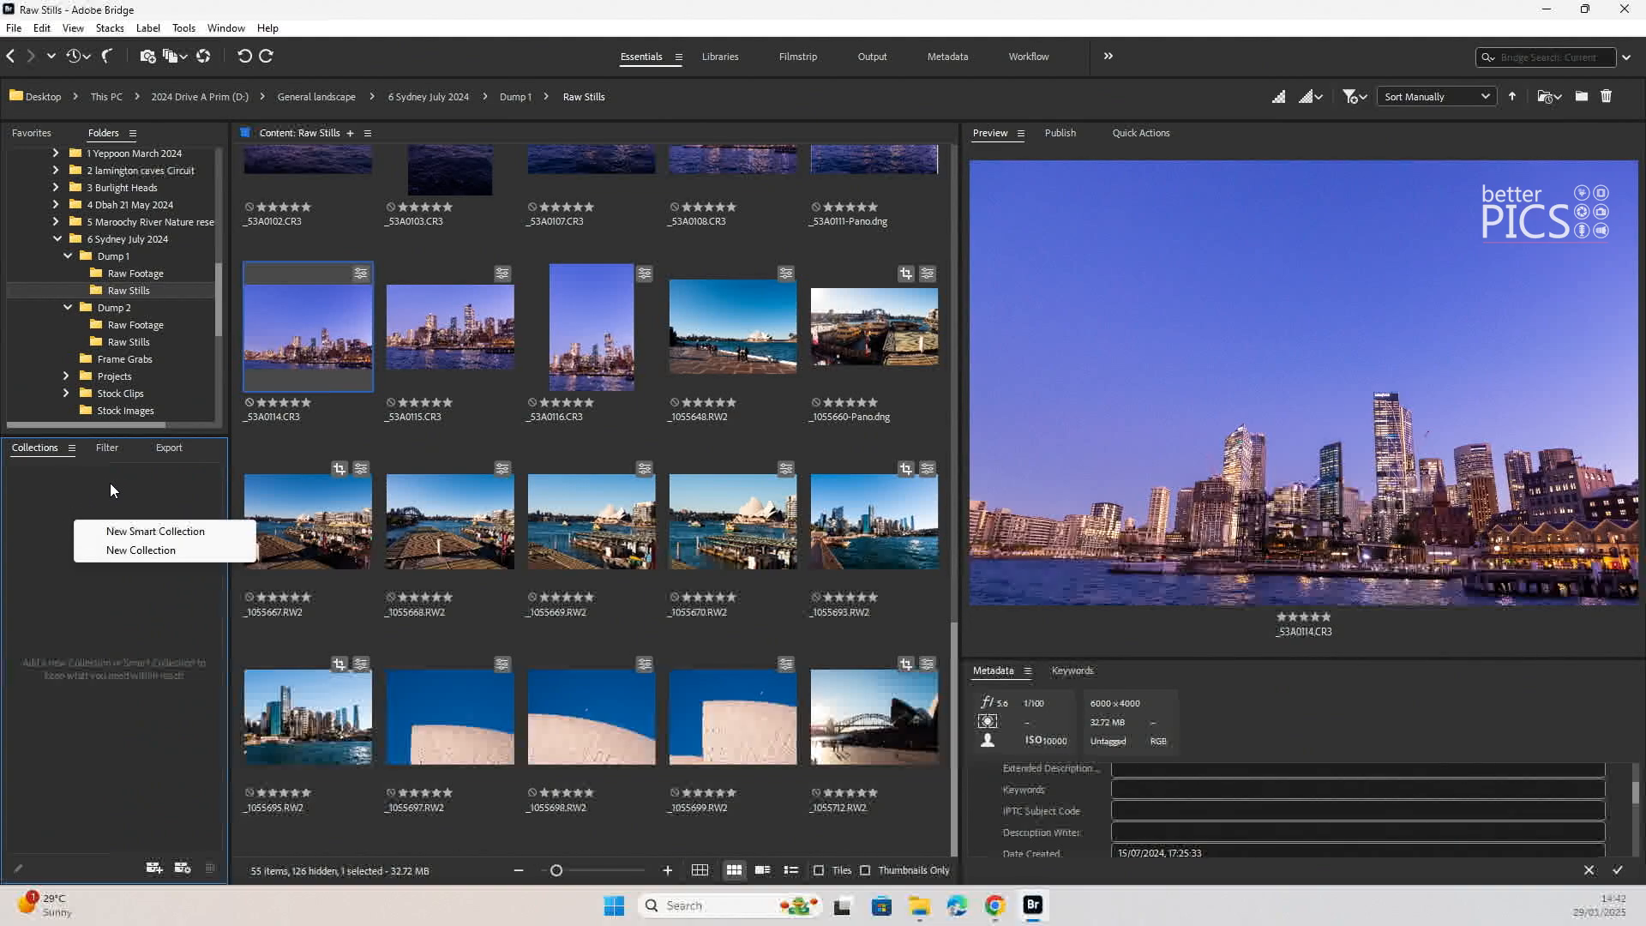
{"action": "left_click", "coordinate": [135, 553]}
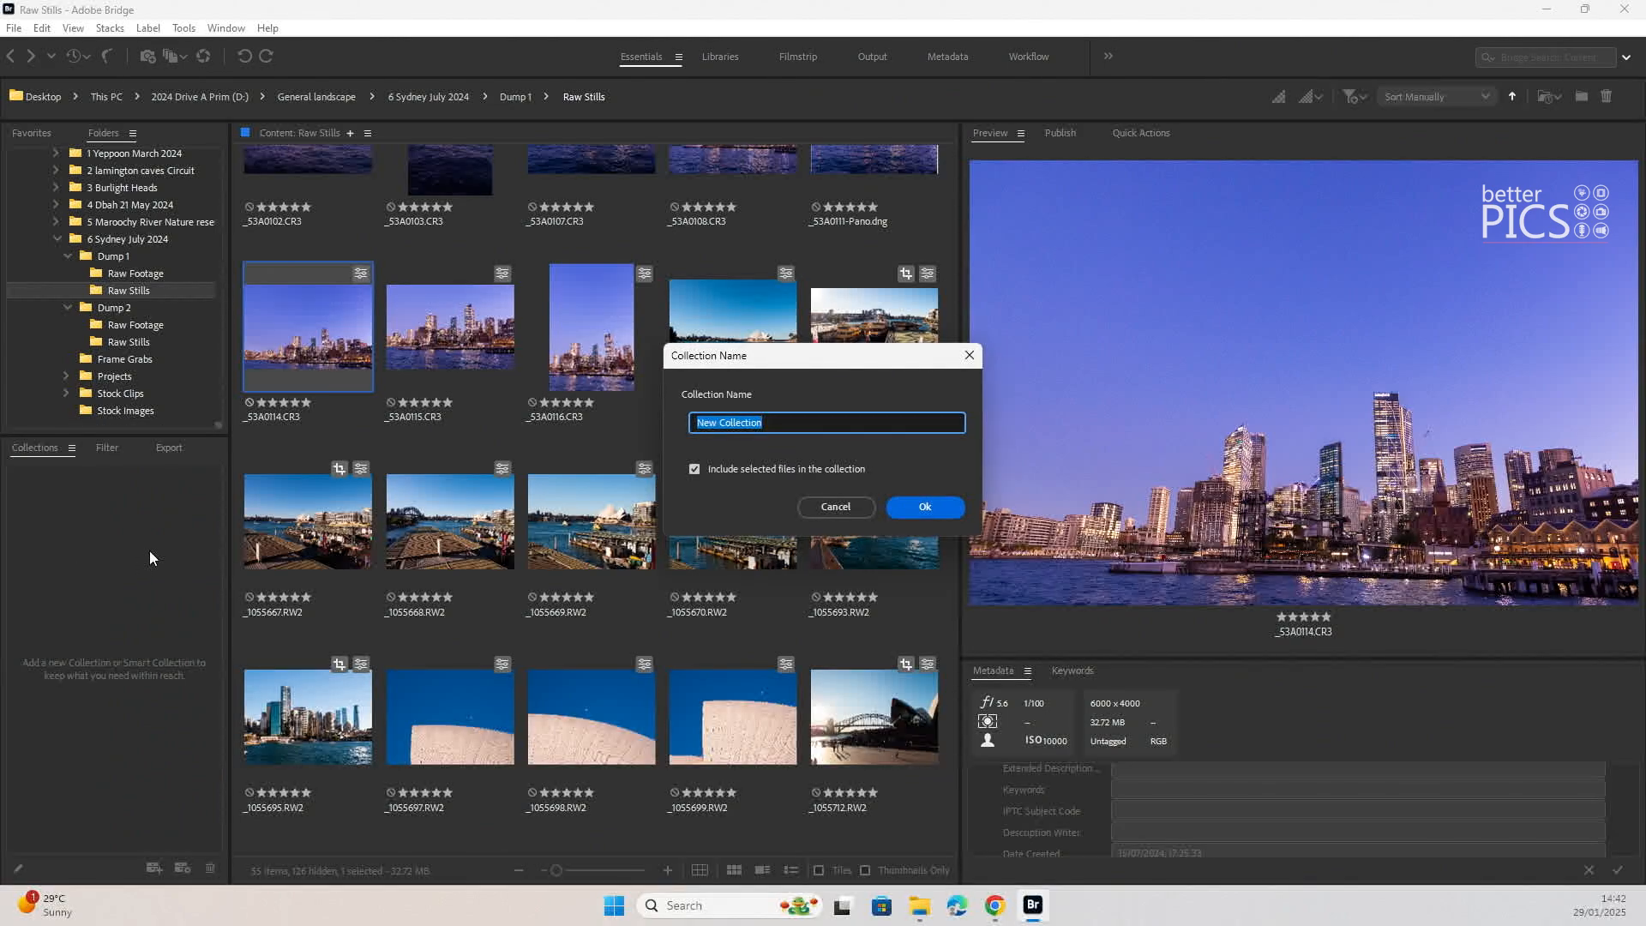
{"action": "type", "text": "Sydney"}
{"action": "left_click", "coordinate": [922, 508]}
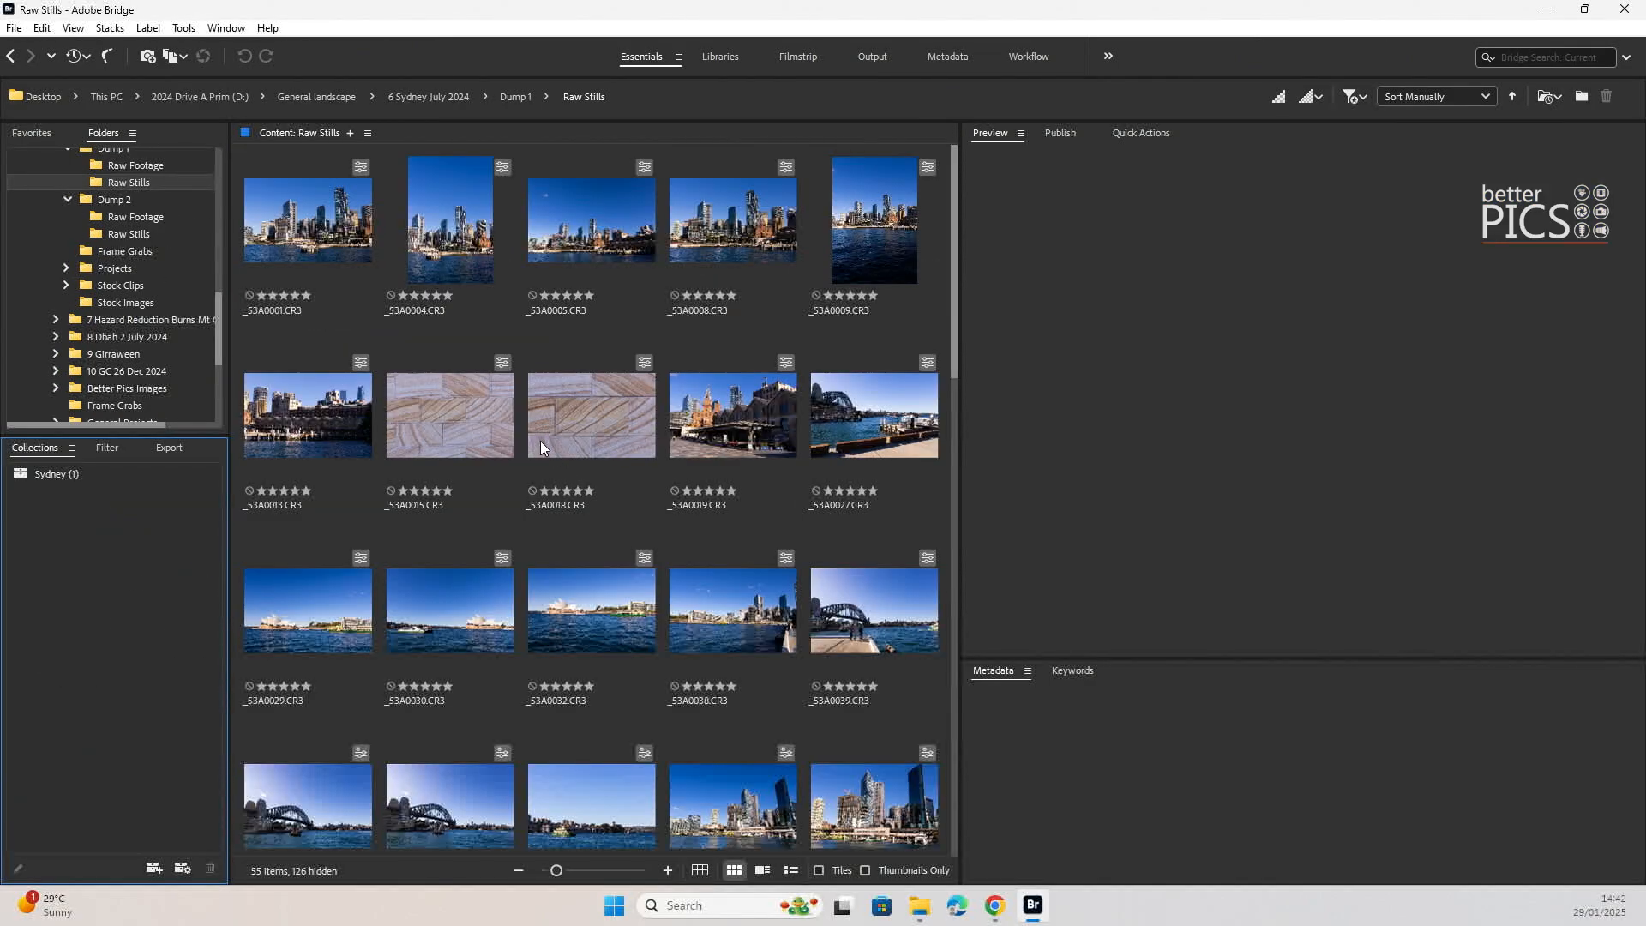
- Add photos _53A0087, _53A0107, _53A0108, _53A0101, _53A0084 and _53A0066 from Raw Stills to the Sydney collection
{"action": "scroll", "coordinate": [542, 465], "scroll_direction": "down", "scroll_amount": 12}
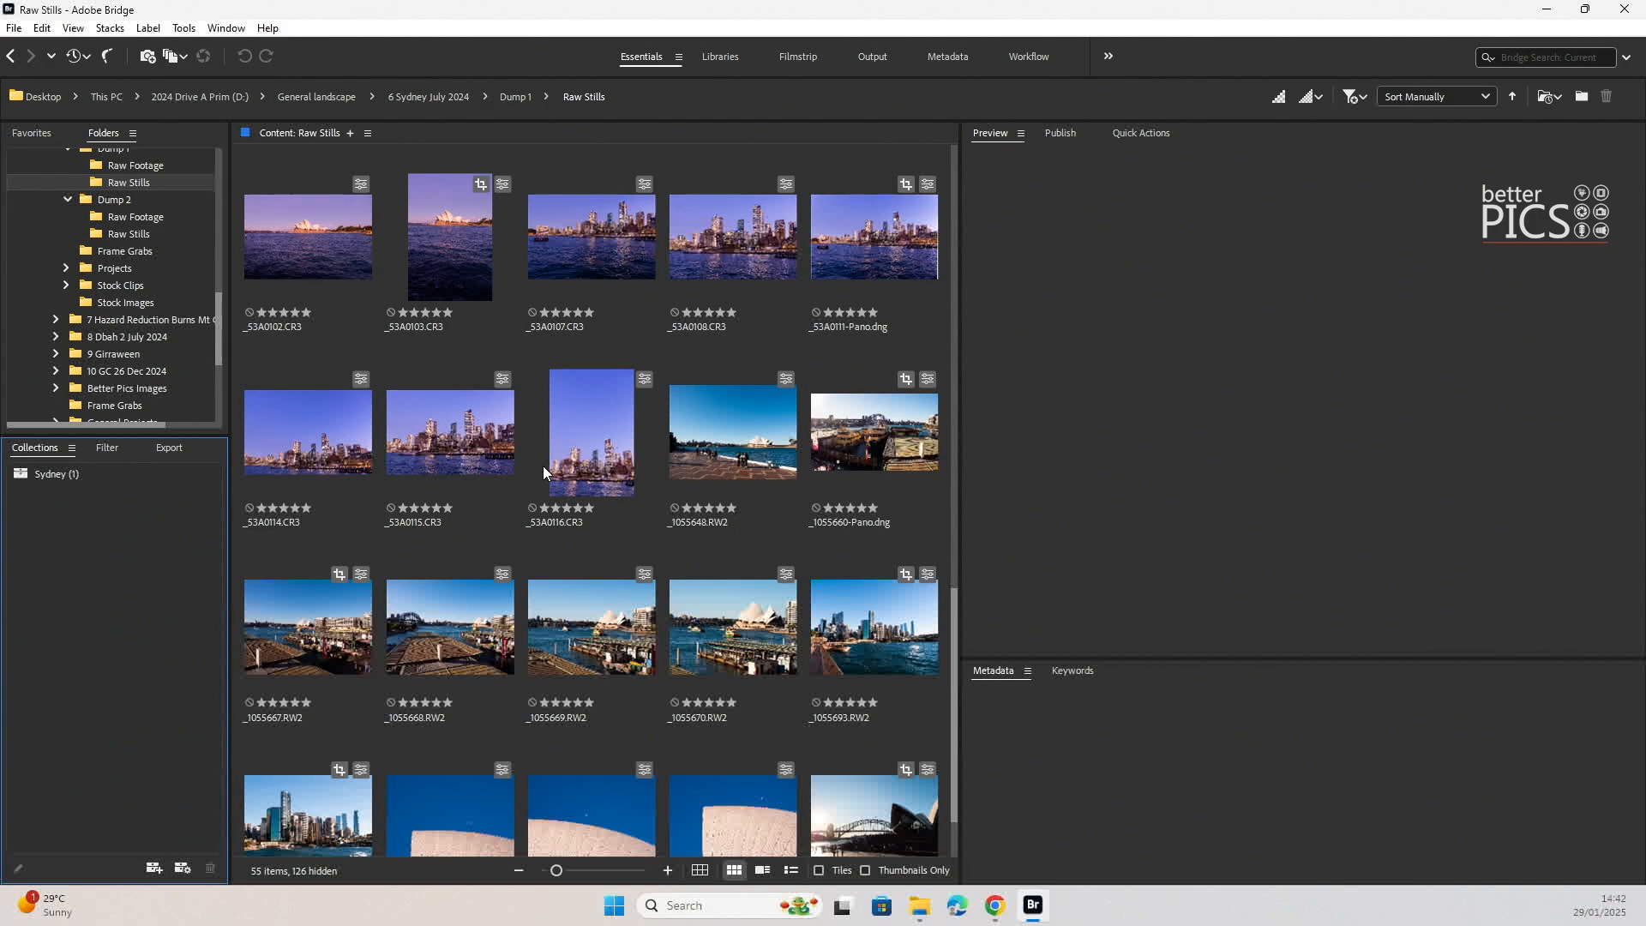
{"action": "scroll", "coordinate": [543, 471], "scroll_direction": "up", "scroll_amount": 3}
{"action": "left_click", "coordinate": [331, 367]}
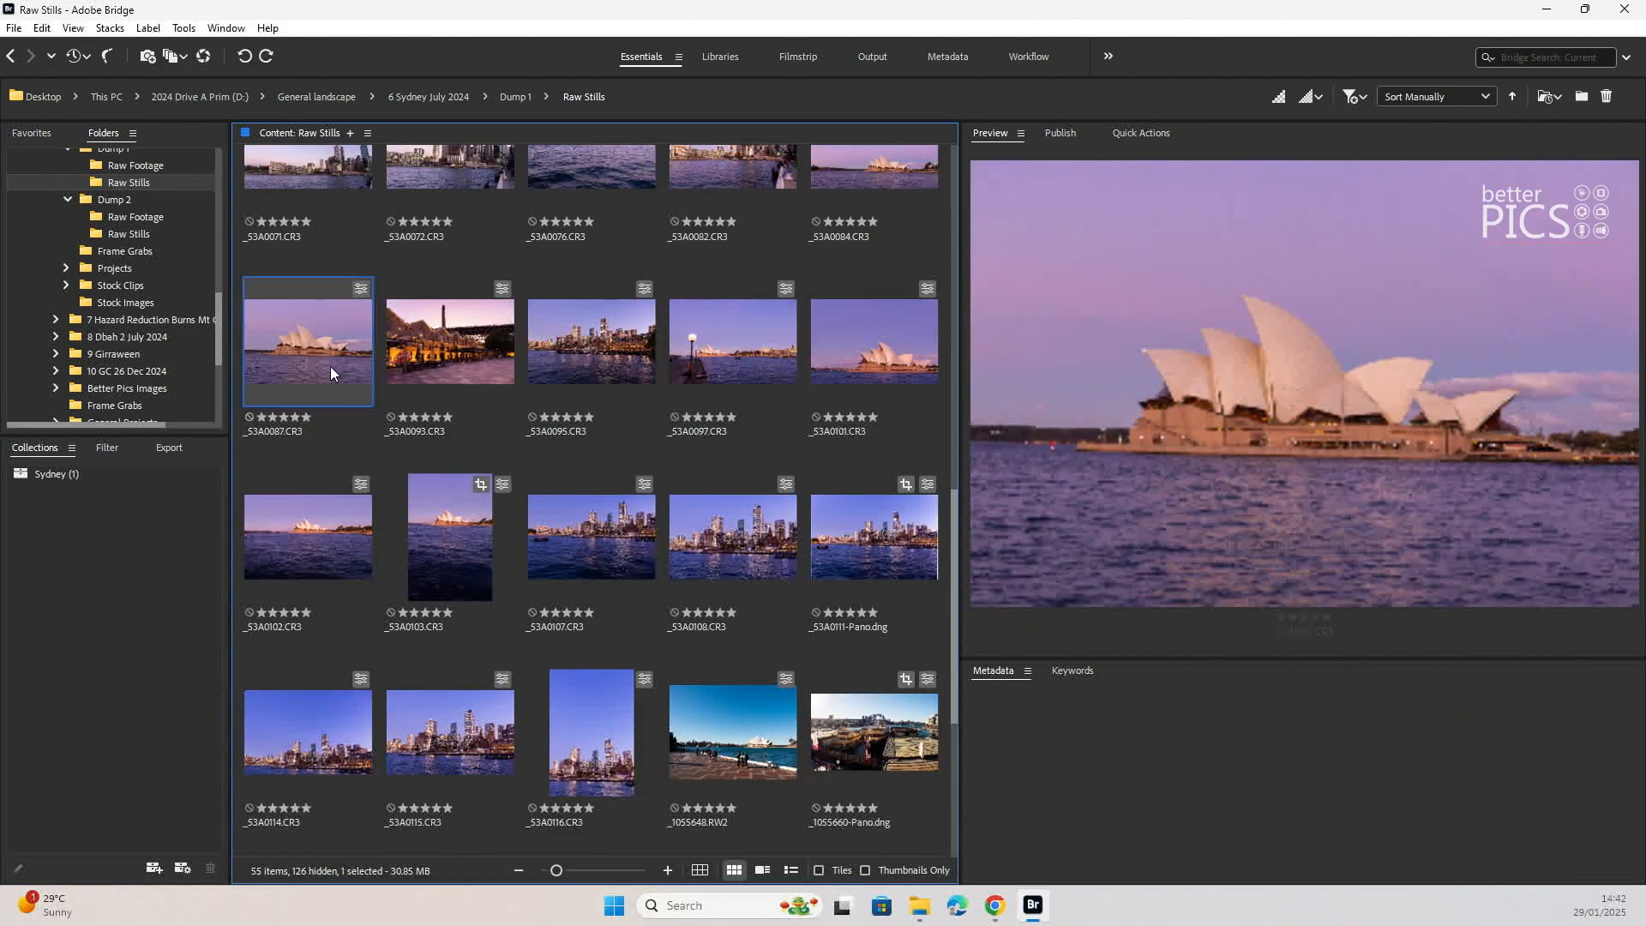
{"action": "left_click", "coordinate": [603, 528], "text": "ctrl"}
{"action": "left_click", "coordinate": [688, 561], "text": "ctrl"}
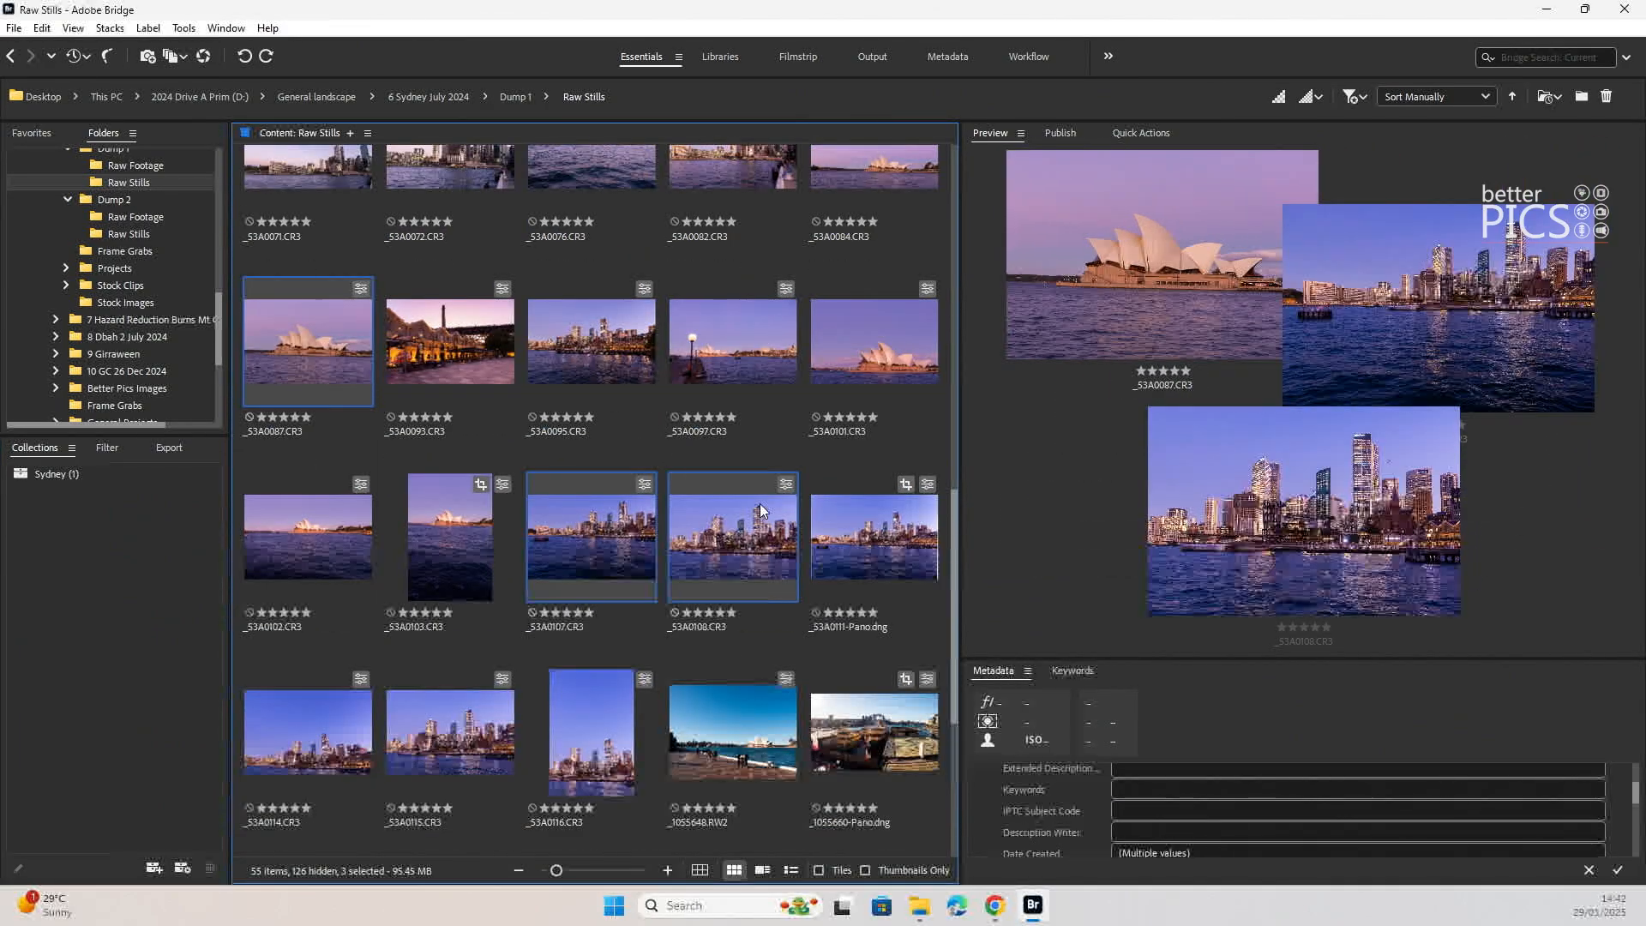
{"action": "left_click", "coordinate": [887, 346], "text": "ctrl"}
{"action": "scroll", "coordinate": [784, 444], "scroll_direction": "up", "scroll_amount": 3}
{"action": "left_click", "coordinate": [856, 424], "text": "ctrl"}
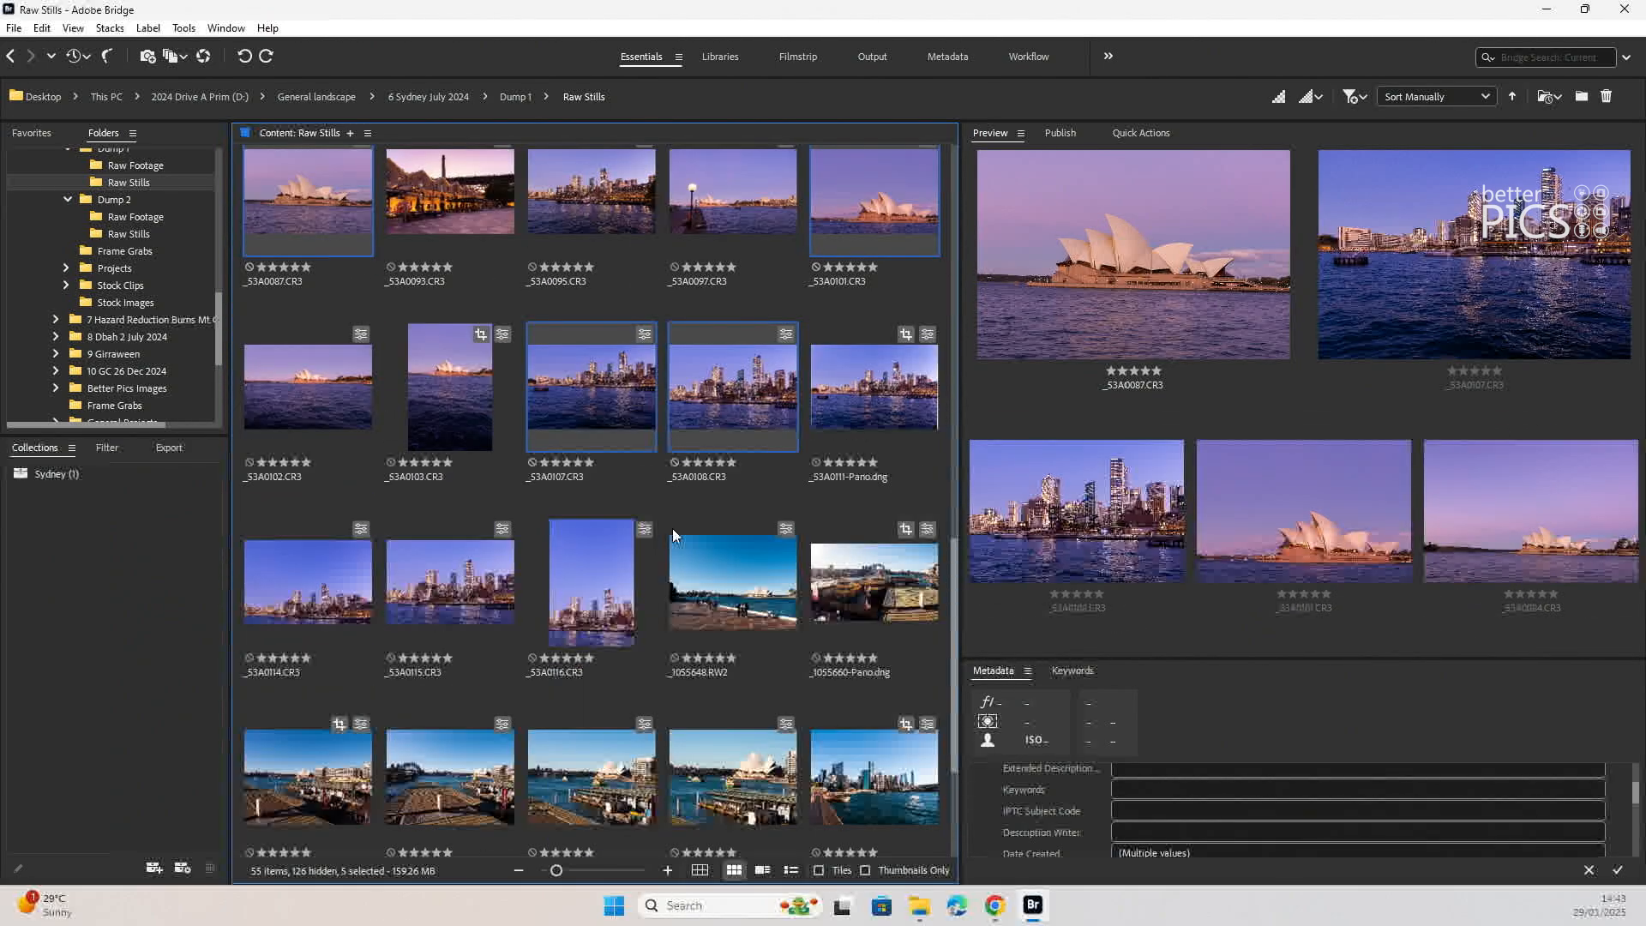
{"action": "left_click", "coordinate": [722, 348], "text": "ctrl"}
{"action": "left_click_drag", "start_coordinate": [326, 630], "coordinate": [89, 472]}
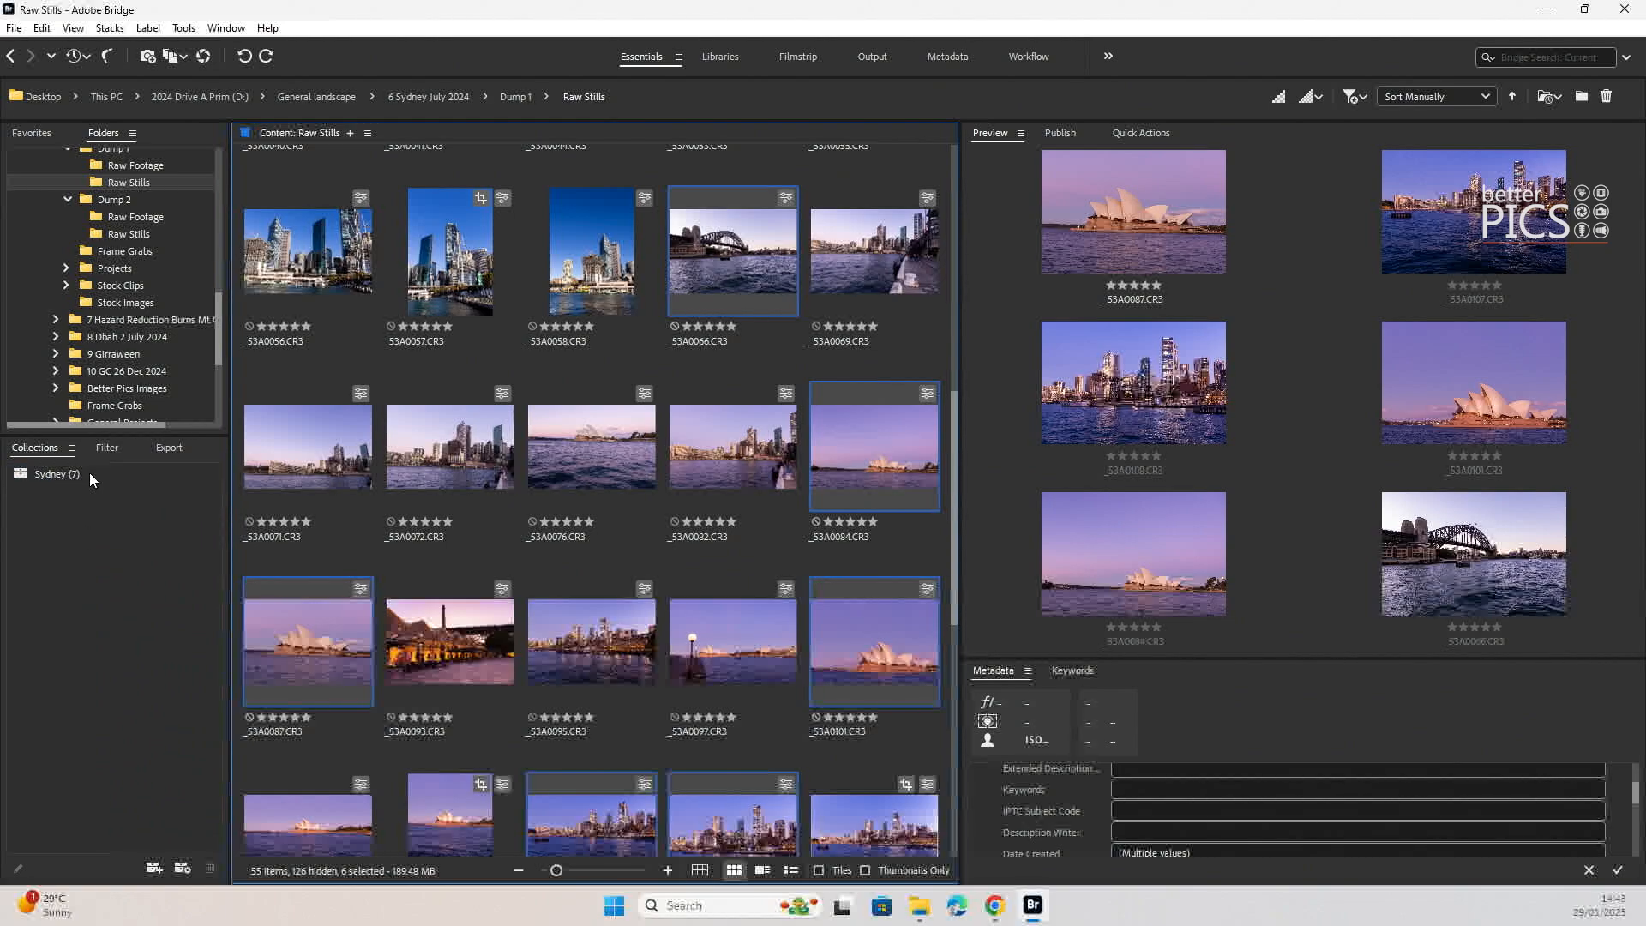
- View the contents of the Sydney collection and return to the Raw Stills folder of Dump 1
{"action": "left_click", "coordinate": [50, 474]}
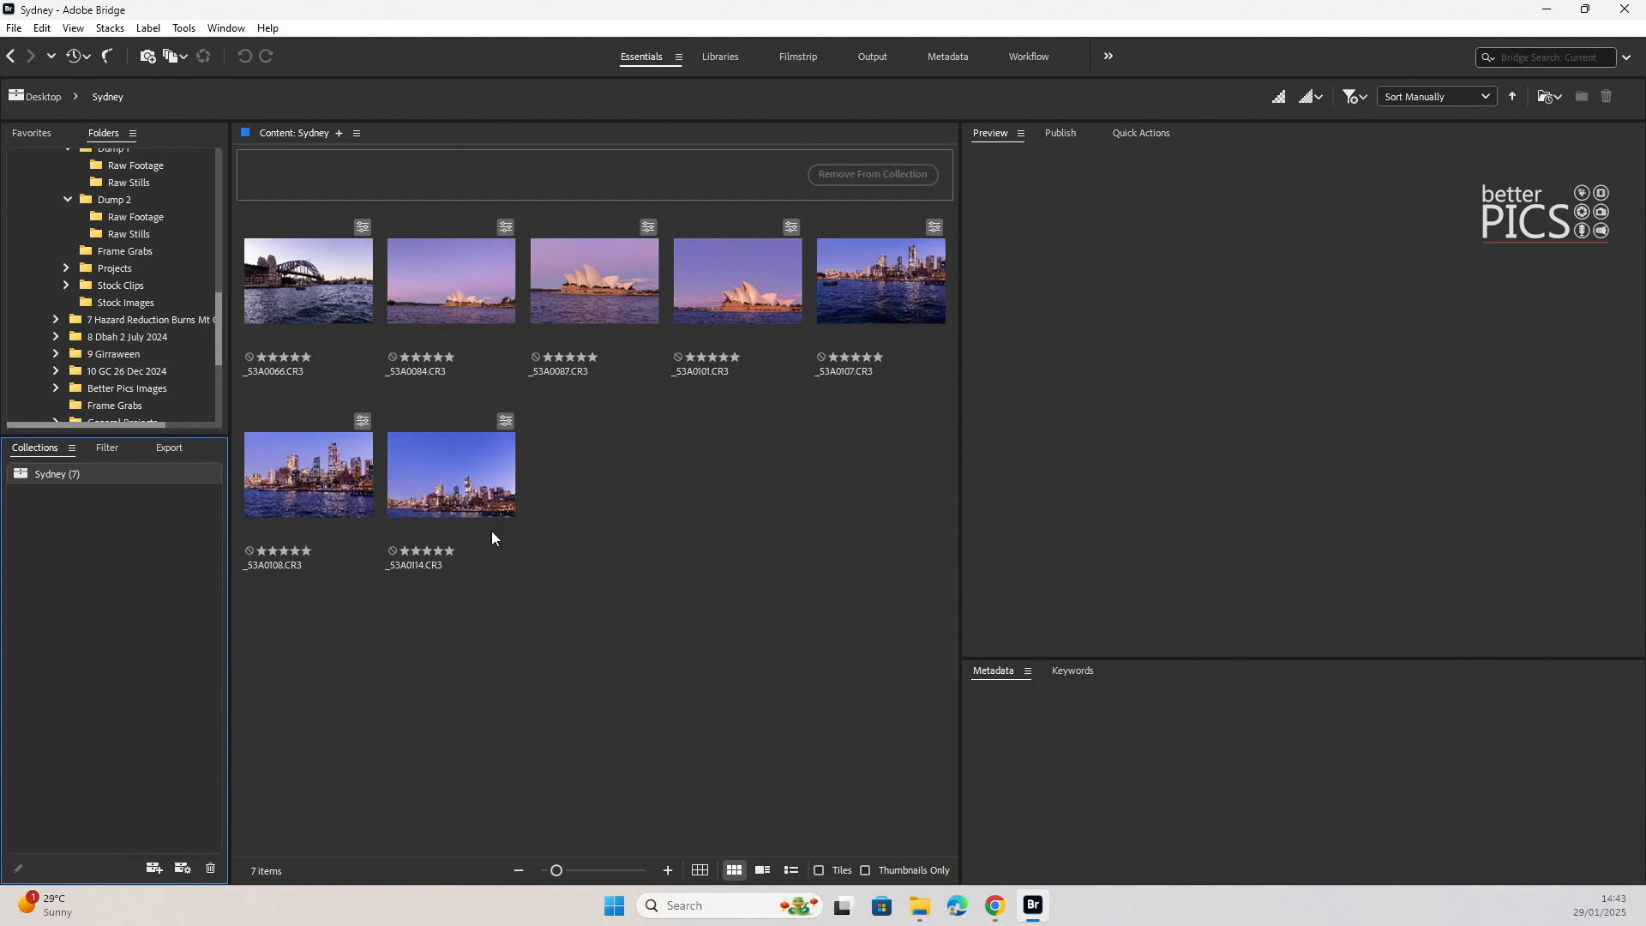
{"action": "scroll", "coordinate": [129, 347], "scroll_direction": "down", "scroll_amount": 5}
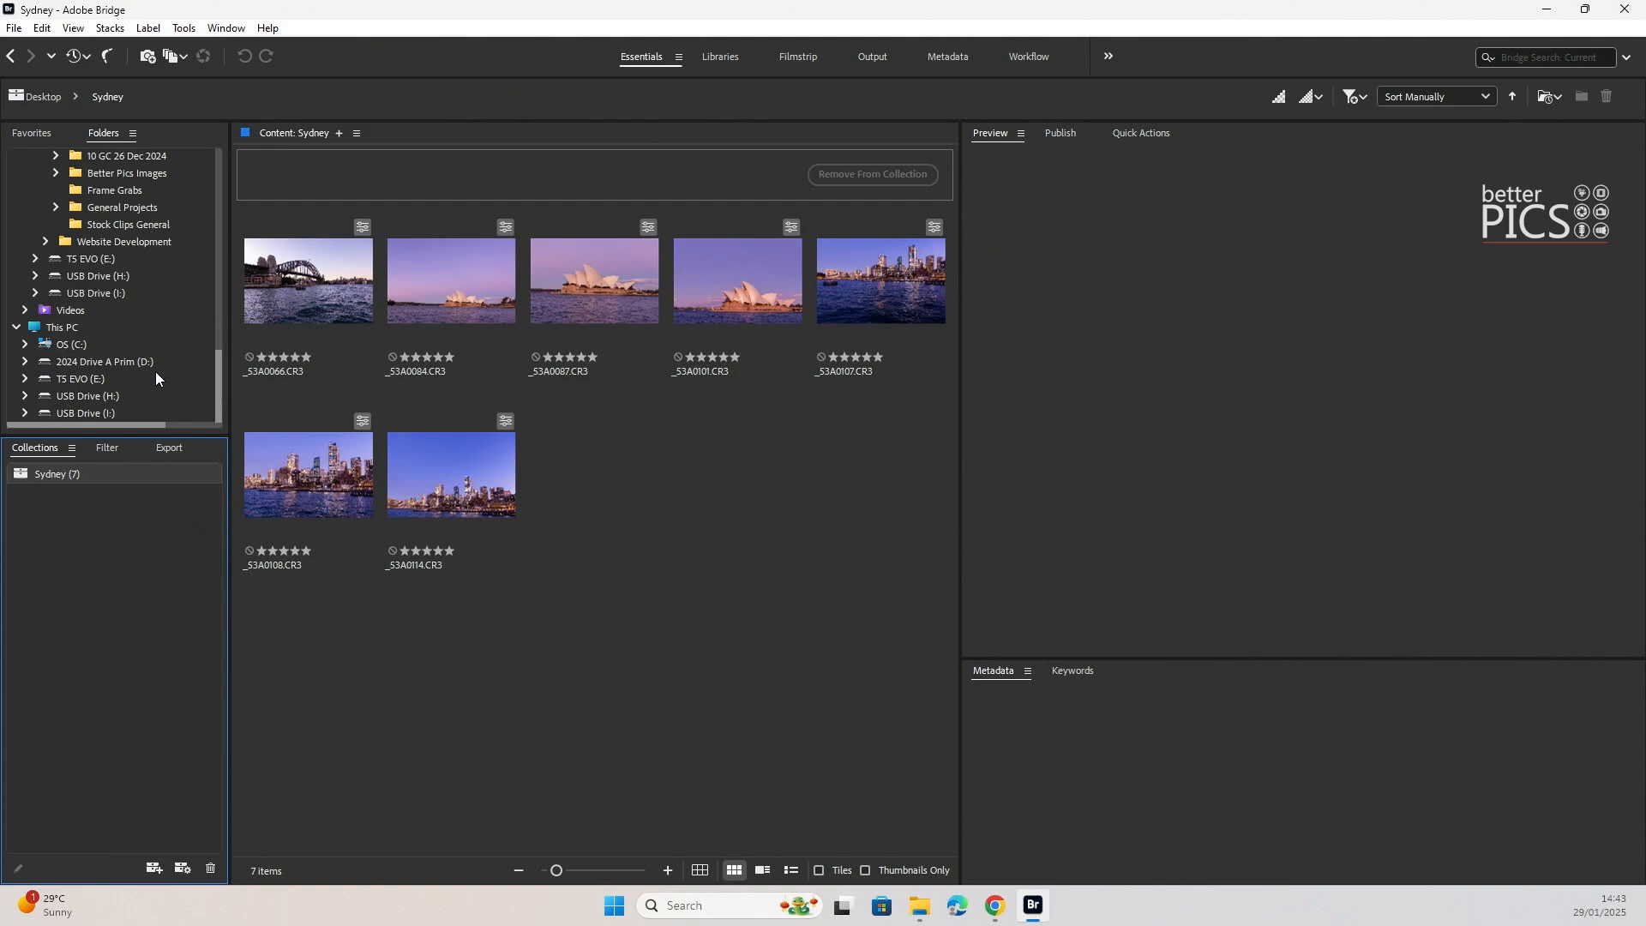
{"action": "scroll", "coordinate": [157, 355], "scroll_direction": "up", "scroll_amount": 1}
{"action": "scroll", "coordinate": [157, 355], "scroll_direction": "down", "scroll_amount": 1}
{"action": "scroll", "coordinate": [163, 340], "scroll_direction": "up", "scroll_amount": 5}
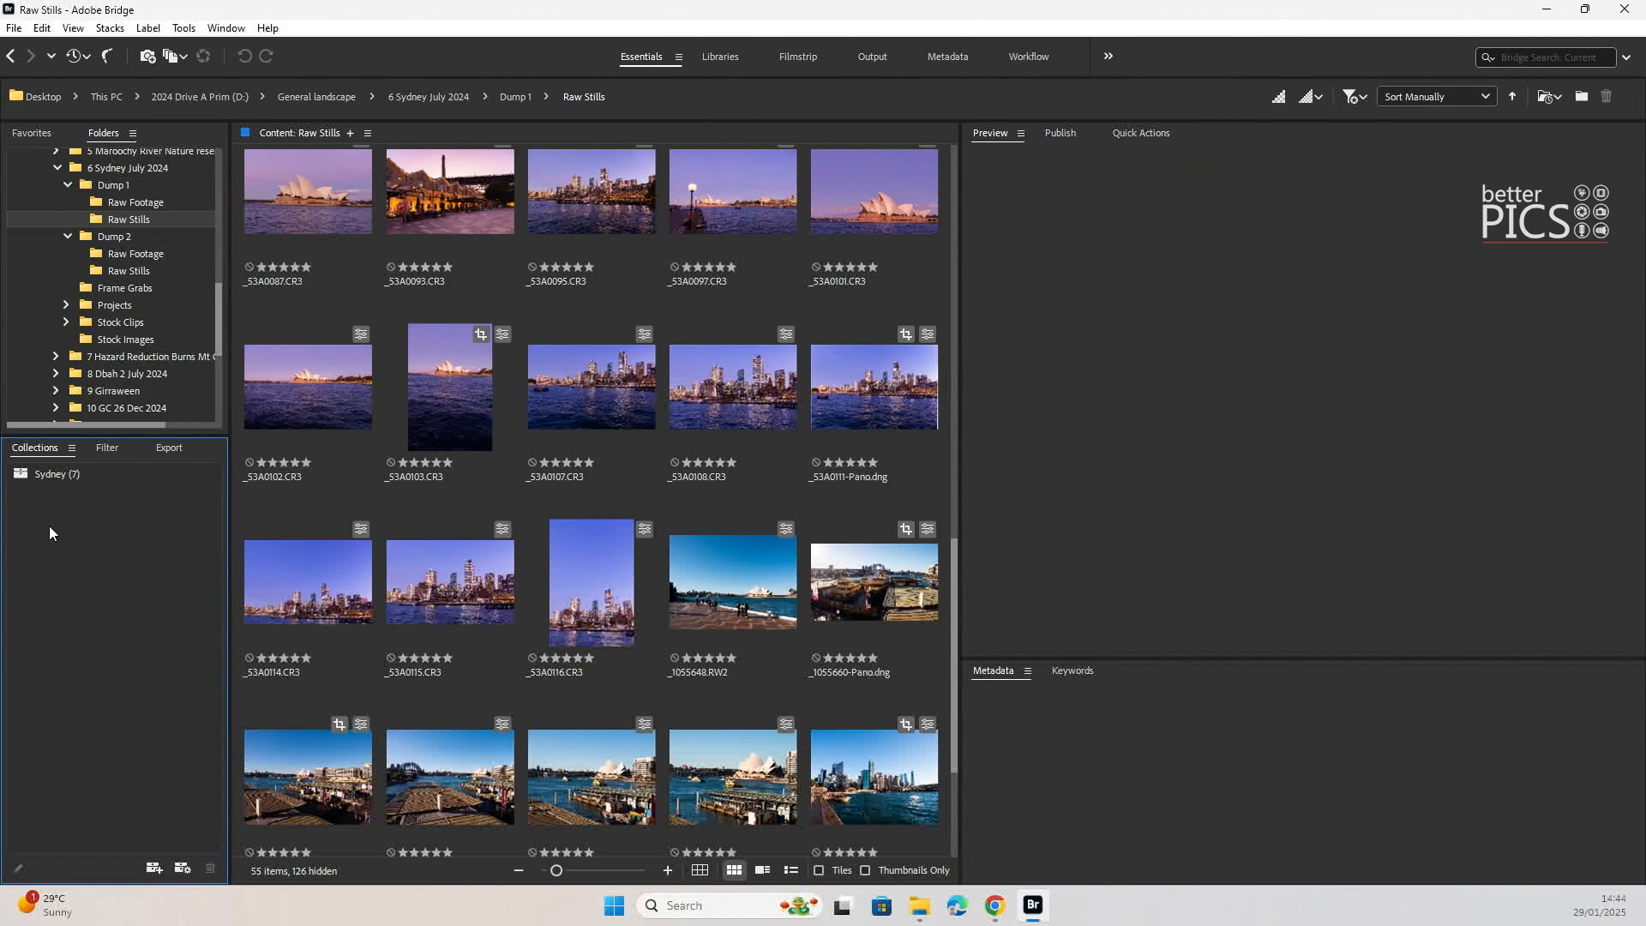
- Start a new smart collection and name it Sydney Bridge - Smart Collection
{"action": "right_click", "coordinate": [49, 526]}
{"action": "left_click", "coordinate": [157, 537]}
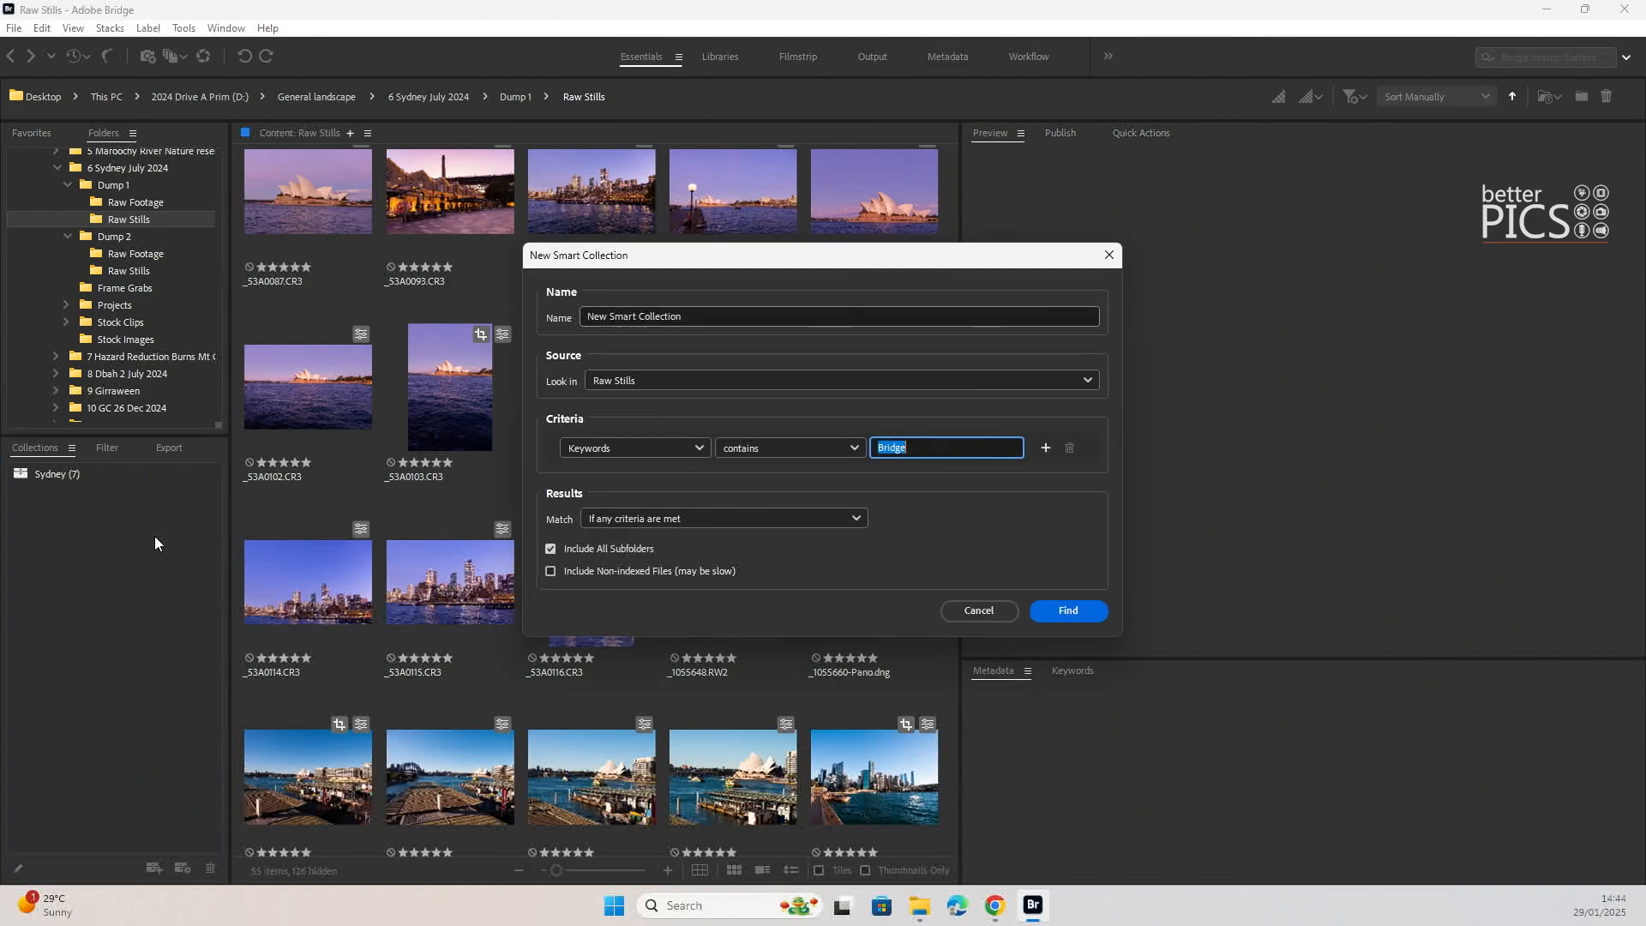
{"action": "left_click_drag", "start_coordinate": [662, 262], "coordinate": [487, 245]}
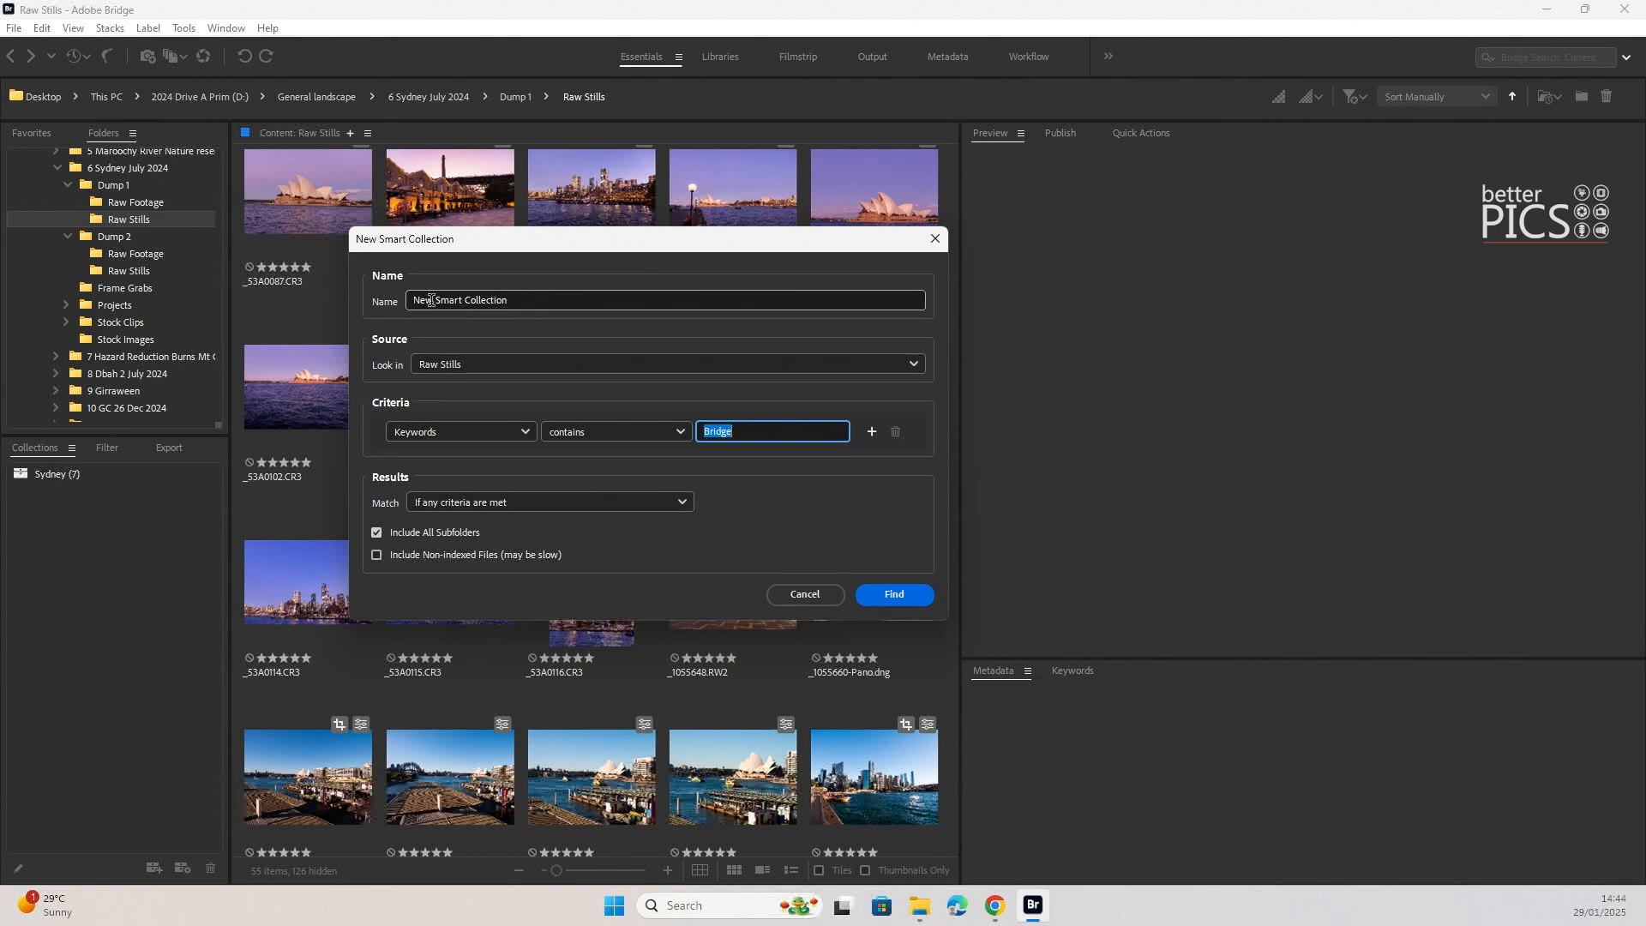
{"action": "double_click", "coordinate": [421, 300]}
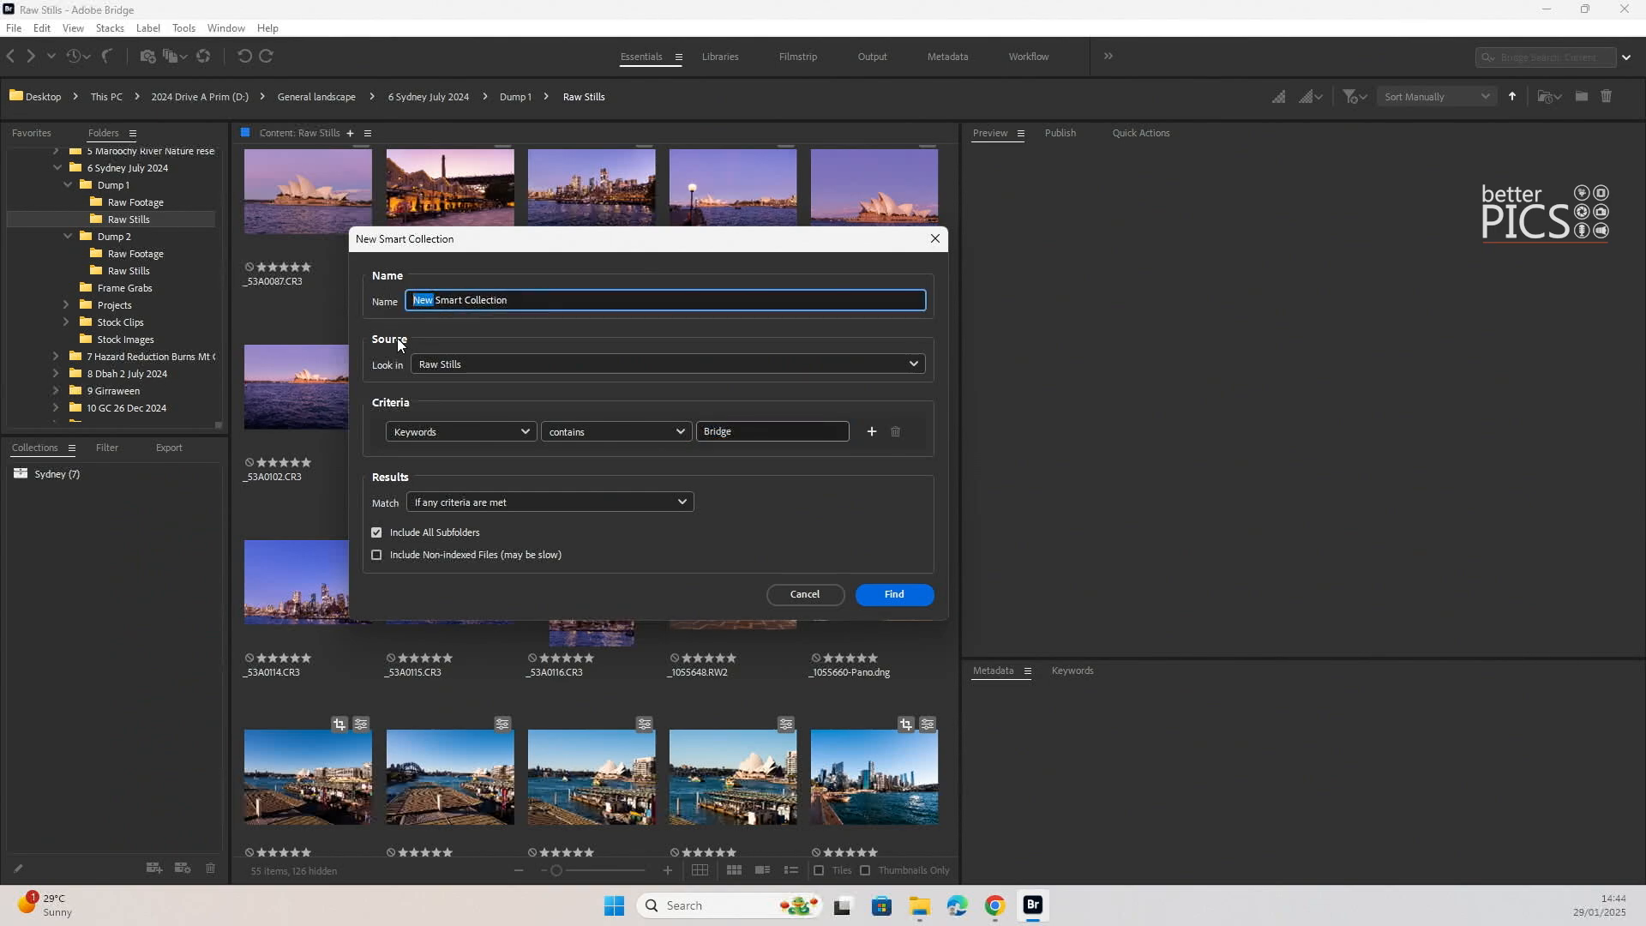
{"action": "type", "text": "Sydney Bridge -"}
- Keep Raw Stills as the source with keywords containing Bridge, create the smart collection and open it
{"action": "left_click", "coordinate": [494, 363]}
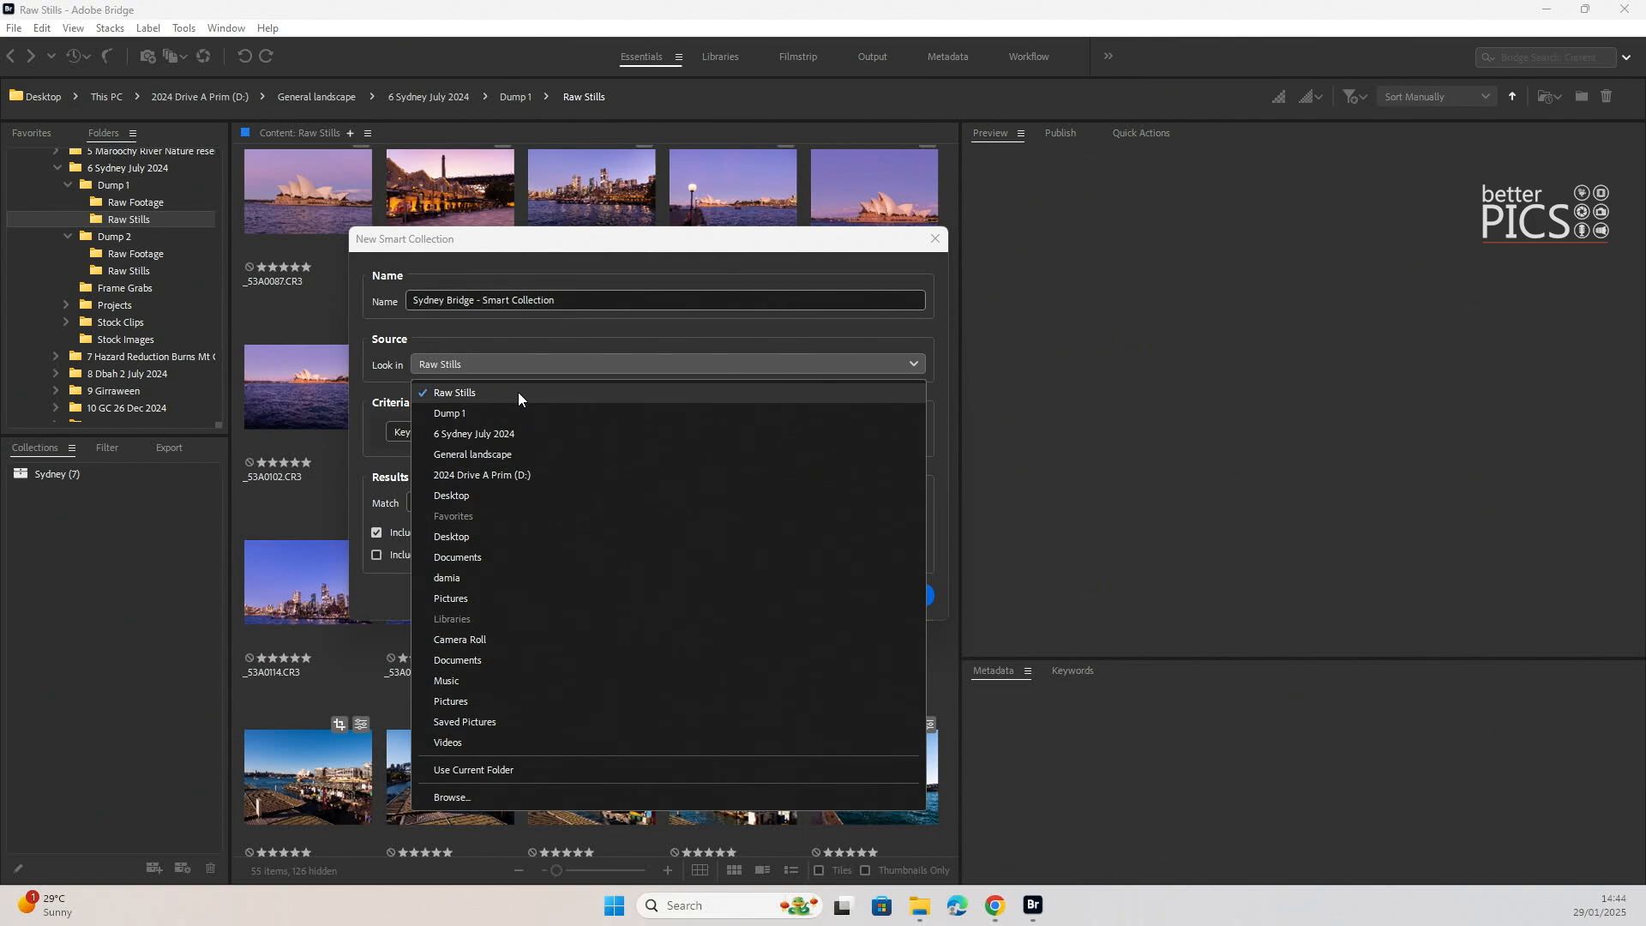
{"action": "left_click", "coordinate": [518, 392]}
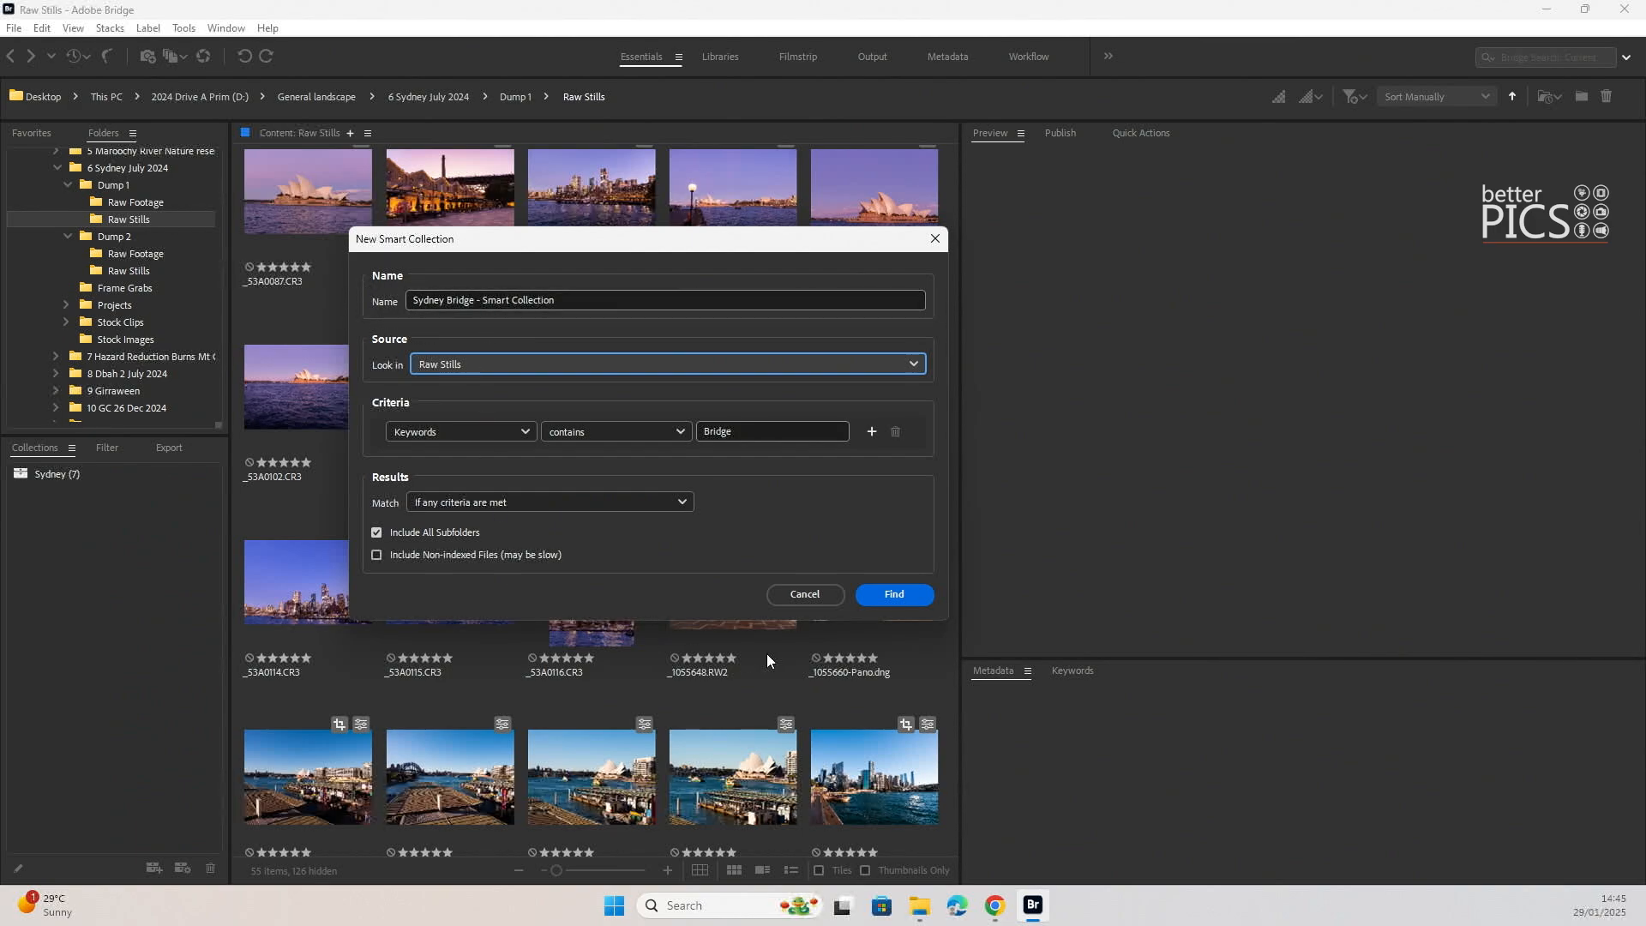
{"action": "left_click", "coordinate": [891, 596]}
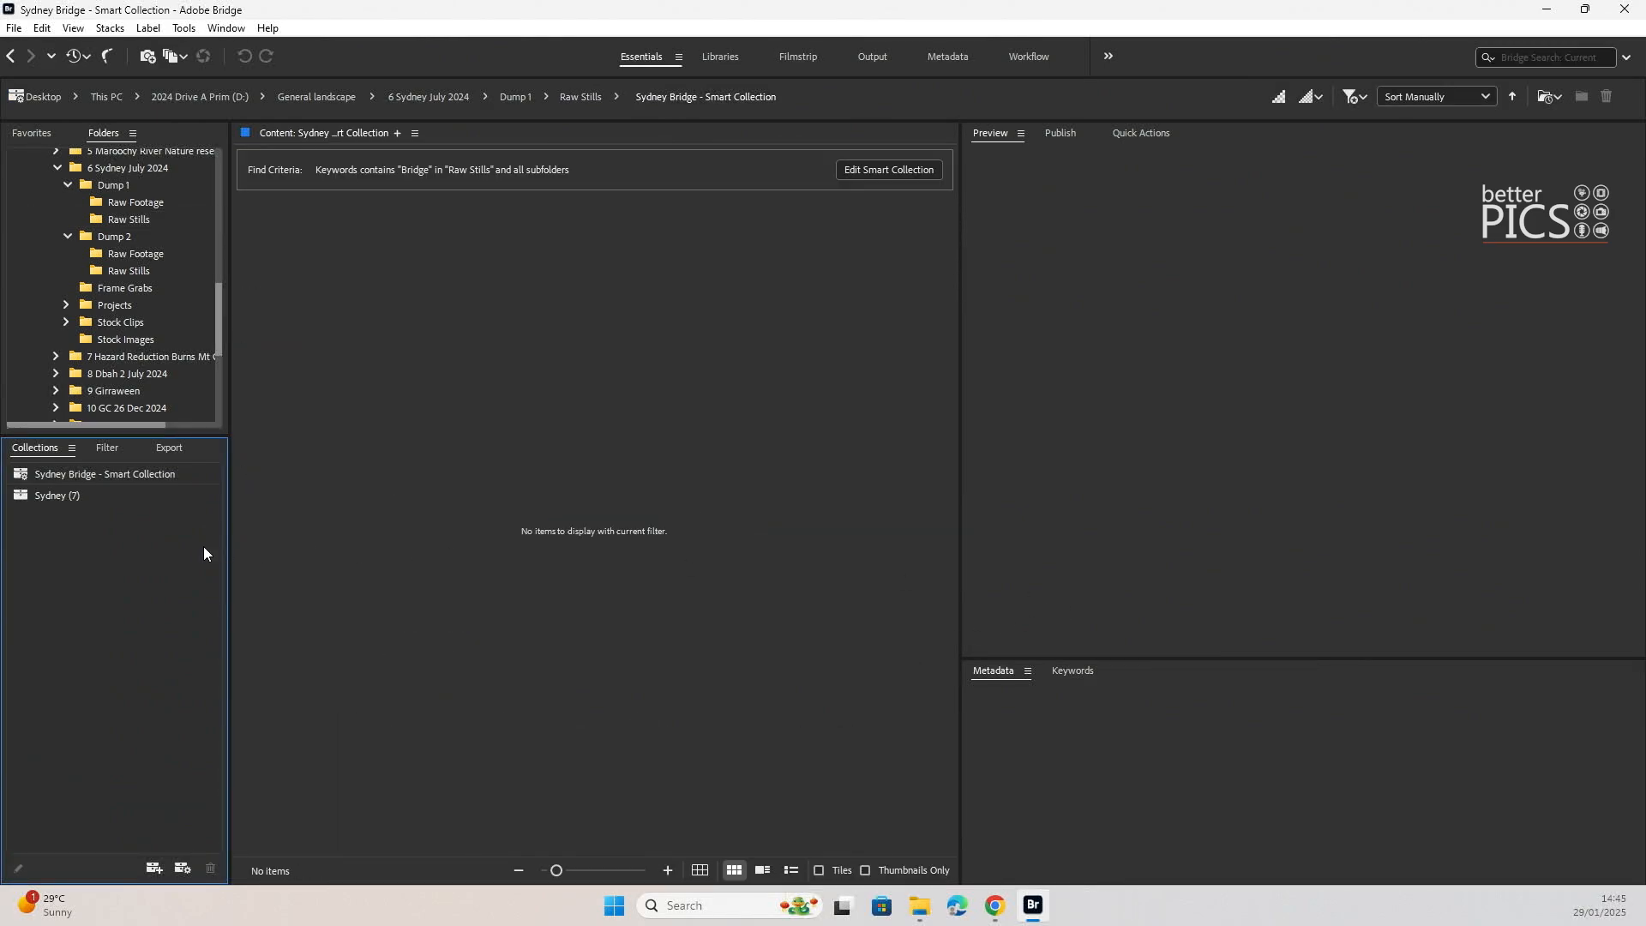
{"action": "left_click", "coordinate": [127, 476]}
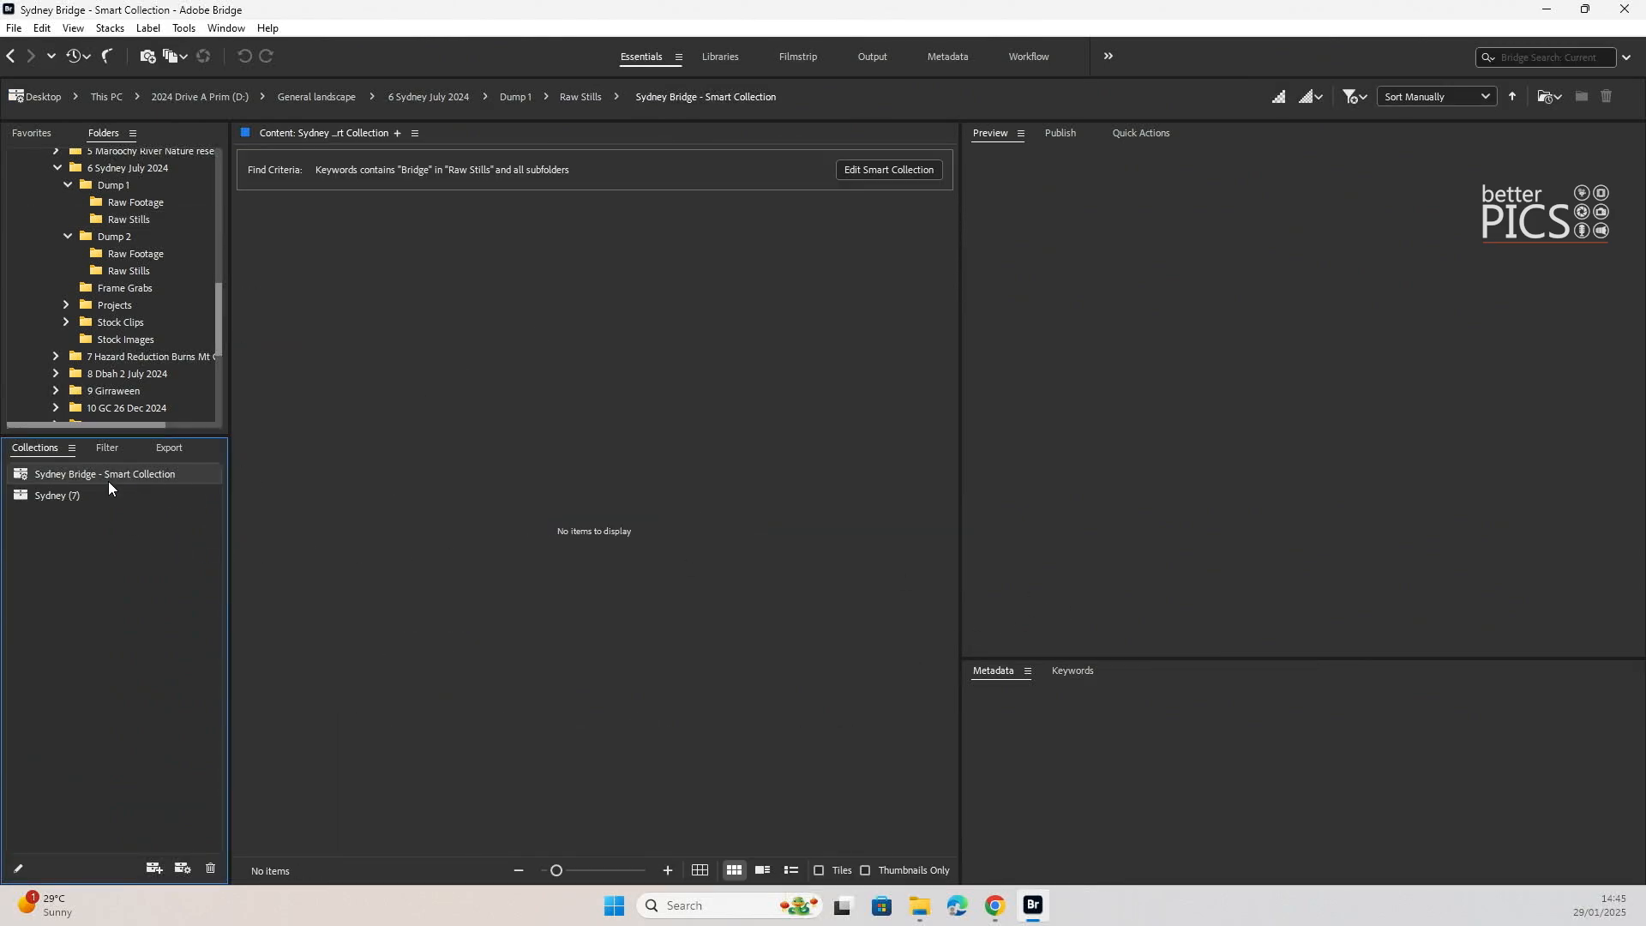
- Open the Raw Stills folder of Dump 1 and filter it to five-star photos
{"action": "left_click", "coordinate": [126, 219]}
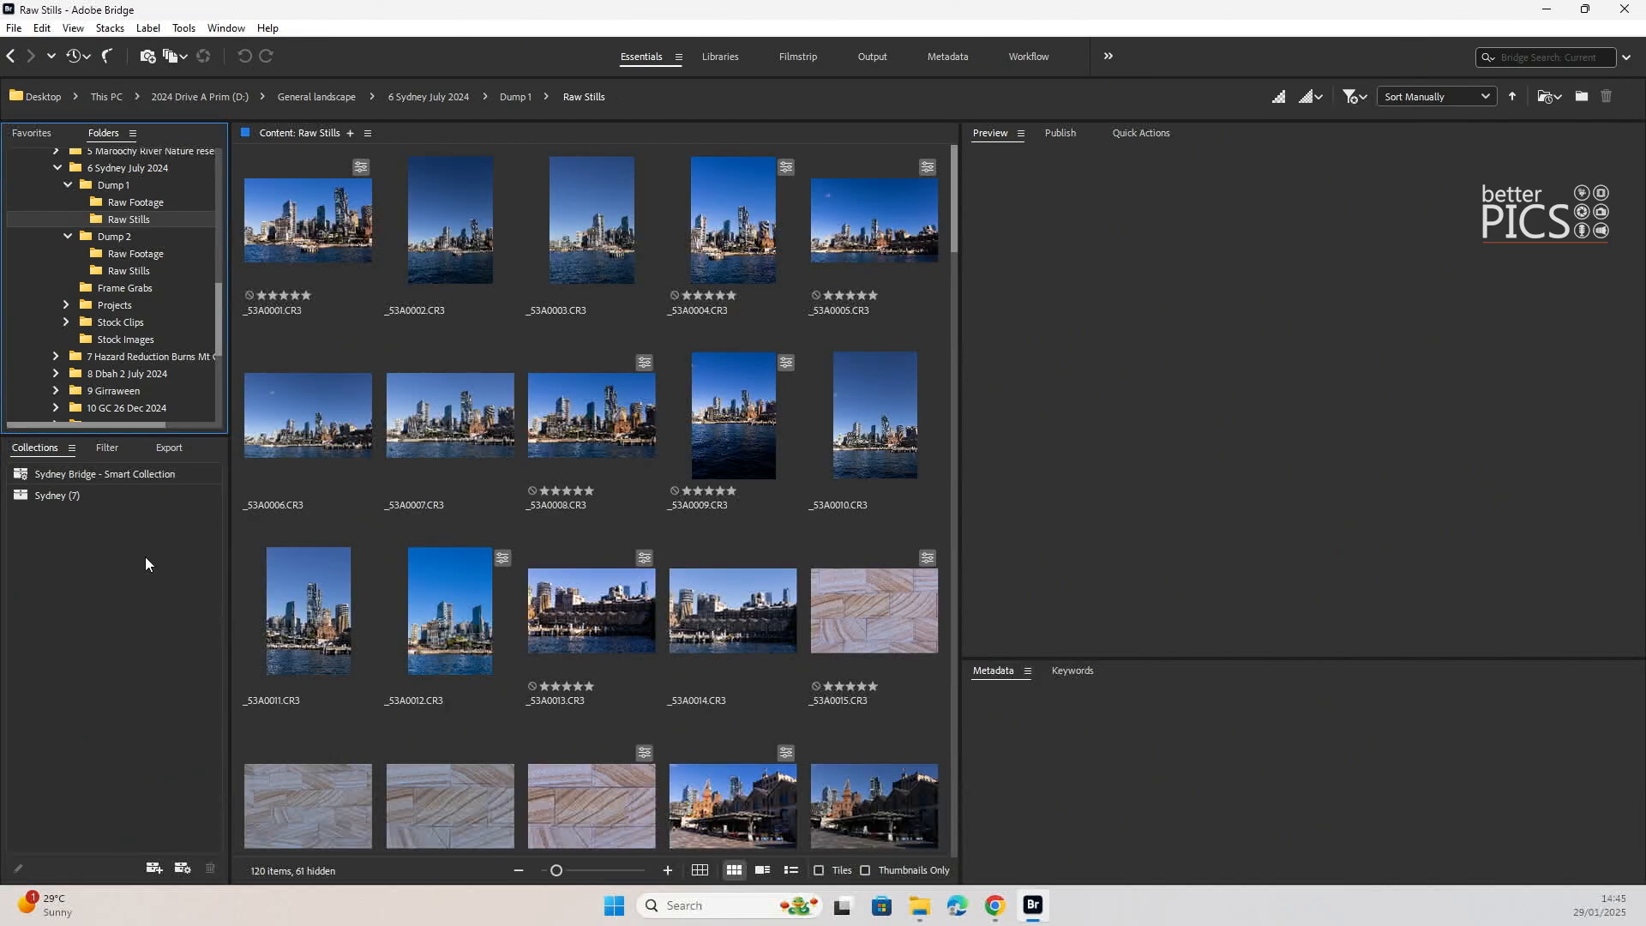
{"action": "left_click", "coordinate": [103, 447]}
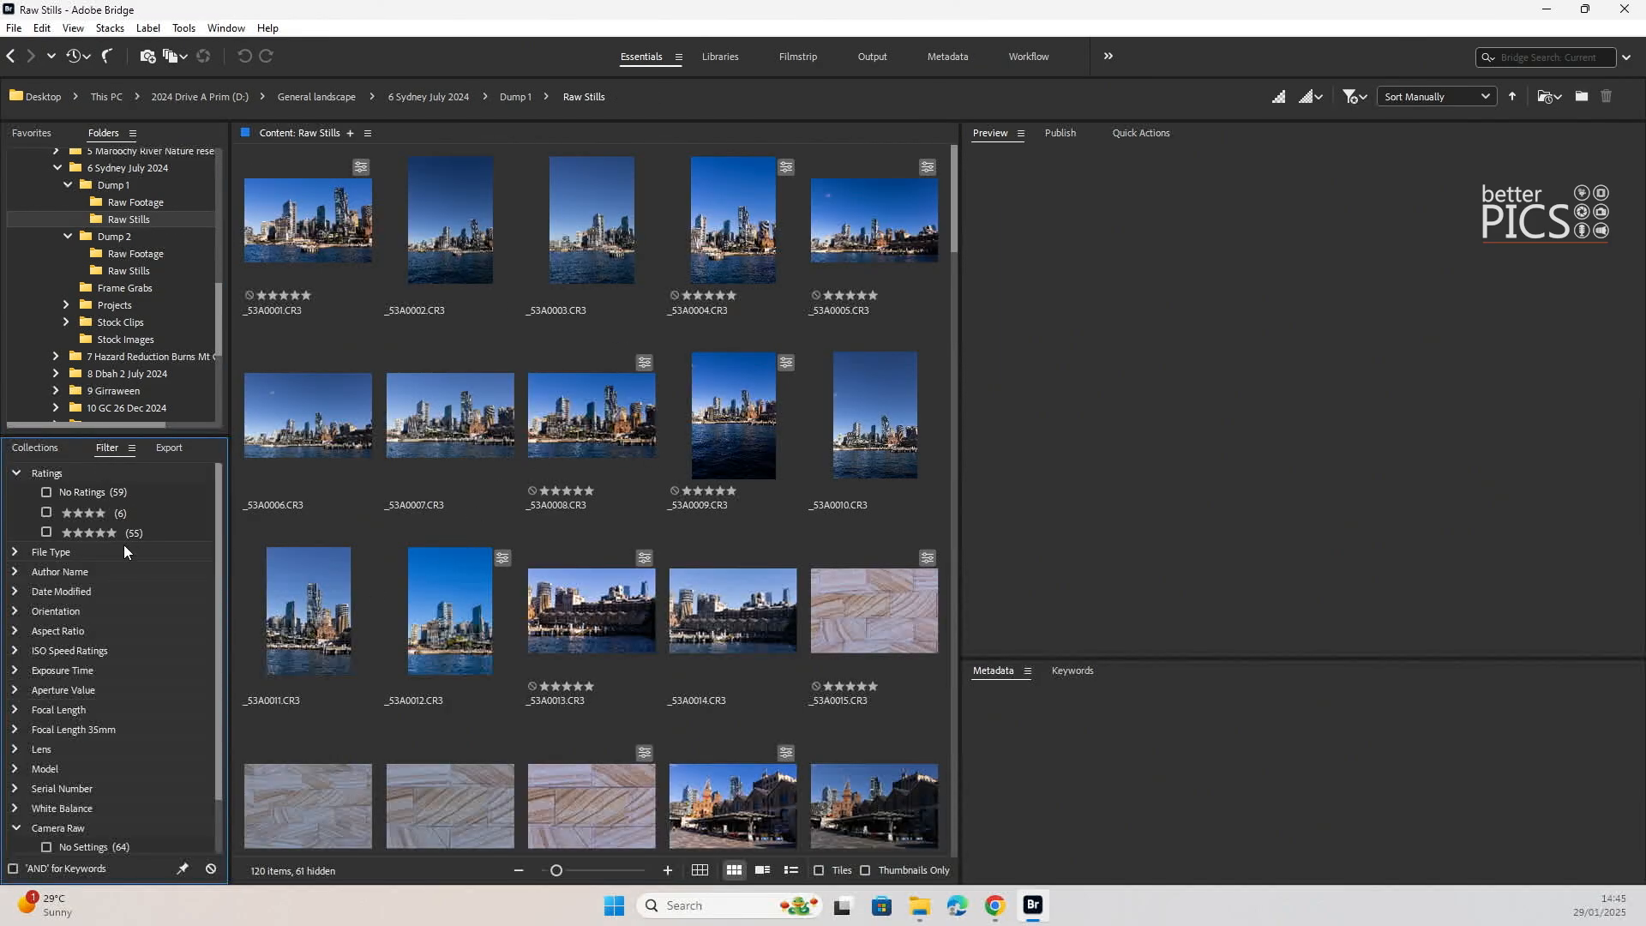
{"action": "left_click", "coordinate": [47, 532]}
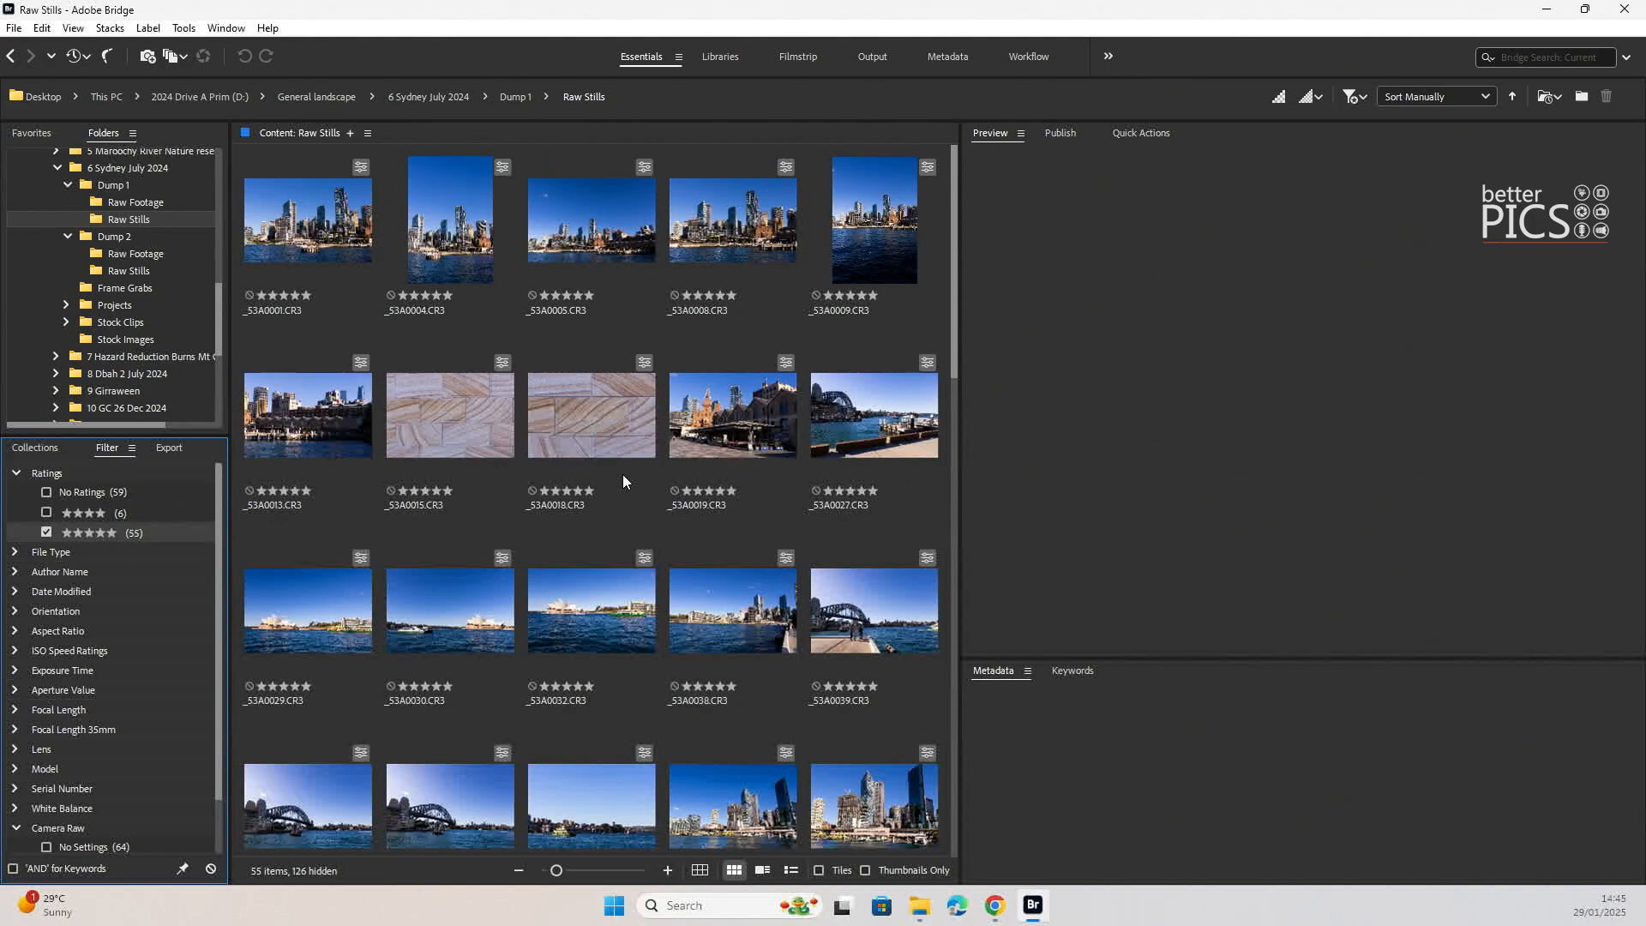
- Select the harbour bridge photos _53A0027, _53A0039, _53A0041, _53A0040 and _53A0066 together
{"action": "left_click", "coordinate": [872, 410]}
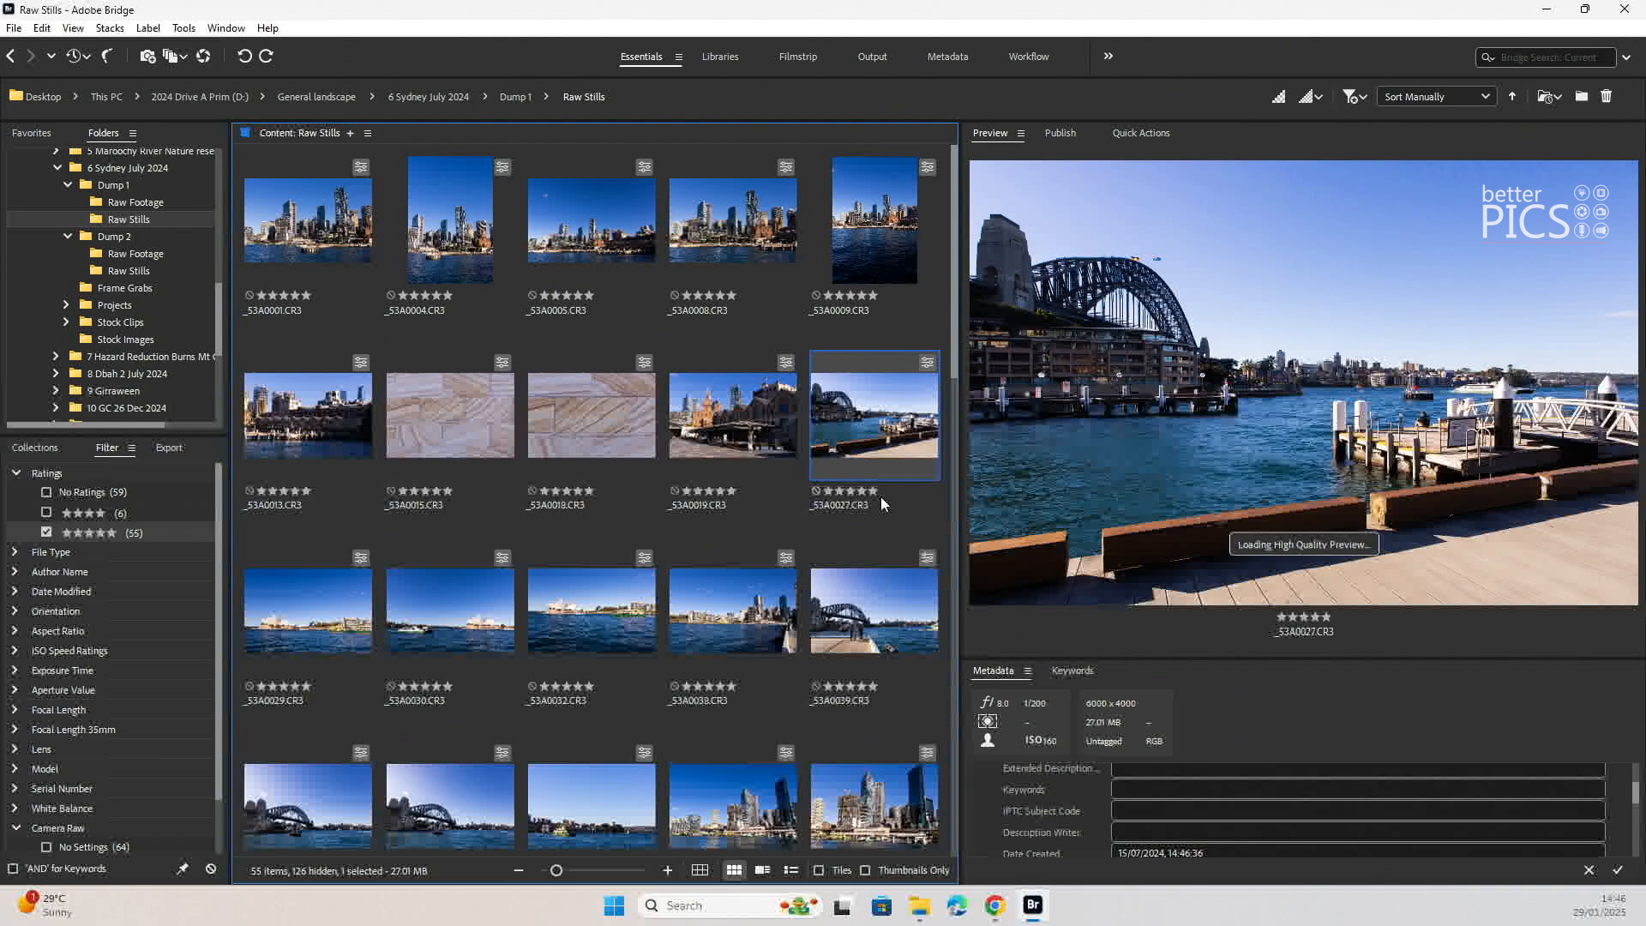
{"action": "left_click", "coordinate": [873, 600], "text": "ctrl"}
{"action": "scroll", "coordinate": [621, 505], "scroll_direction": "down", "scroll_amount": 3}
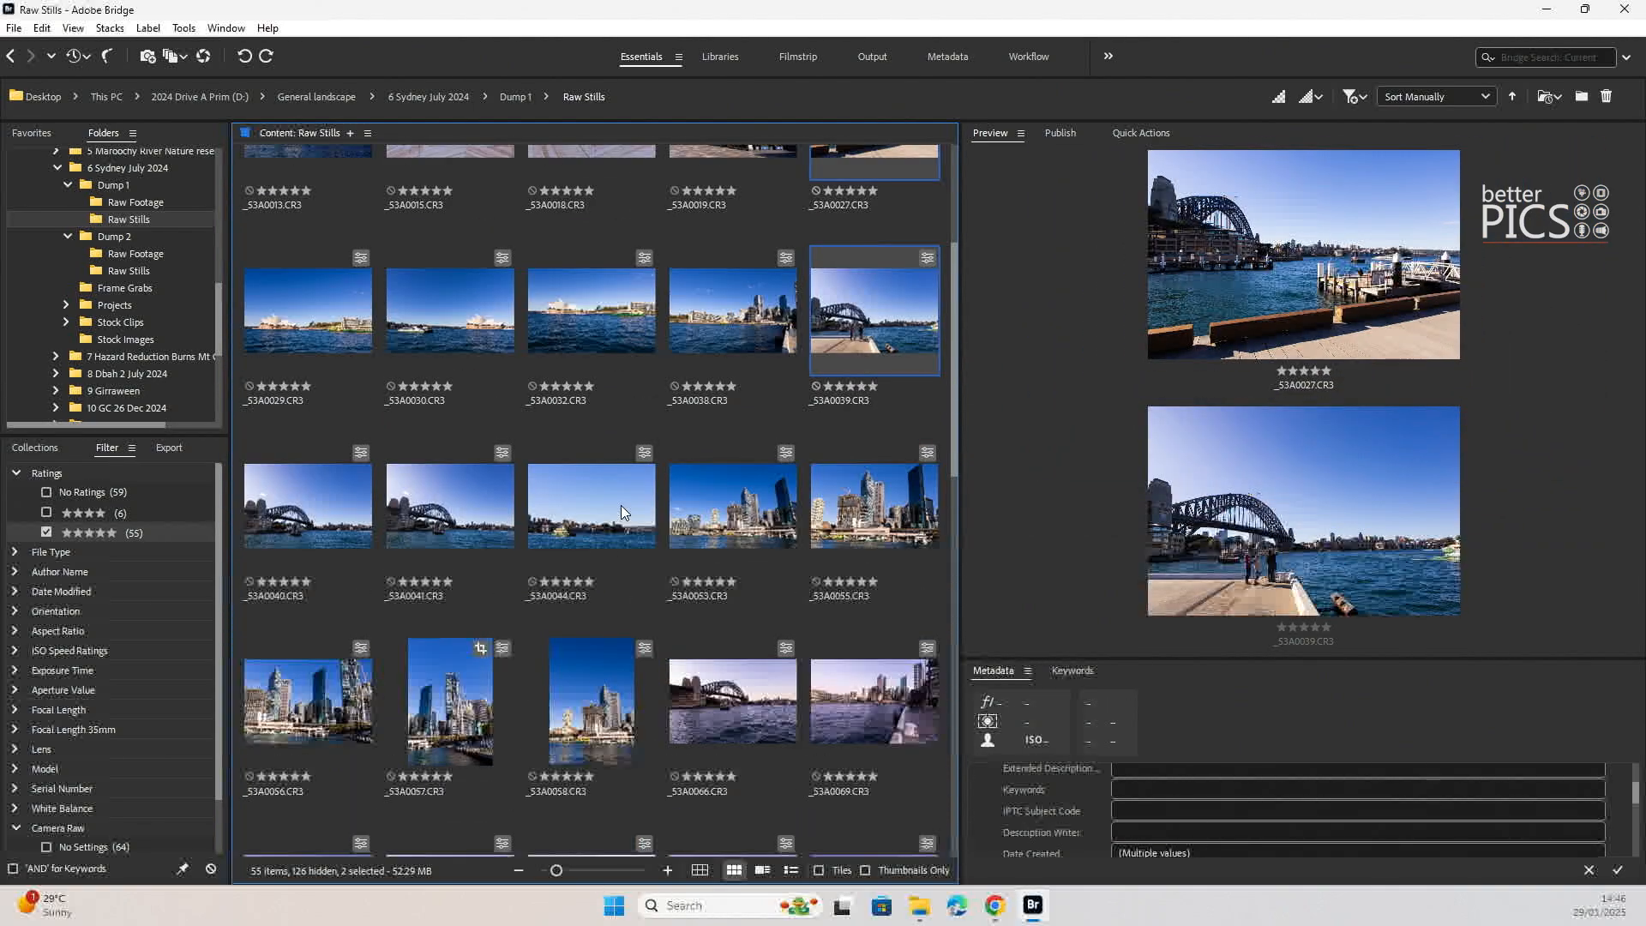
{"action": "left_click", "coordinate": [448, 522], "text": "ctrl"}
{"action": "left_click", "coordinate": [309, 506], "text": "ctrl"}
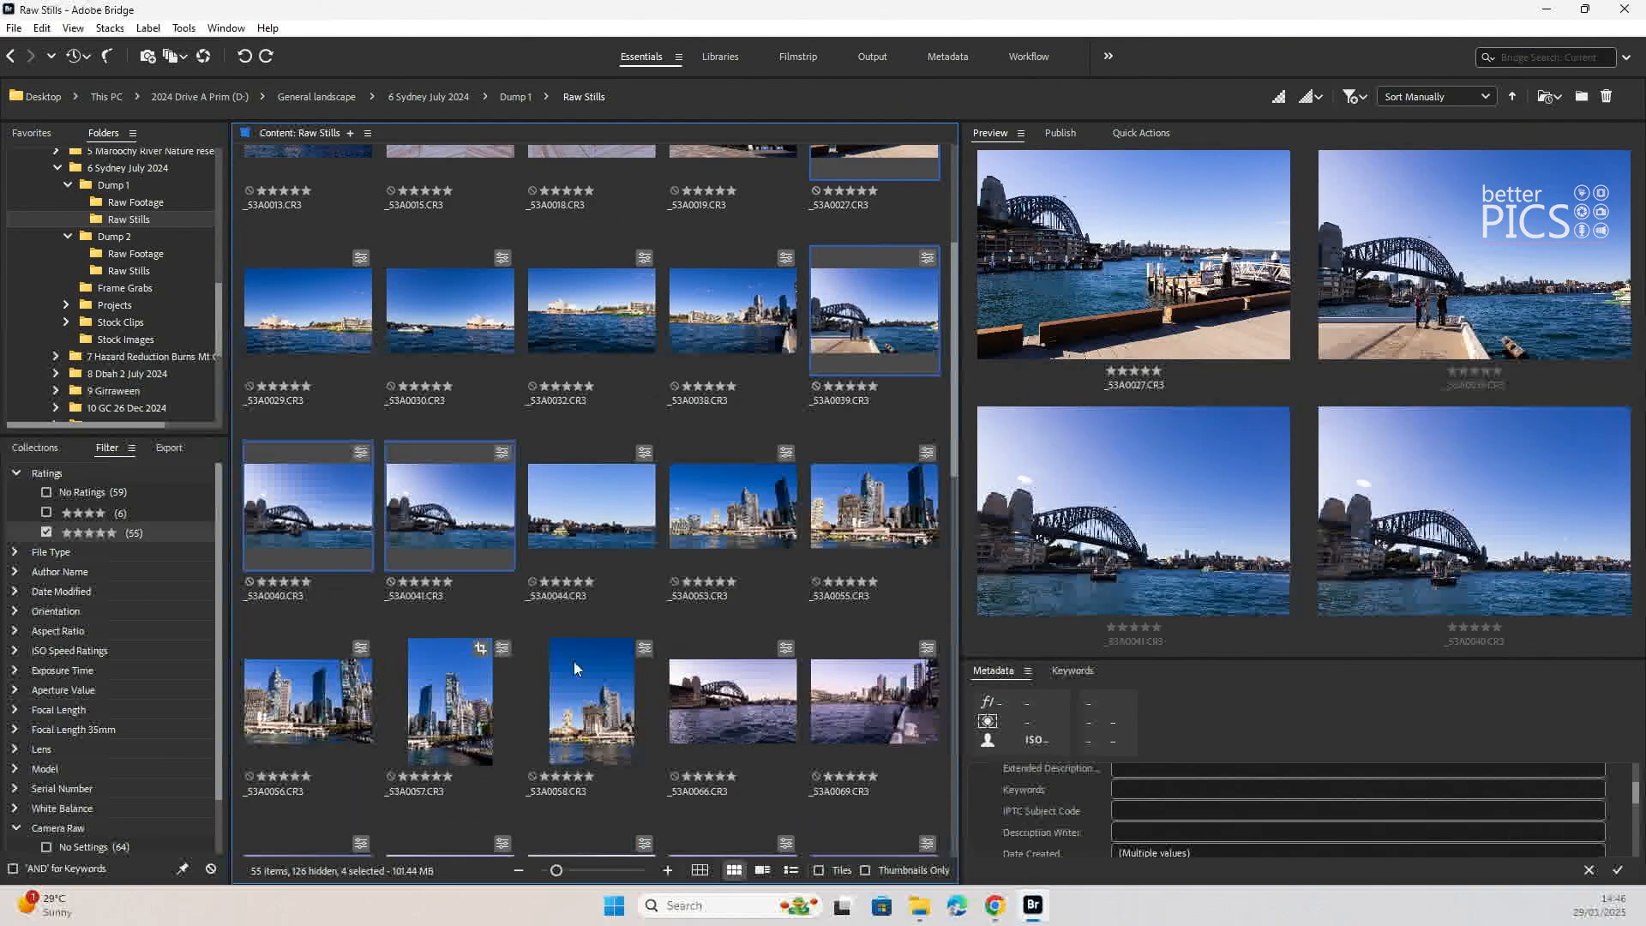
{"action": "scroll", "coordinate": [592, 656], "scroll_direction": "down", "scroll_amount": 2}
{"action": "scroll", "coordinate": [615, 656], "scroll_direction": "down", "scroll_amount": 2}
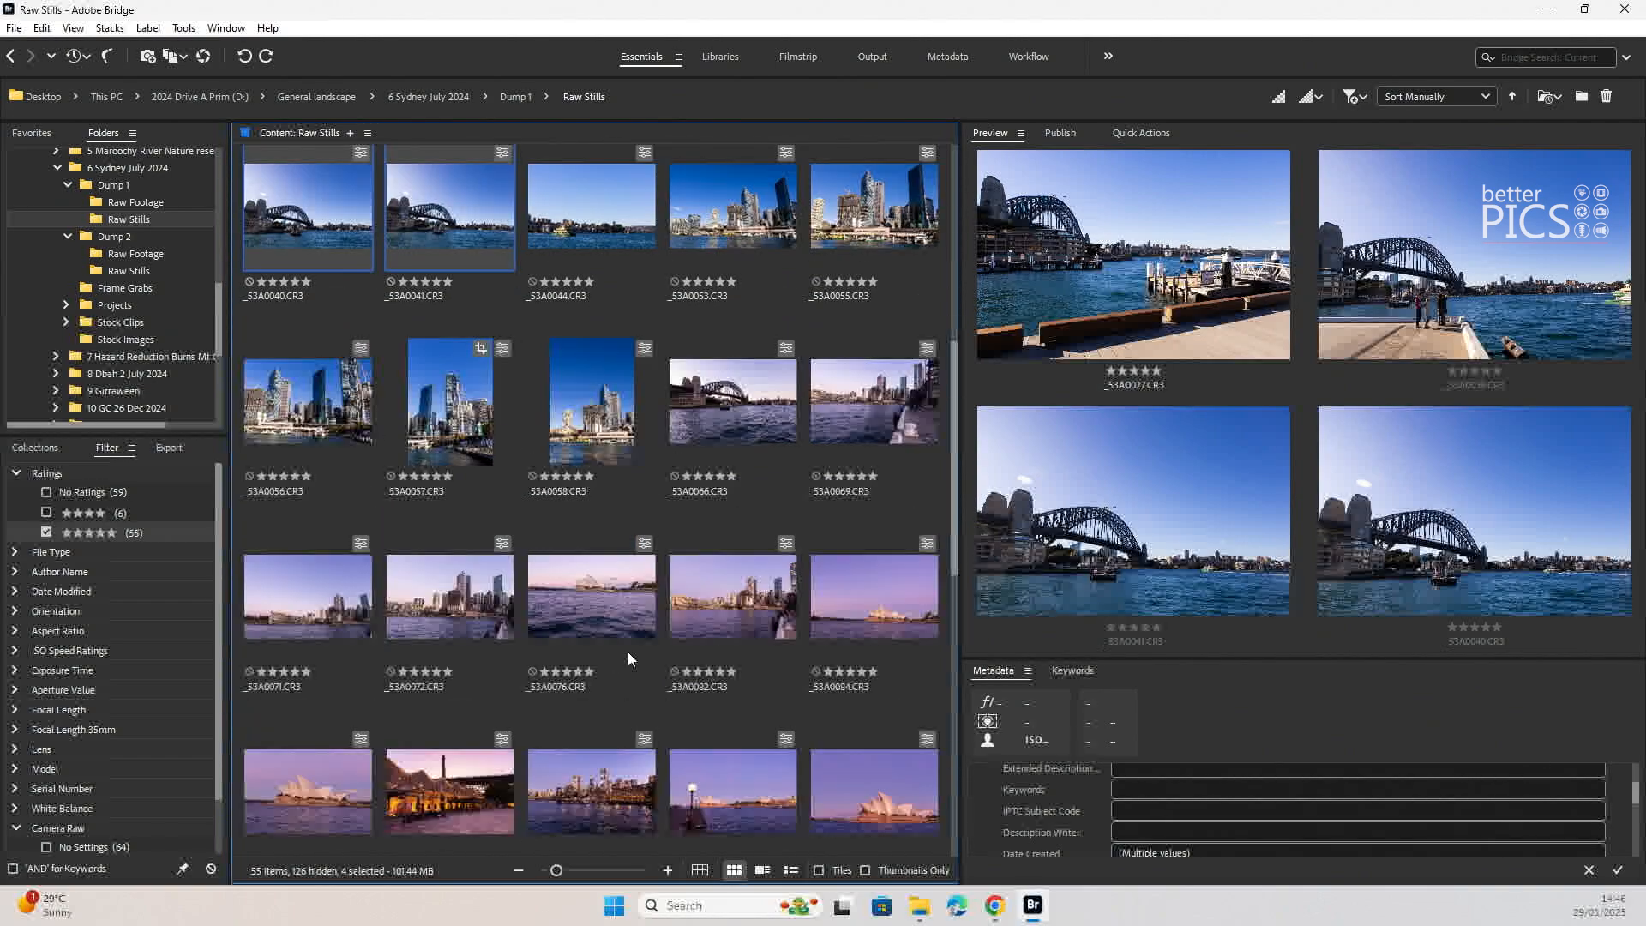
{"action": "left_click", "coordinate": [772, 410], "text": "ctrl"}
- Extend the selection with the bridge photos _1055712.RW2 and _1055668.RW2, and check the selected photos
{"action": "scroll", "coordinate": [731, 527], "scroll_direction": "down", "scroll_amount": 2}
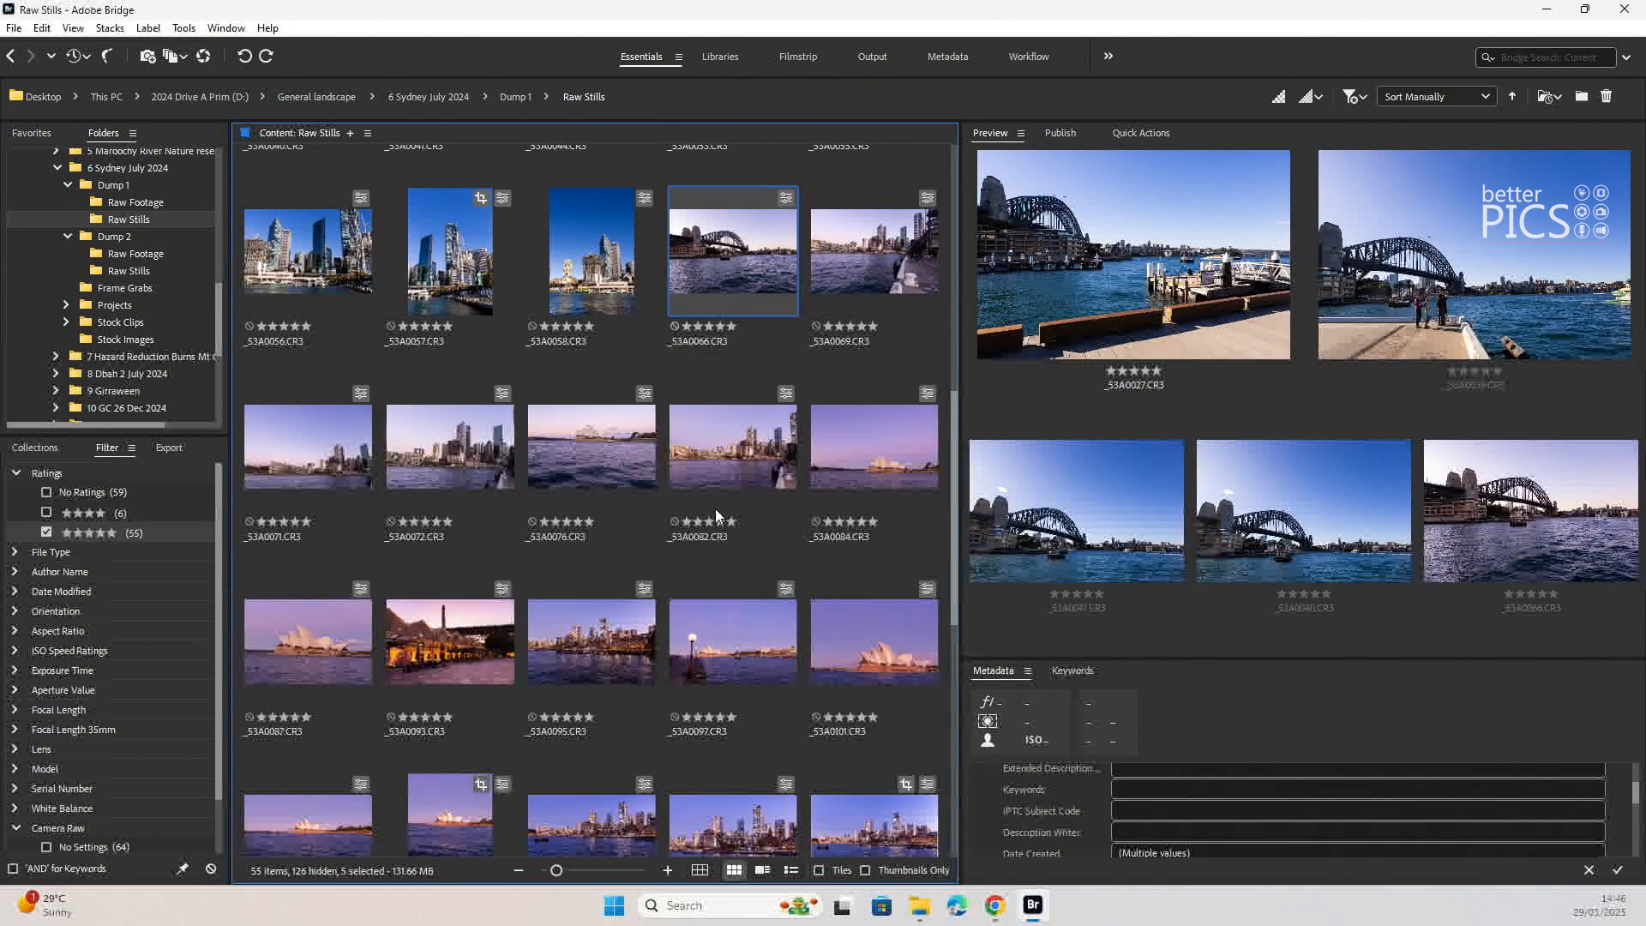
{"action": "scroll", "coordinate": [715, 507], "scroll_direction": "down", "scroll_amount": 2}
{"action": "scroll", "coordinate": [715, 507], "scroll_direction": "down", "scroll_amount": 3}
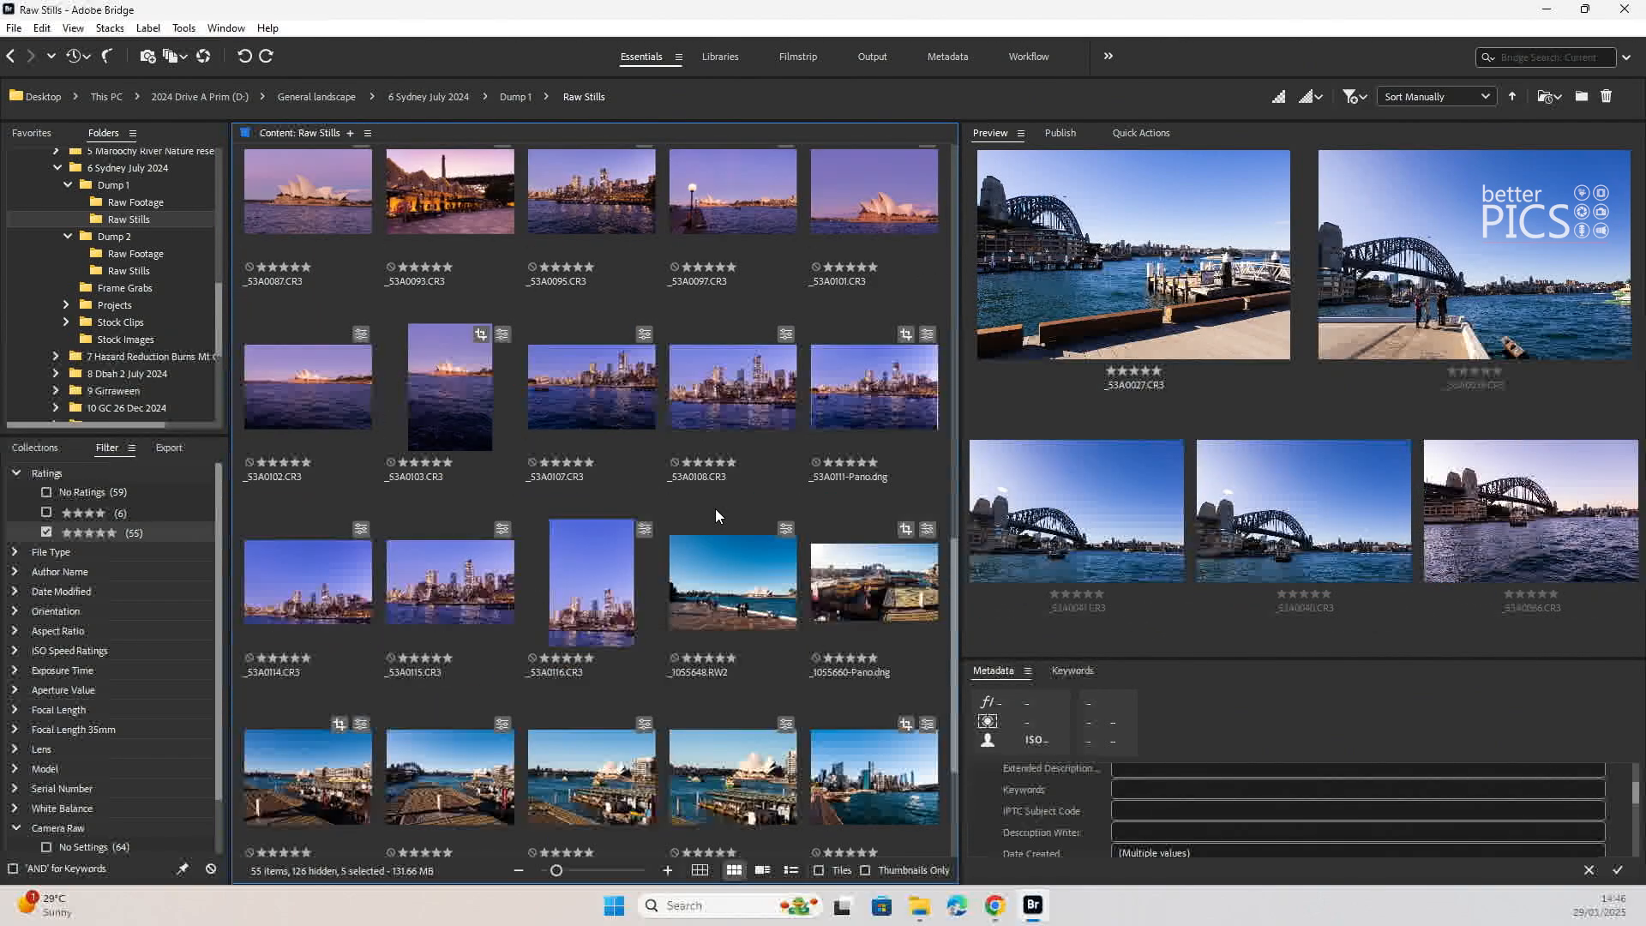
{"action": "scroll", "coordinate": [716, 508], "scroll_direction": "down", "scroll_amount": 3}
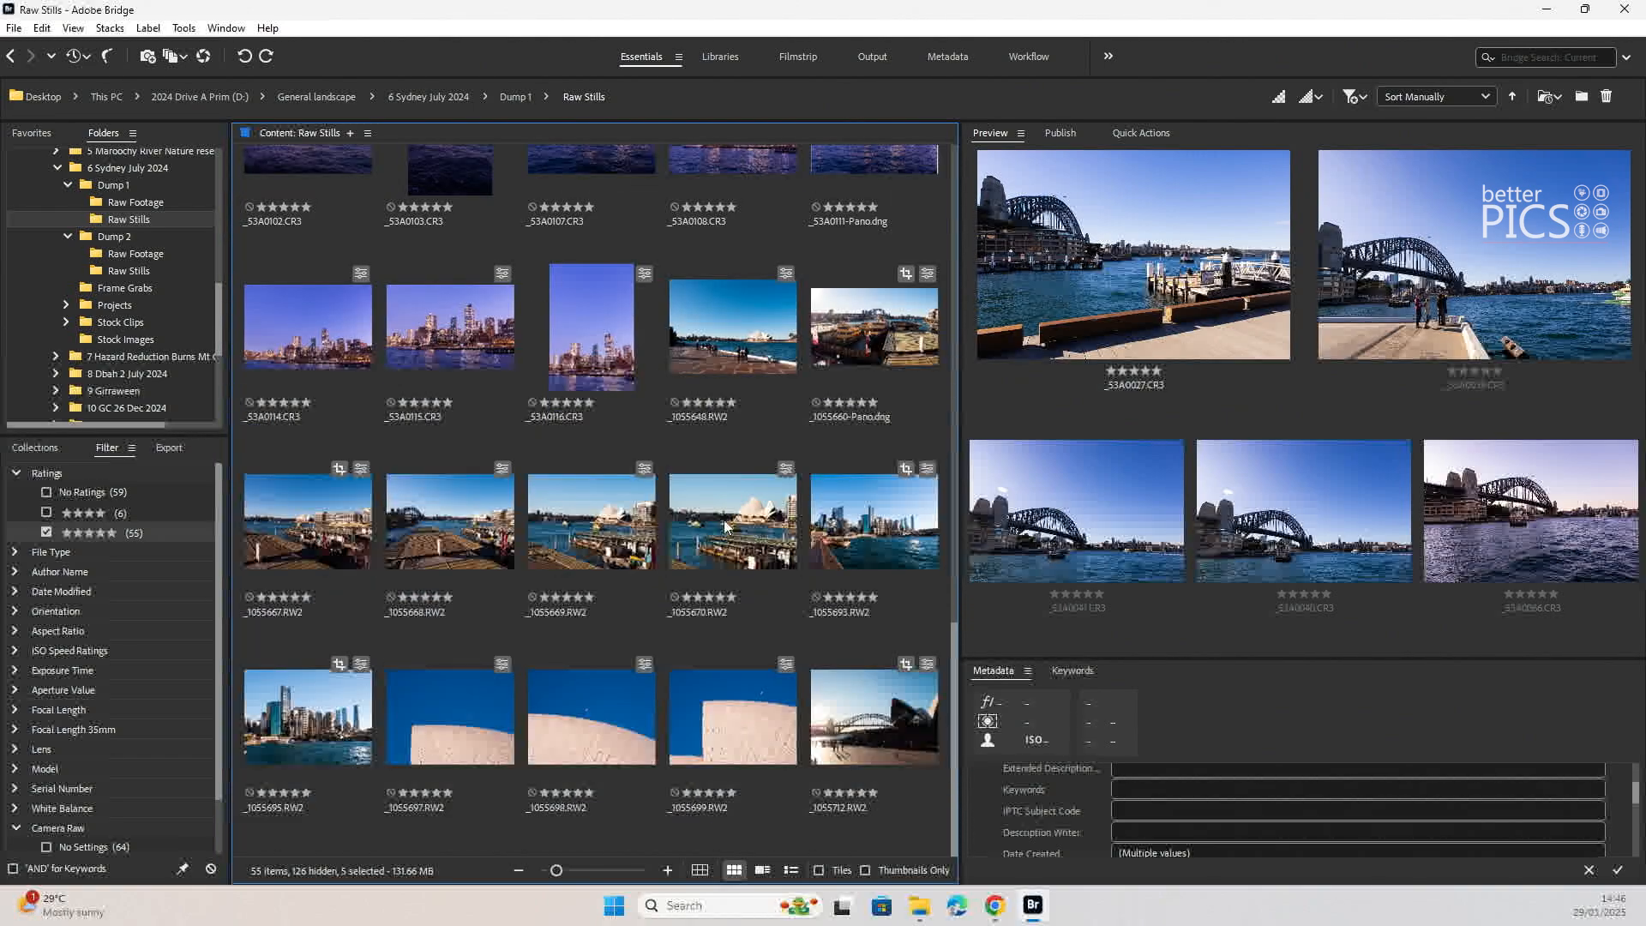
{"action": "left_click", "coordinate": [833, 705], "text": "ctrl"}
{"action": "left_click", "coordinate": [472, 556], "text": "ctrl"}
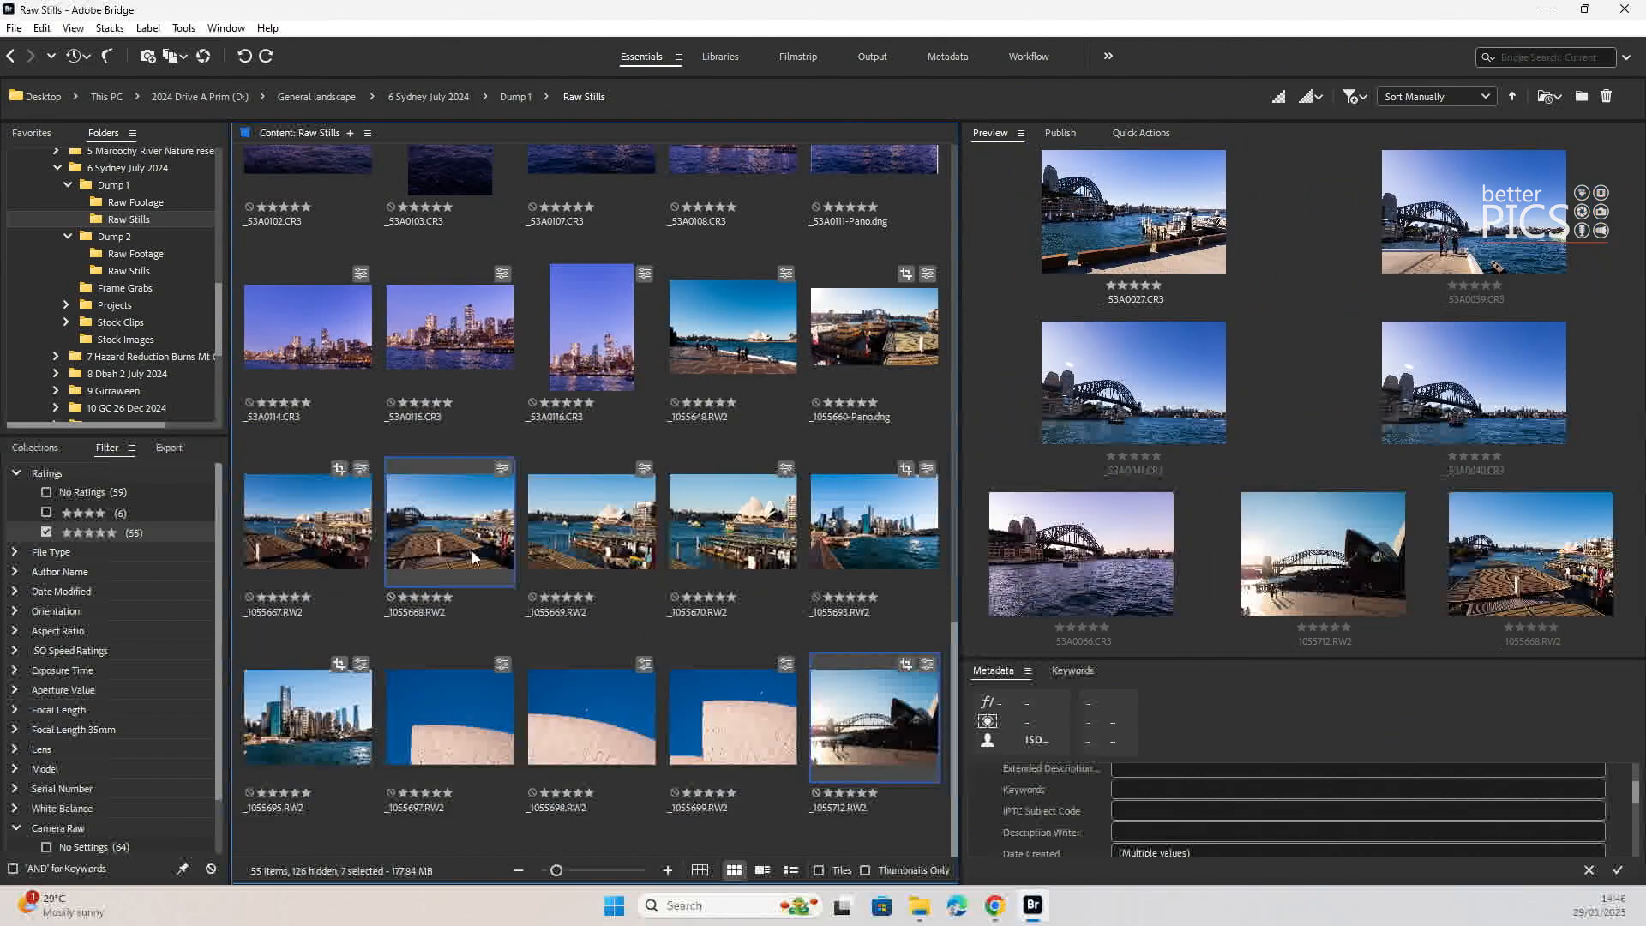
{"action": "scroll", "coordinate": [485, 557], "scroll_direction": "up", "scroll_amount": 2}
{"action": "scroll", "coordinate": [485, 562], "scroll_direction": "up", "scroll_amount": 2}
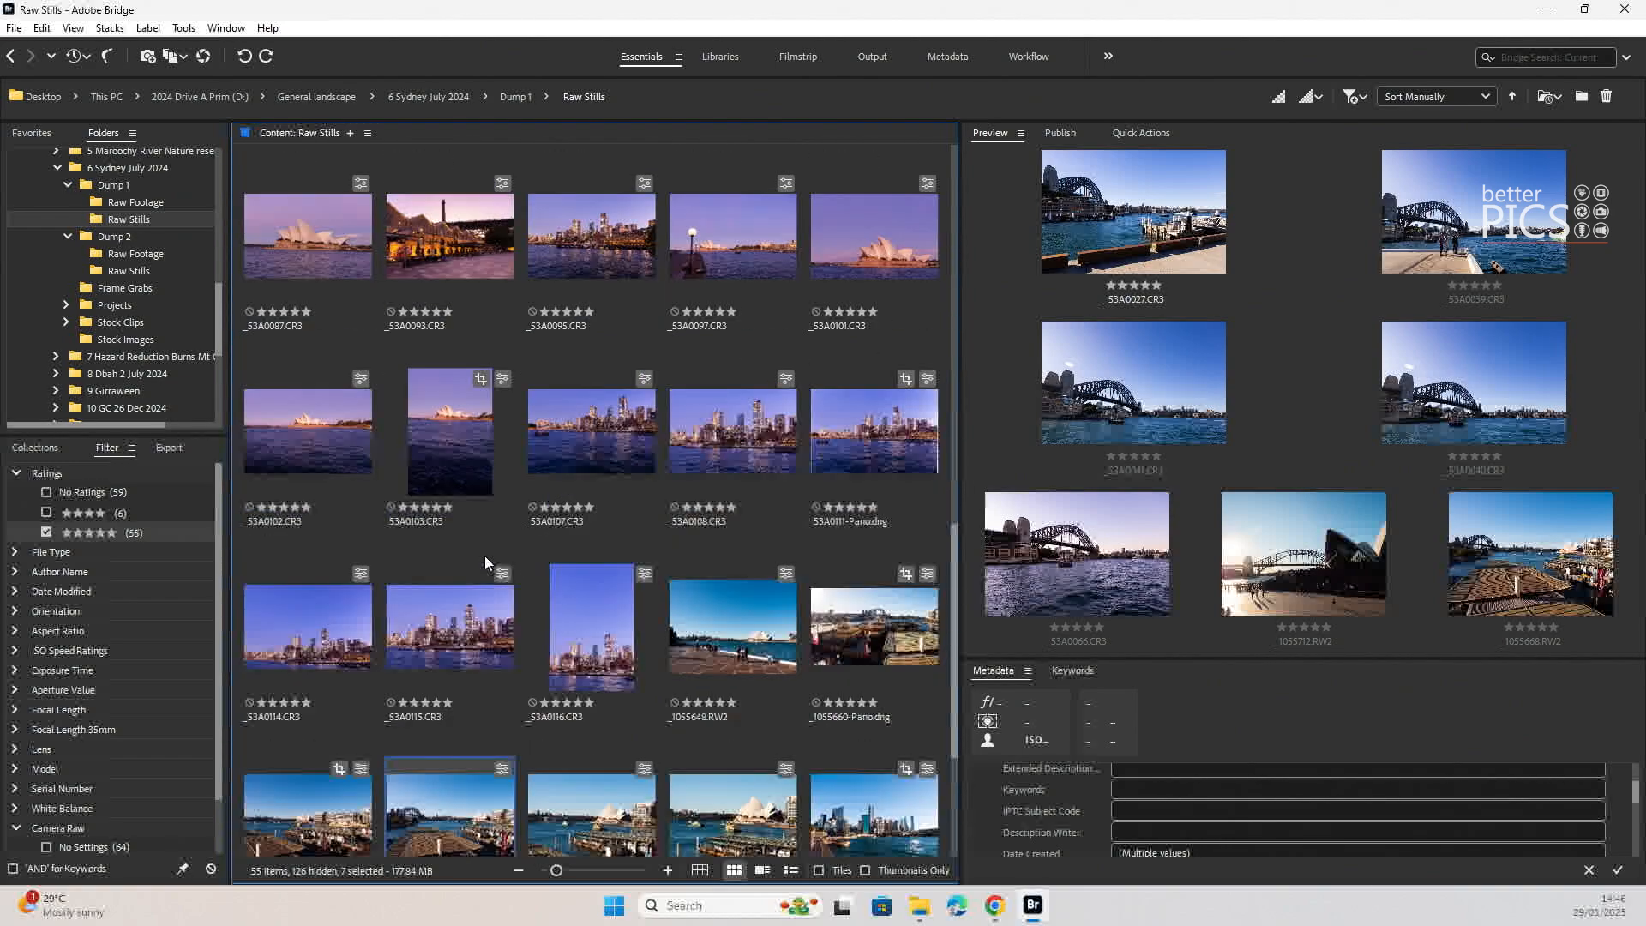
{"action": "scroll", "coordinate": [482, 556], "scroll_direction": "up", "scroll_amount": 3}
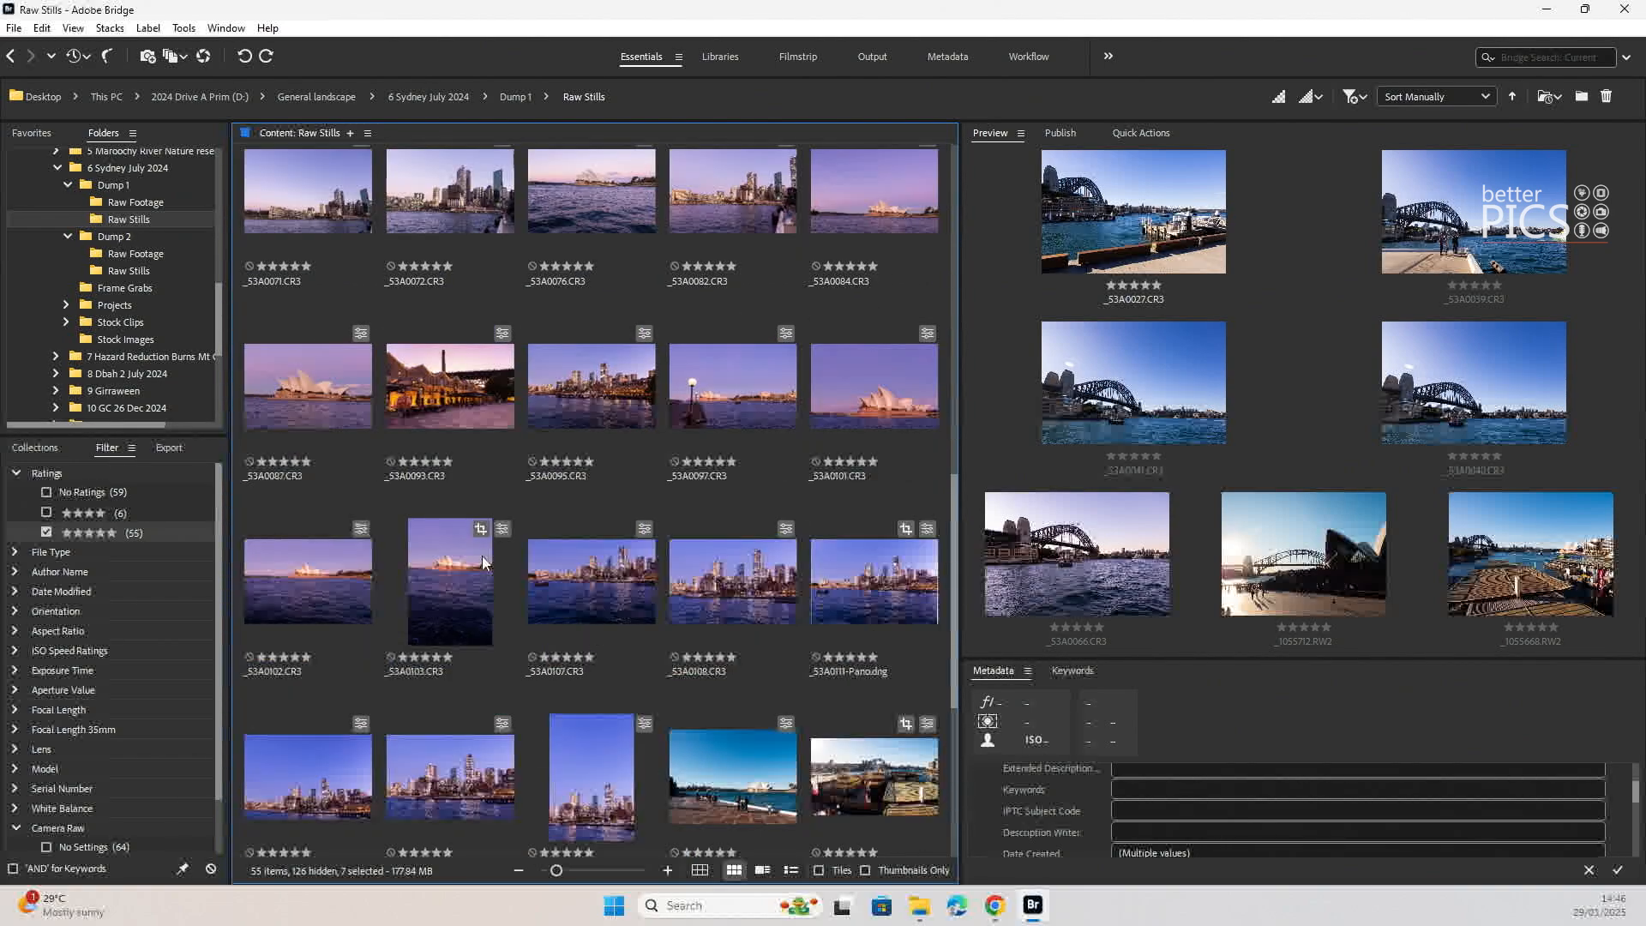
{"action": "scroll", "coordinate": [481, 552], "scroll_direction": "up", "scroll_amount": 4}
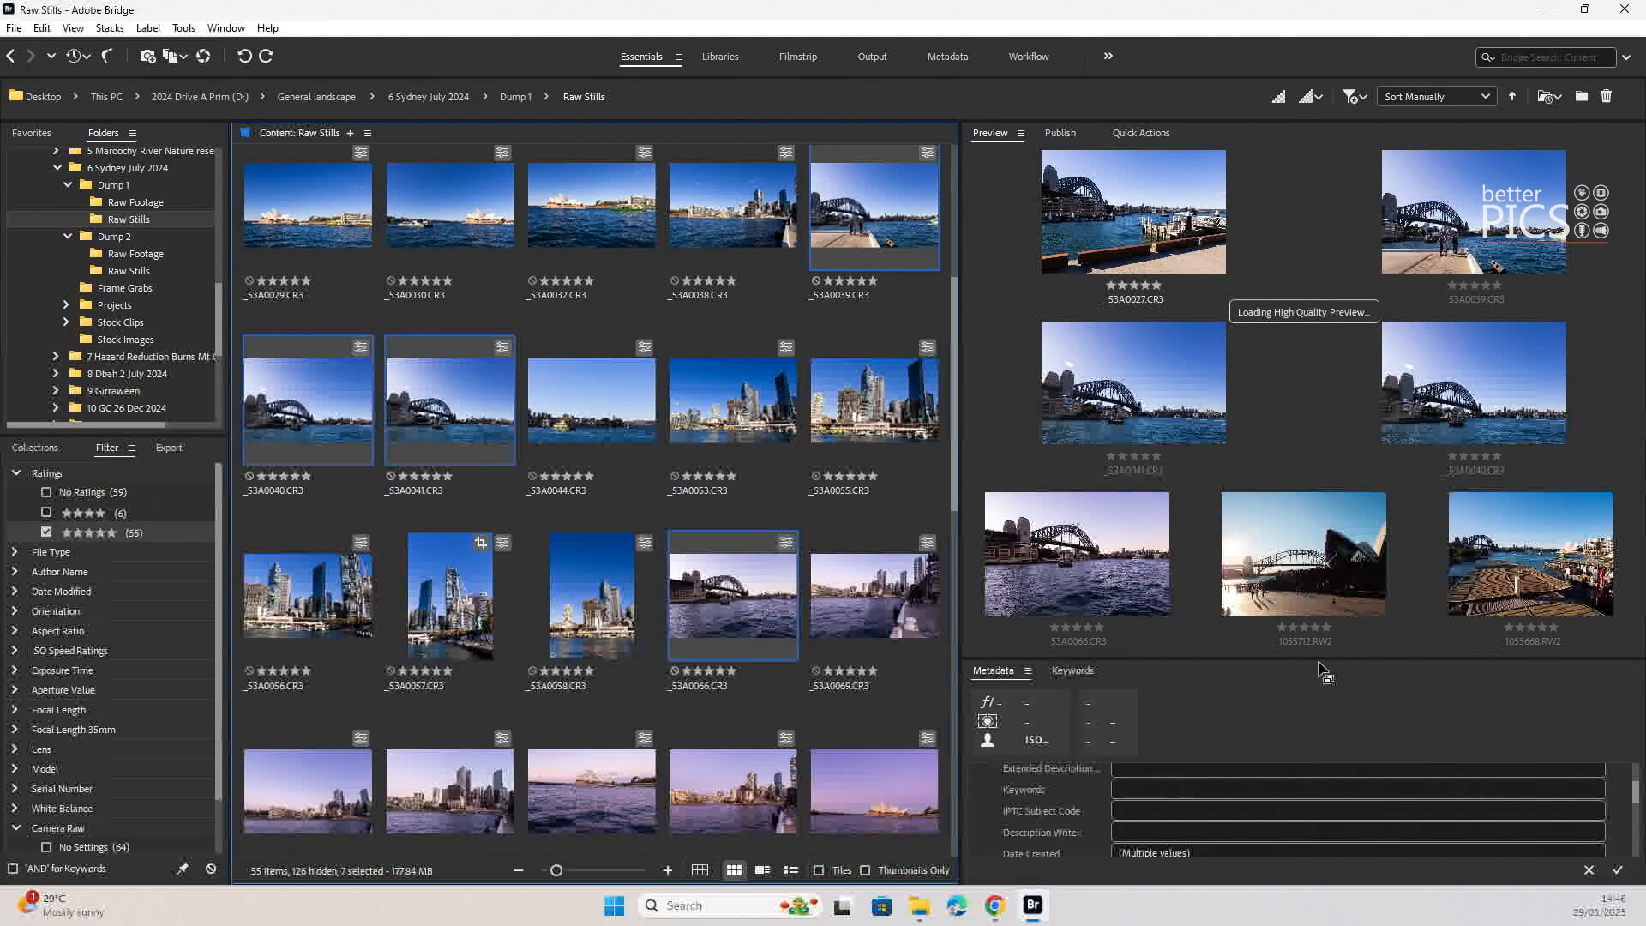
- Add the keyword Bridge to the metadata of all the selected harbour bridge photos and apply it
{"action": "left_click_drag", "start_coordinate": [1318, 659], "coordinate": [1326, 395]}
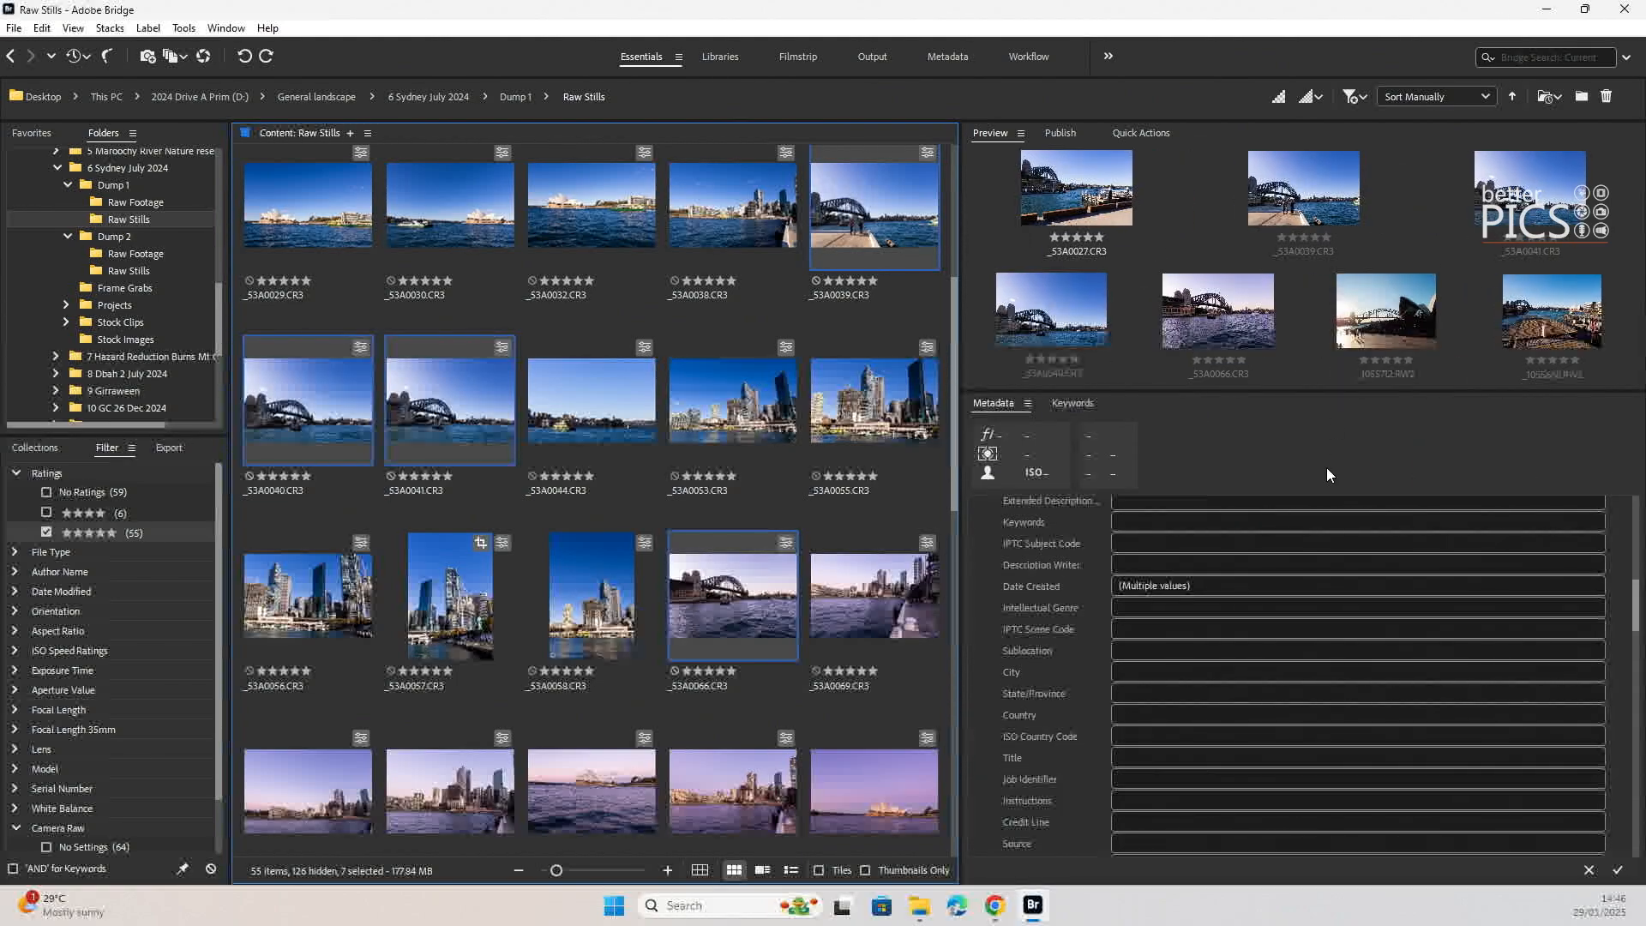
{"action": "left_click", "coordinate": [1176, 522]}
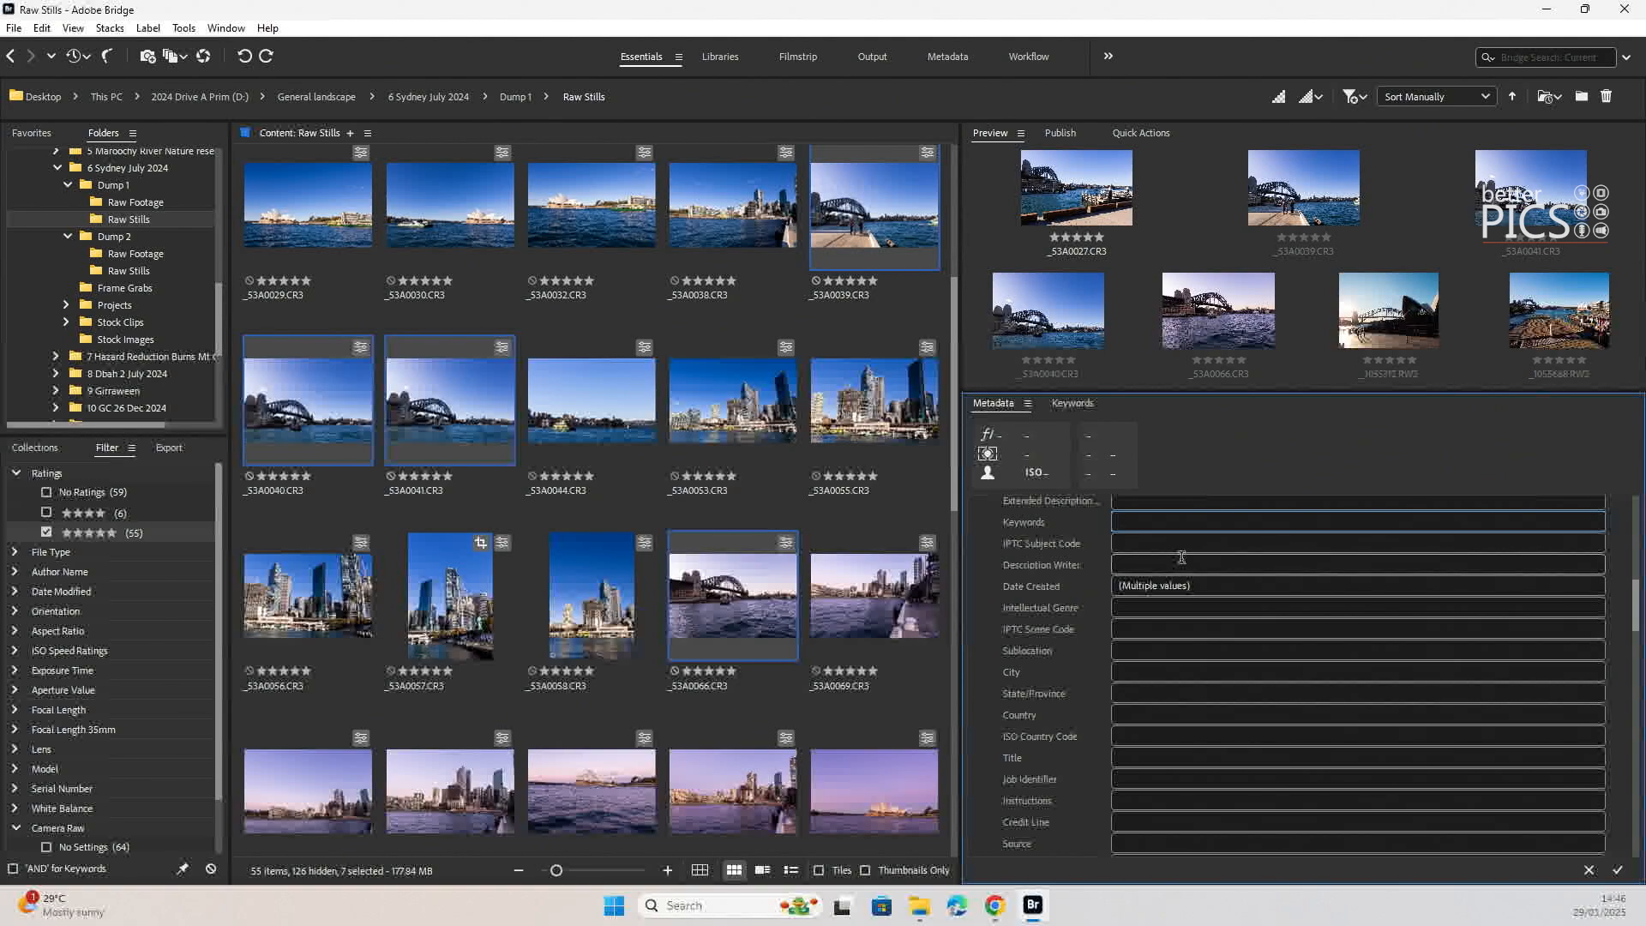
{"action": "type", "text": "Bridge"}
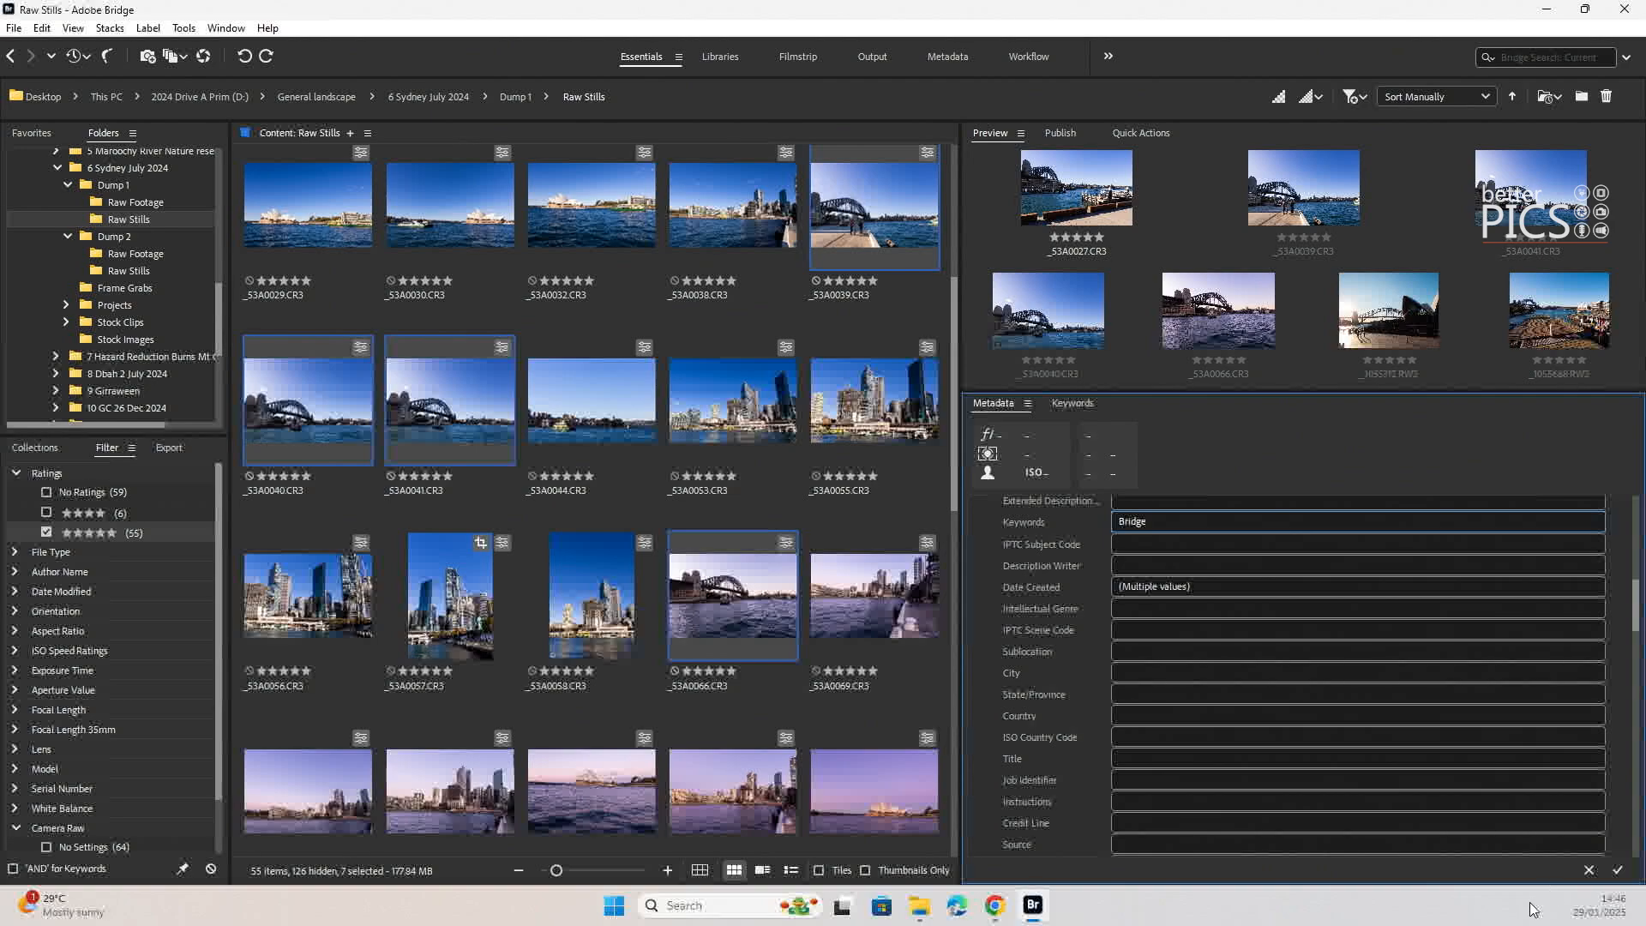
{"action": "left_click", "coordinate": [1618, 869]}
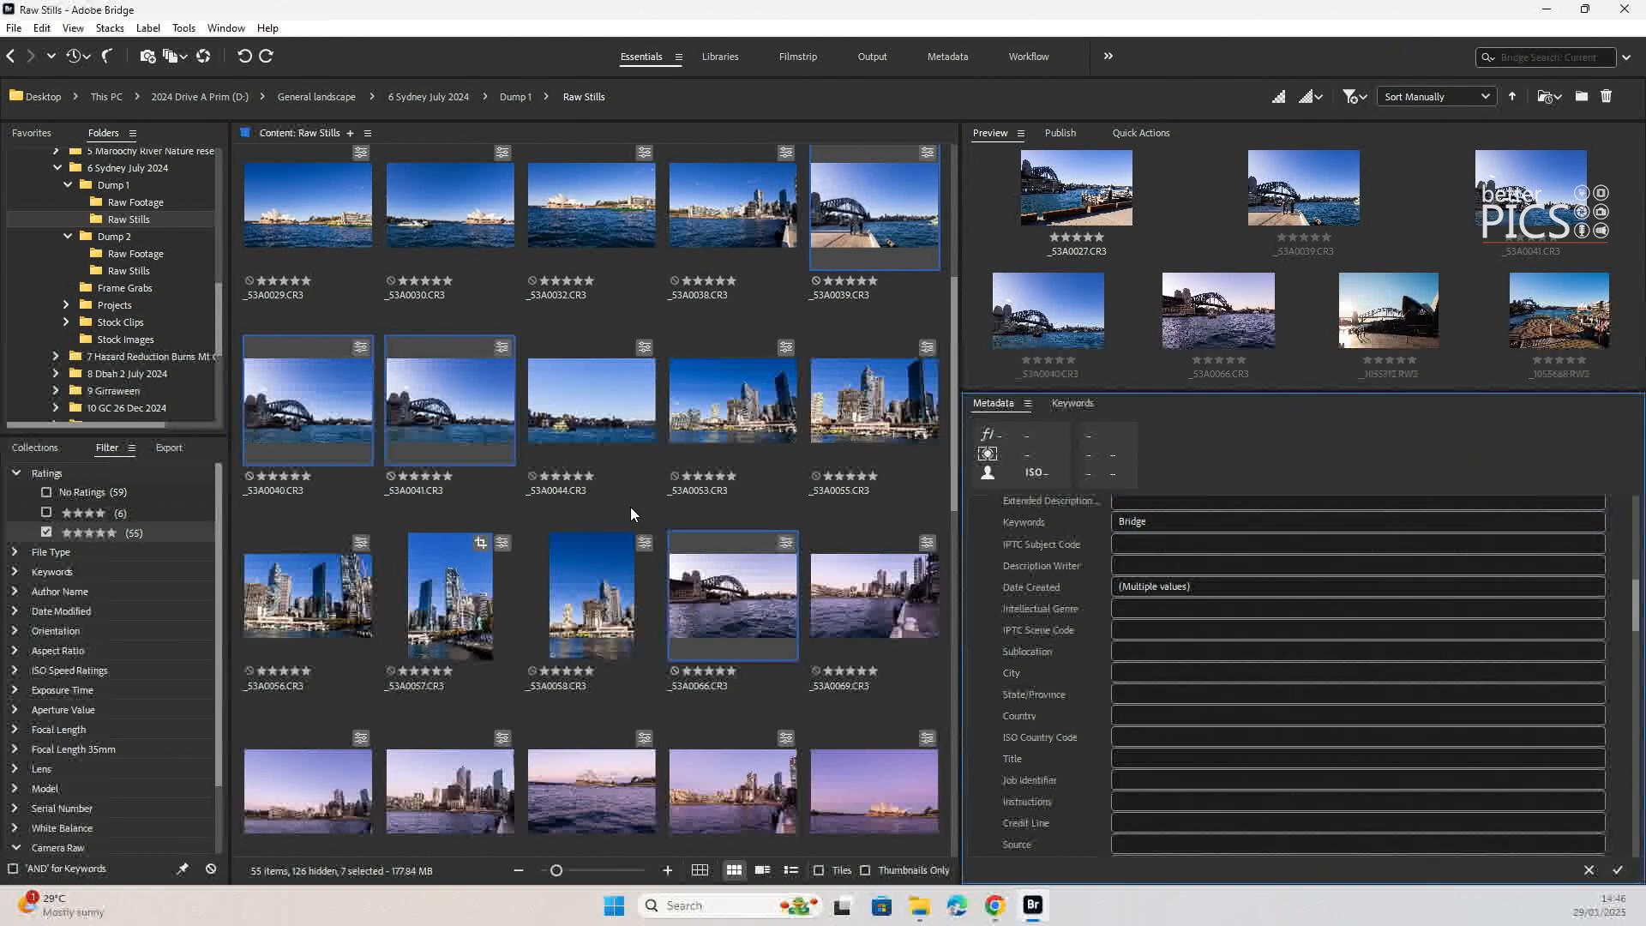
- Open the Sydney Bridge - Smart Collection and check the keywords of photo _1055712.RW2
{"action": "left_click", "coordinate": [44, 447]}
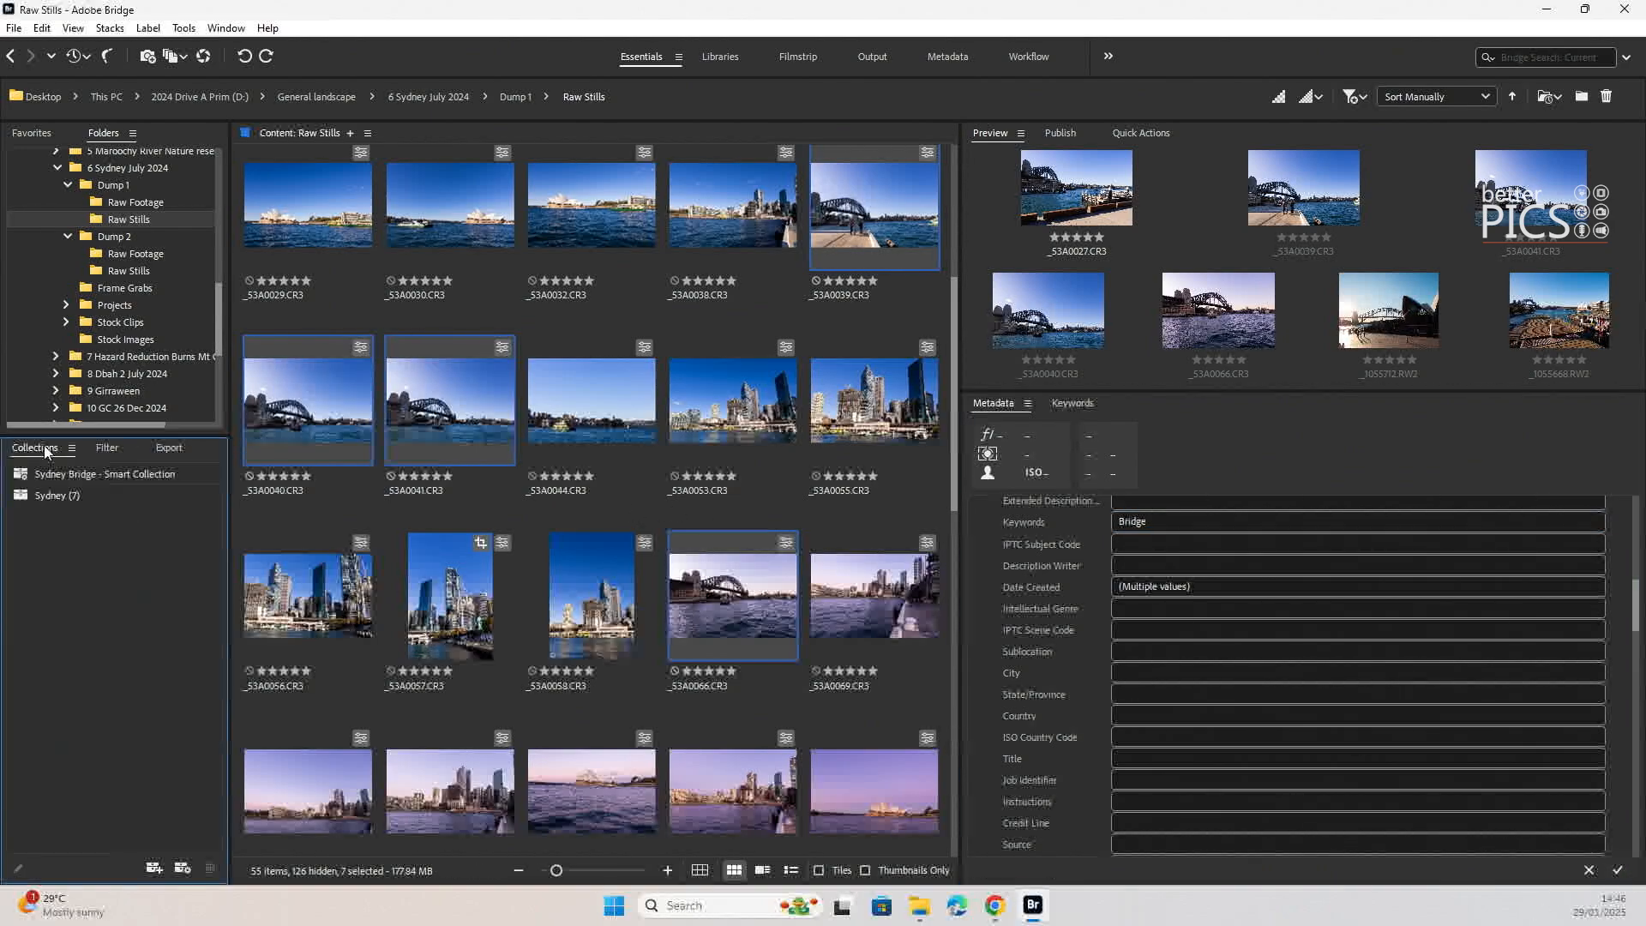
{"action": "left_click", "coordinate": [94, 477]}
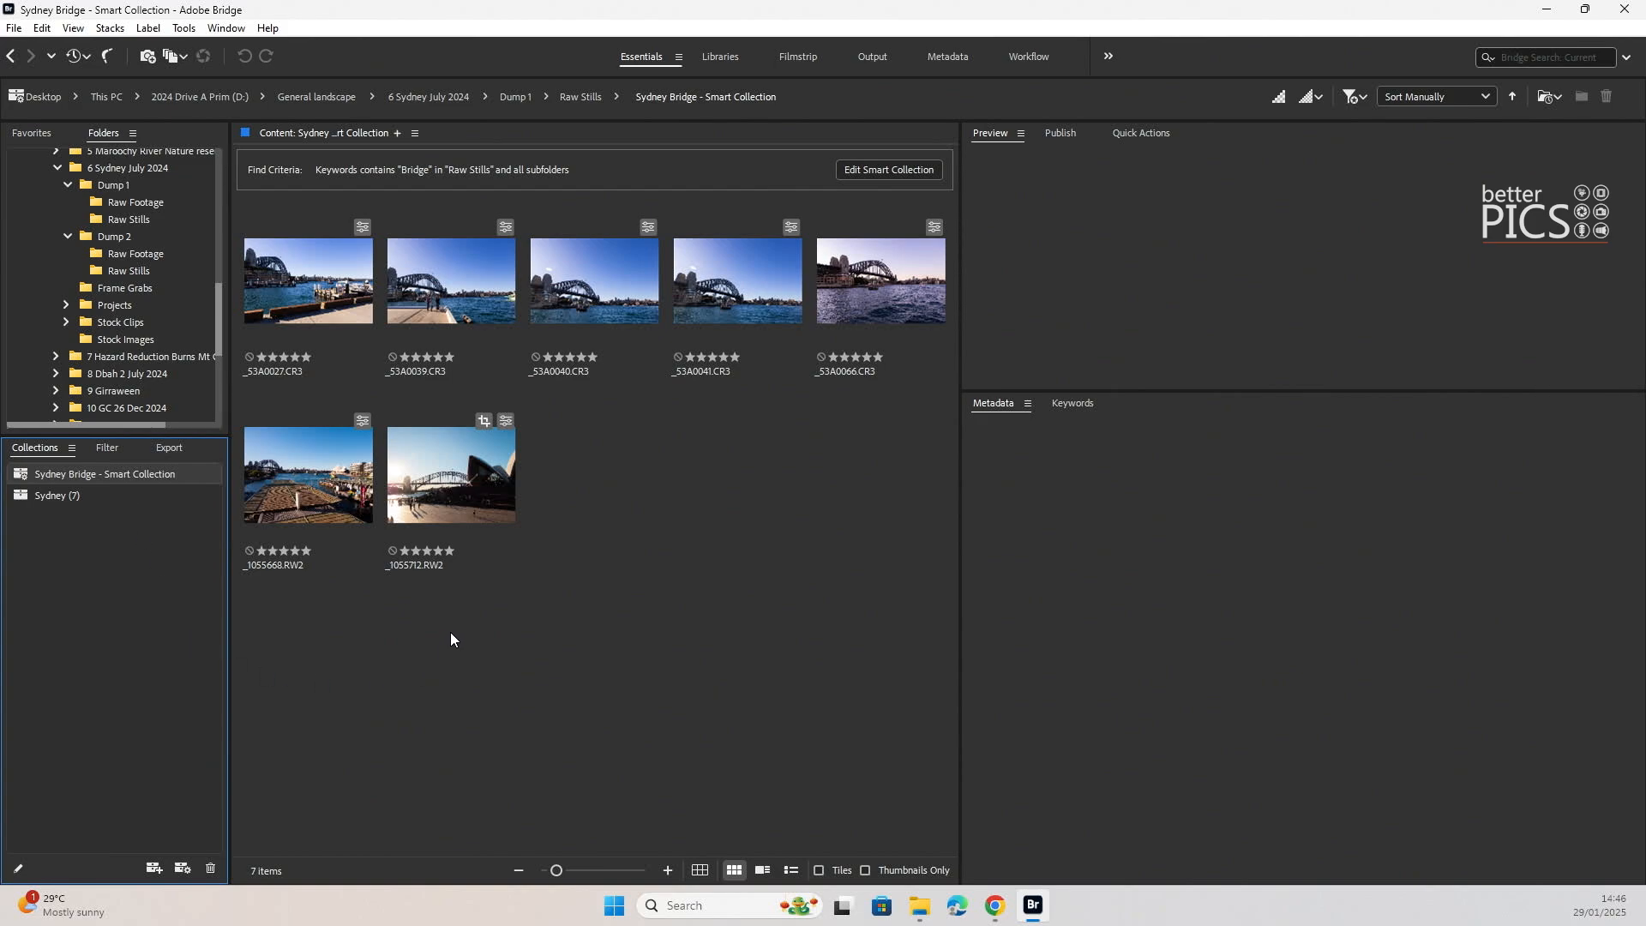
{"action": "left_click", "coordinate": [451, 476]}
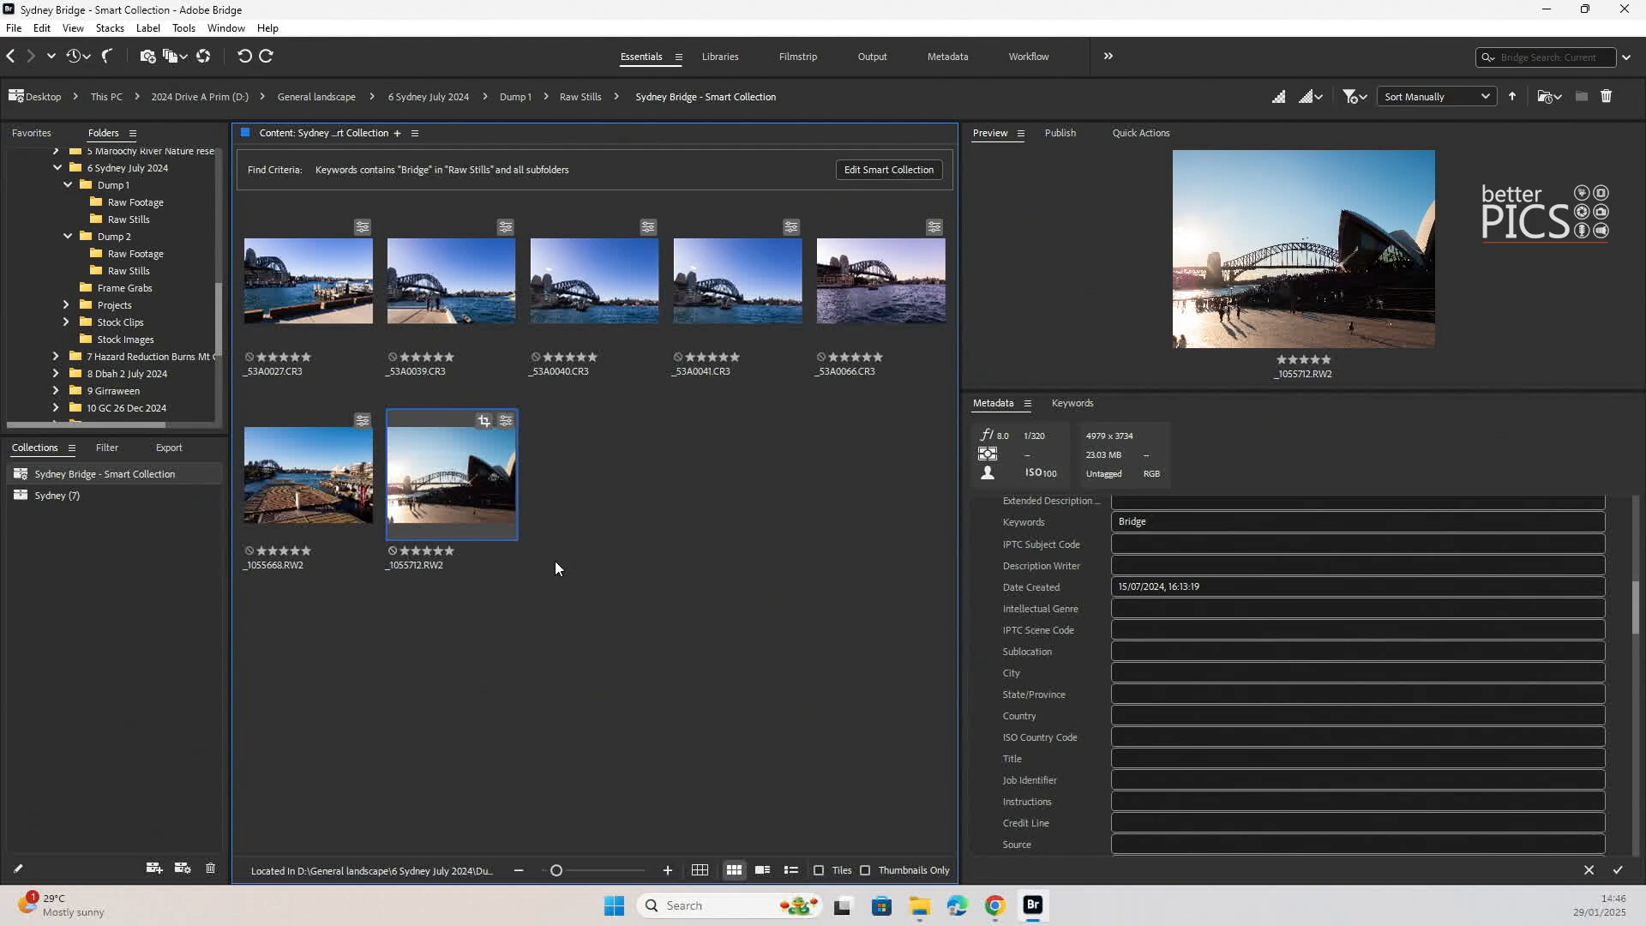
- Open the Sydney Bridge smart collection for editing and review its available criteria, comparison conditions, search text and match options
{"action": "right_click", "coordinate": [125, 477]}
{"action": "left_click", "coordinate": [163, 669]}
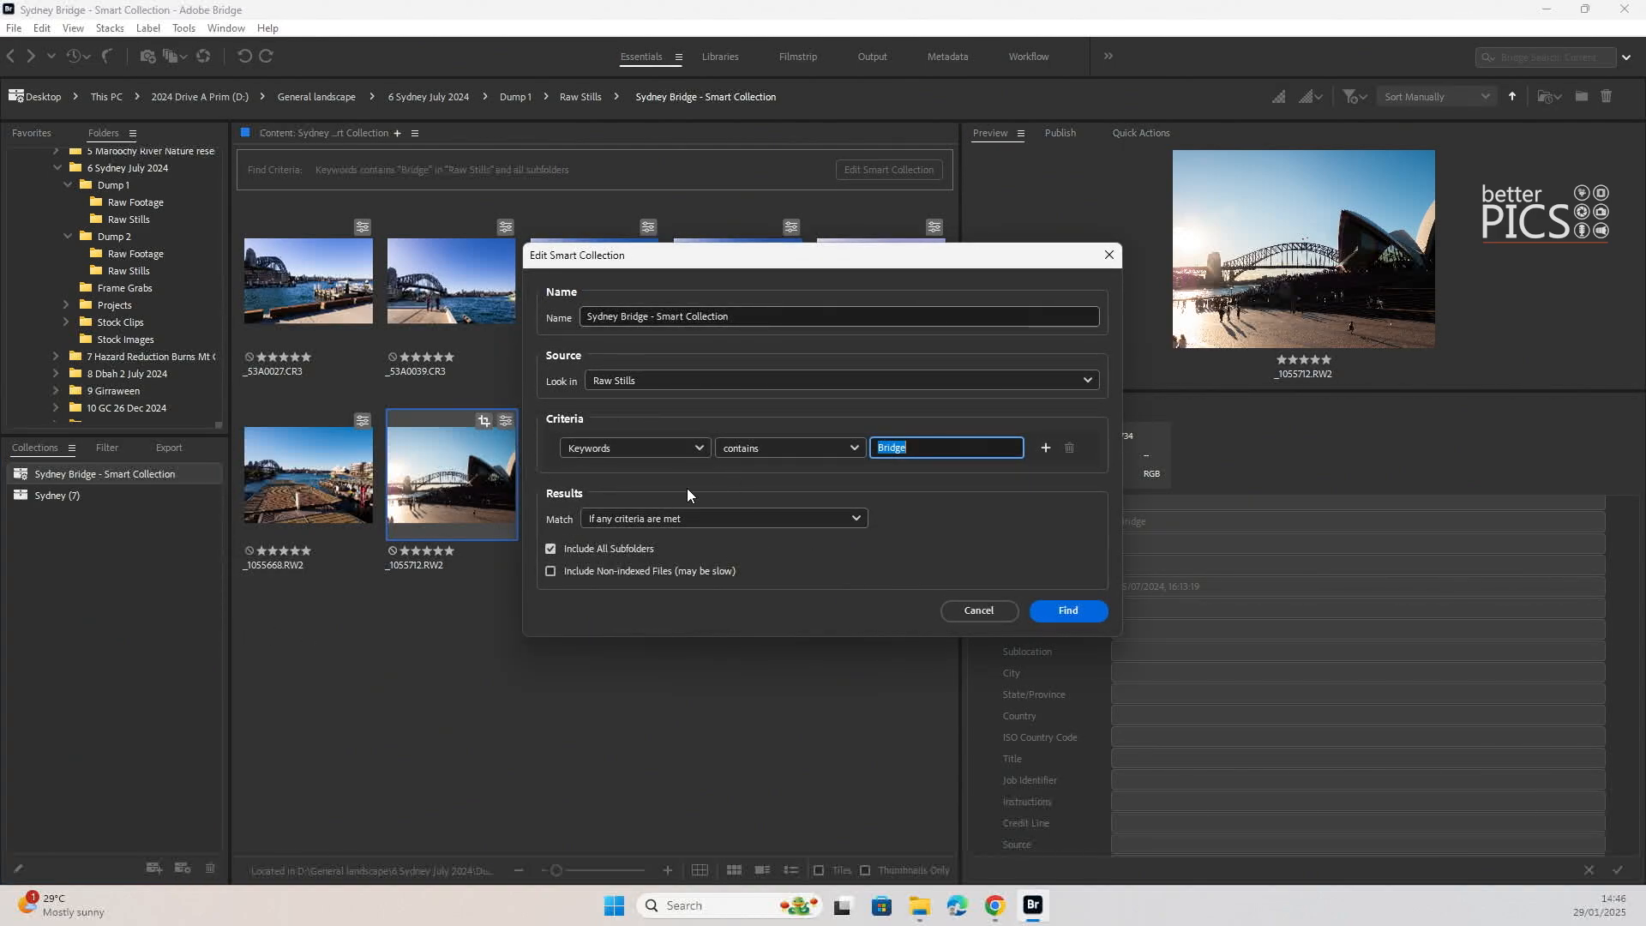
{"action": "left_click", "coordinate": [698, 449]}
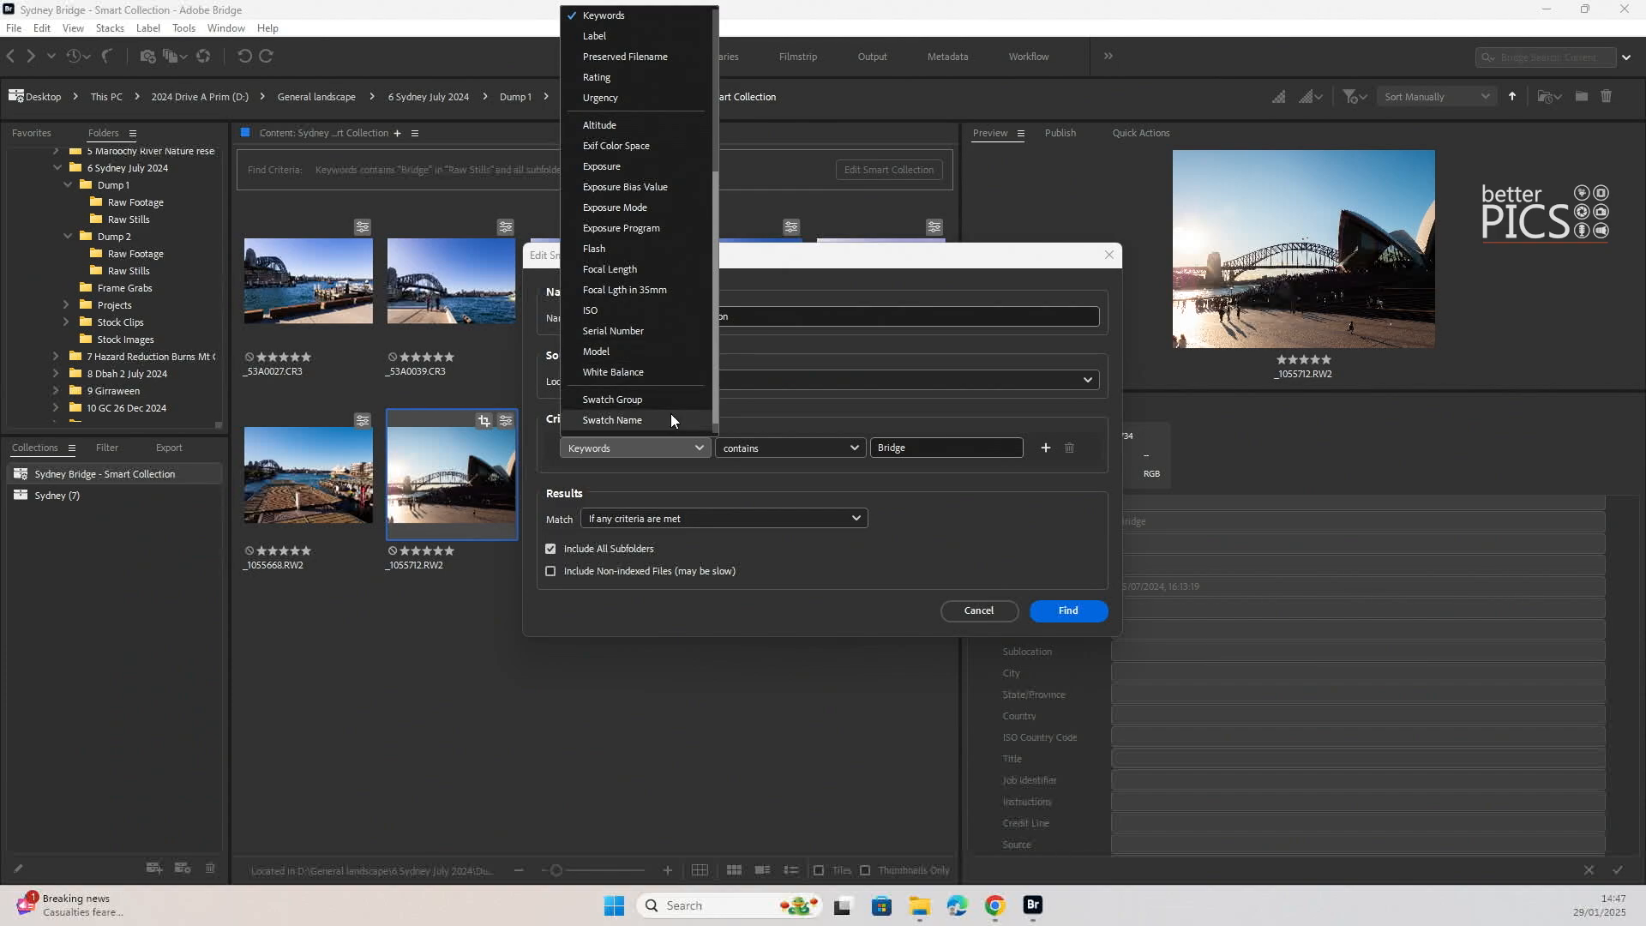
{"action": "left_click", "coordinate": [647, 449]}
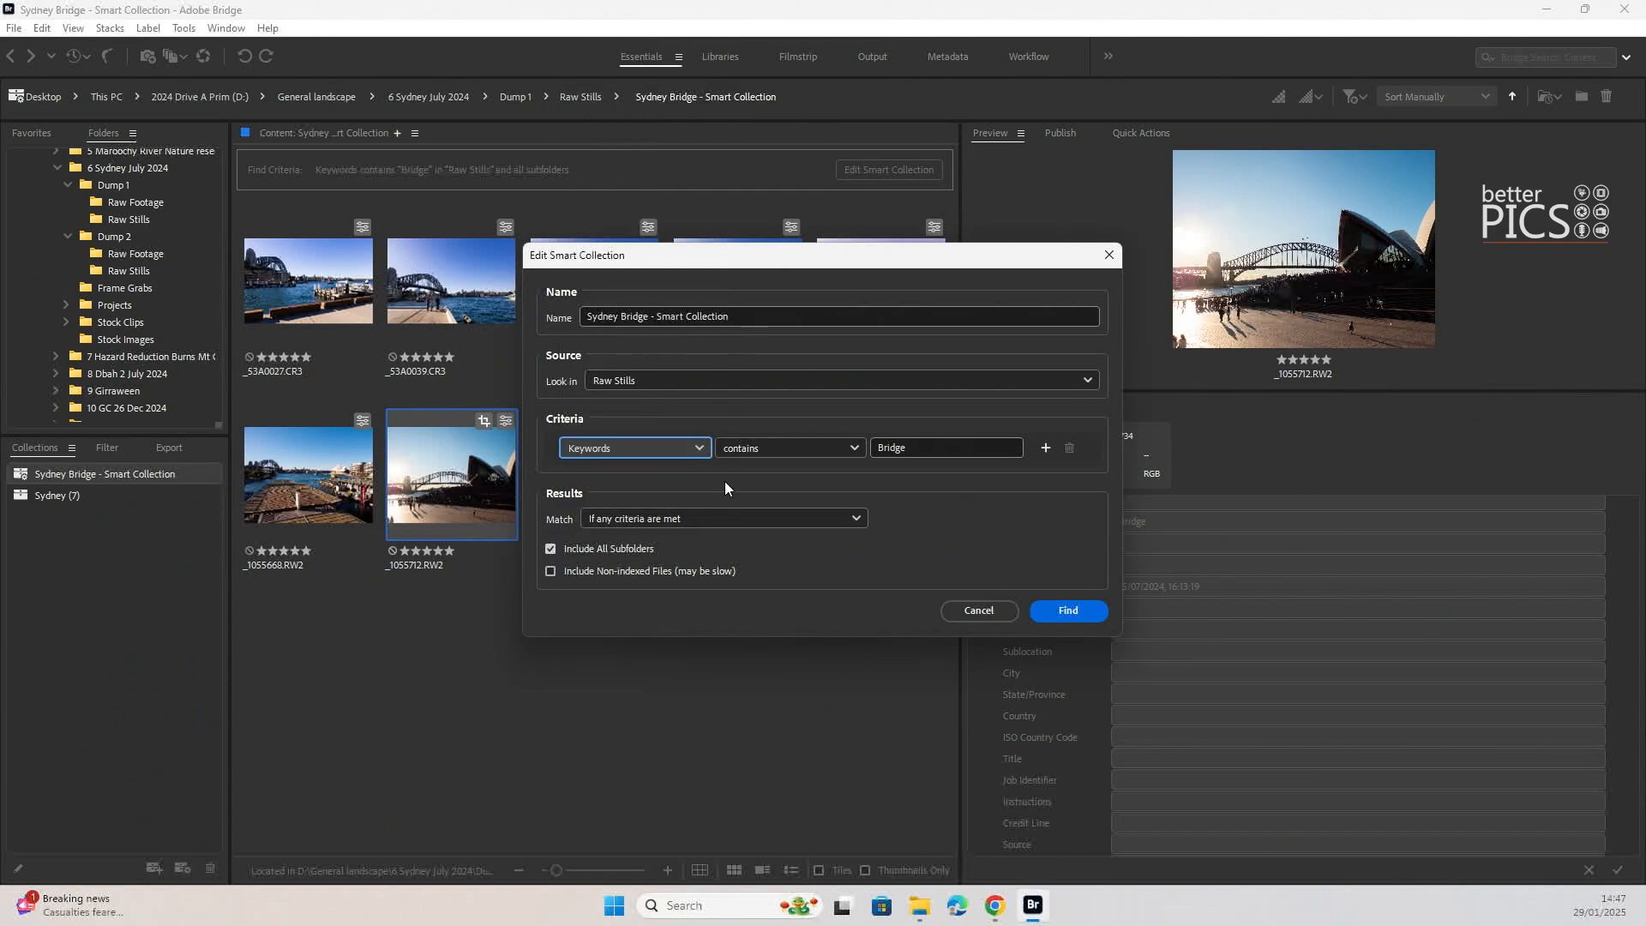
{"action": "left_click", "coordinate": [779, 446]}
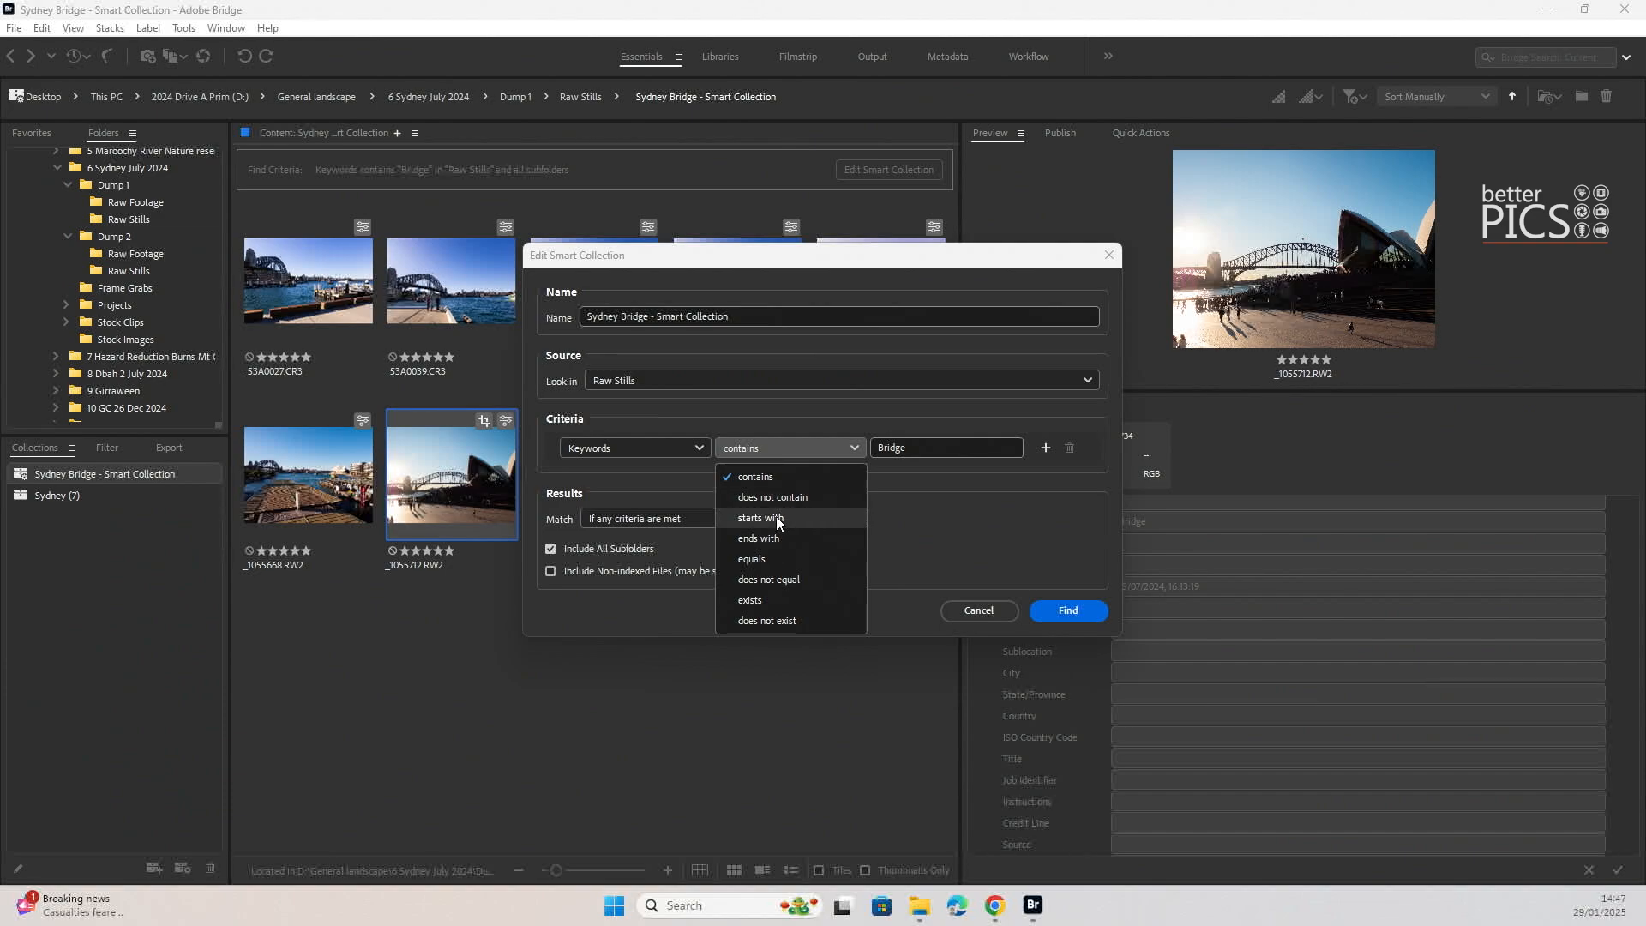
{"action": "left_click", "coordinate": [779, 481]}
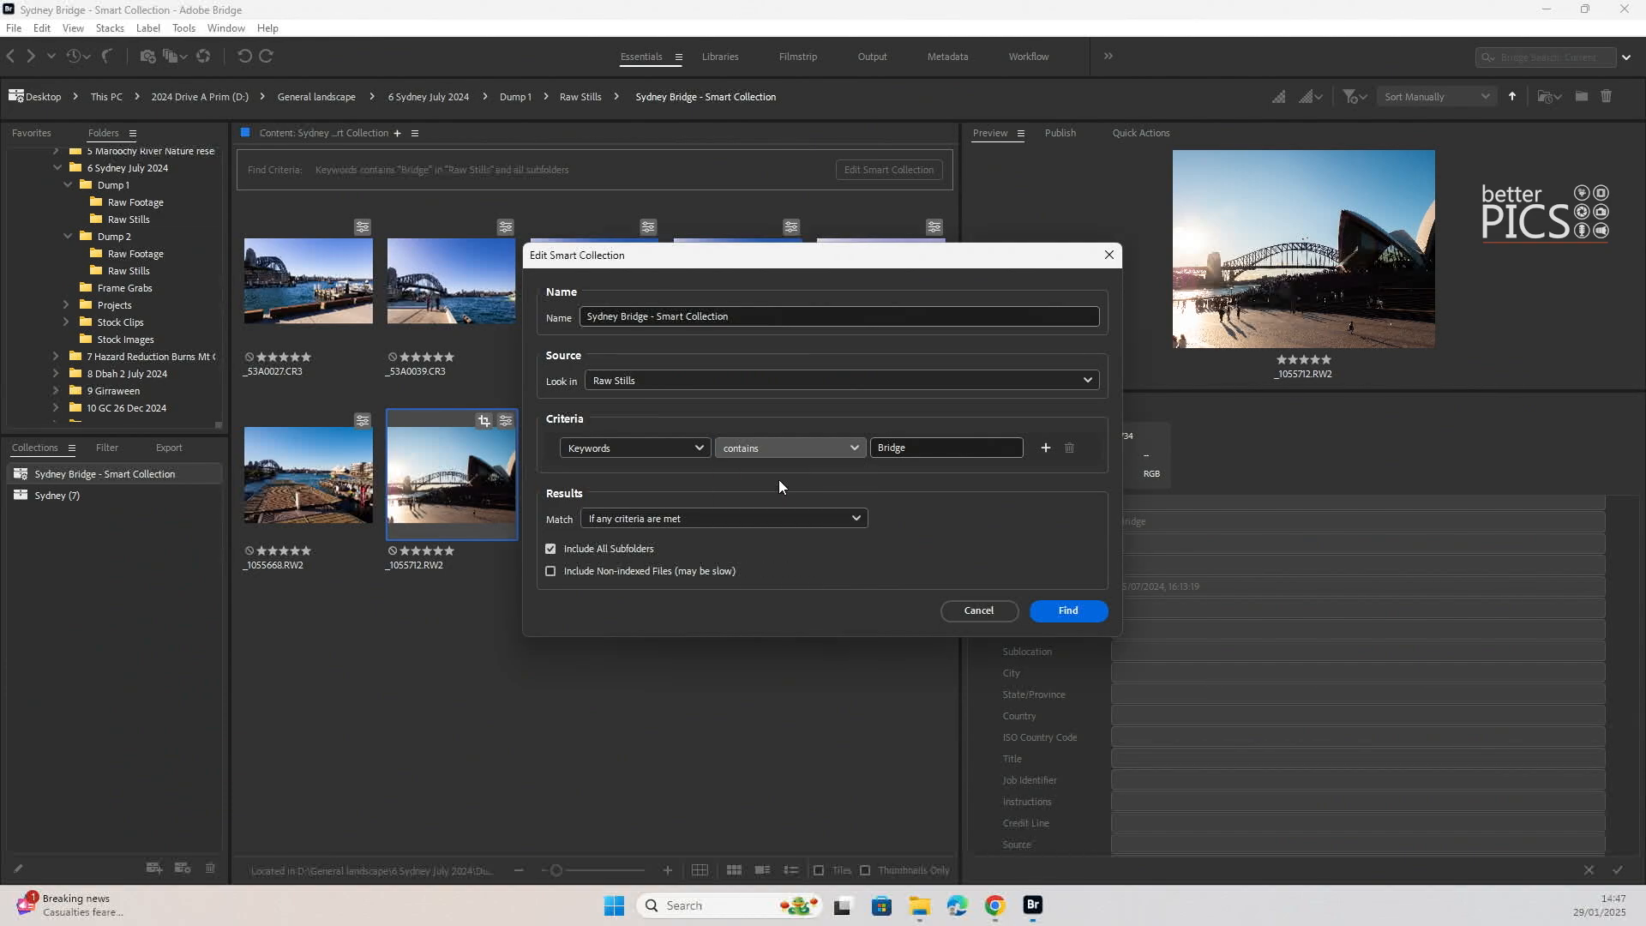
{"action": "left_click", "coordinate": [930, 441]}
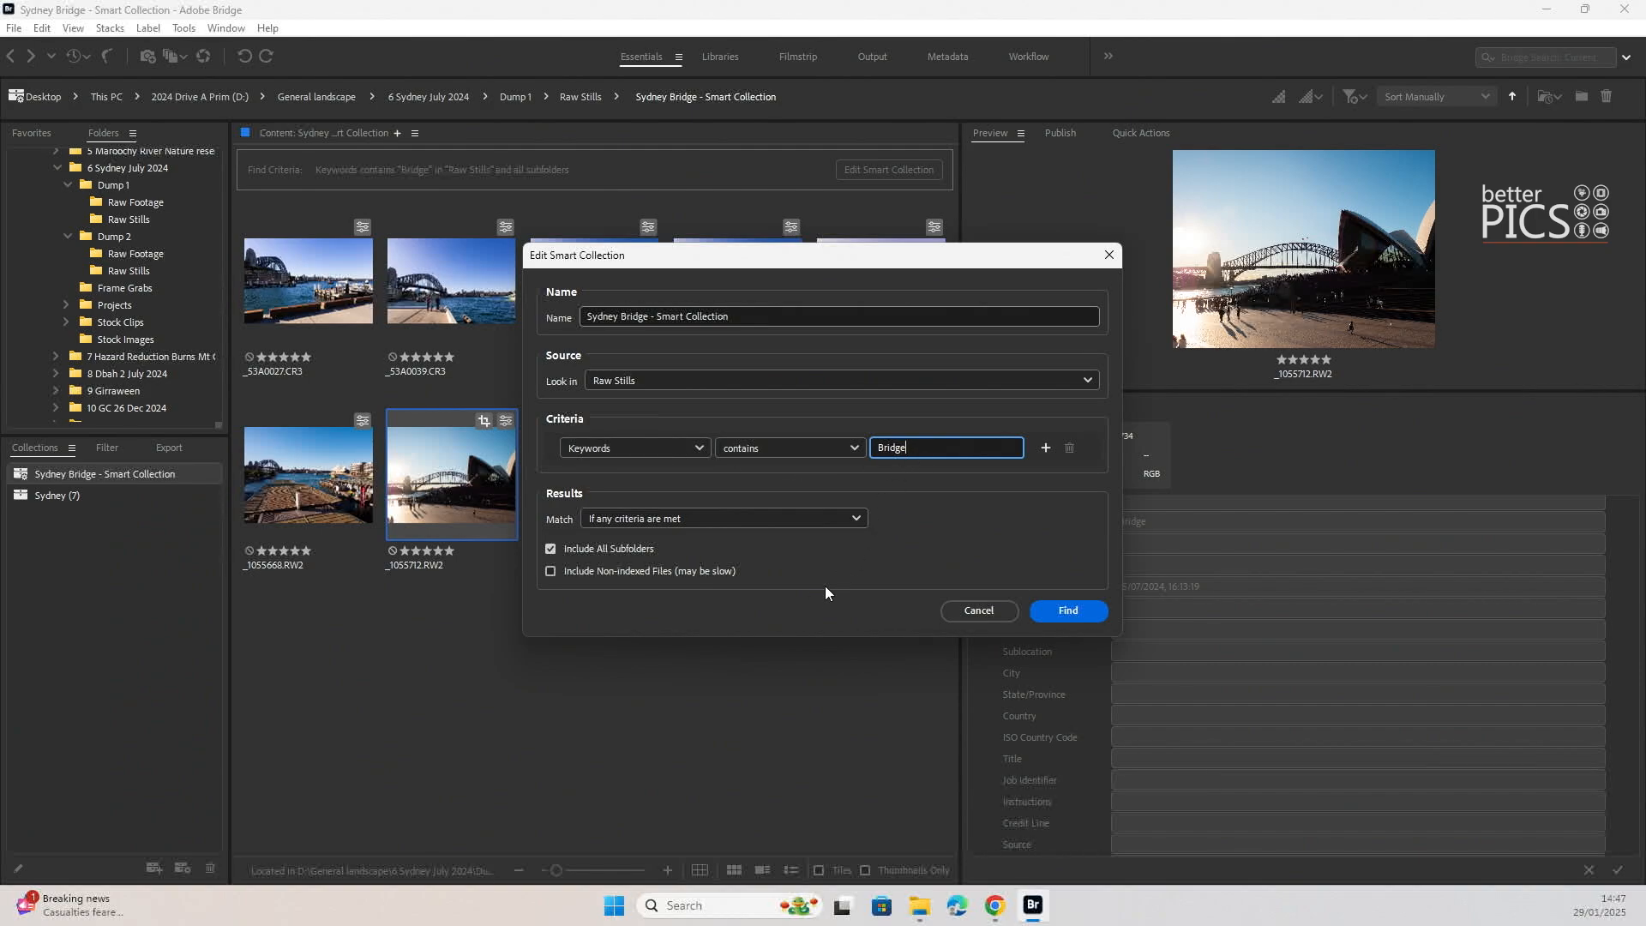
{"action": "left_click", "coordinate": [715, 521]}
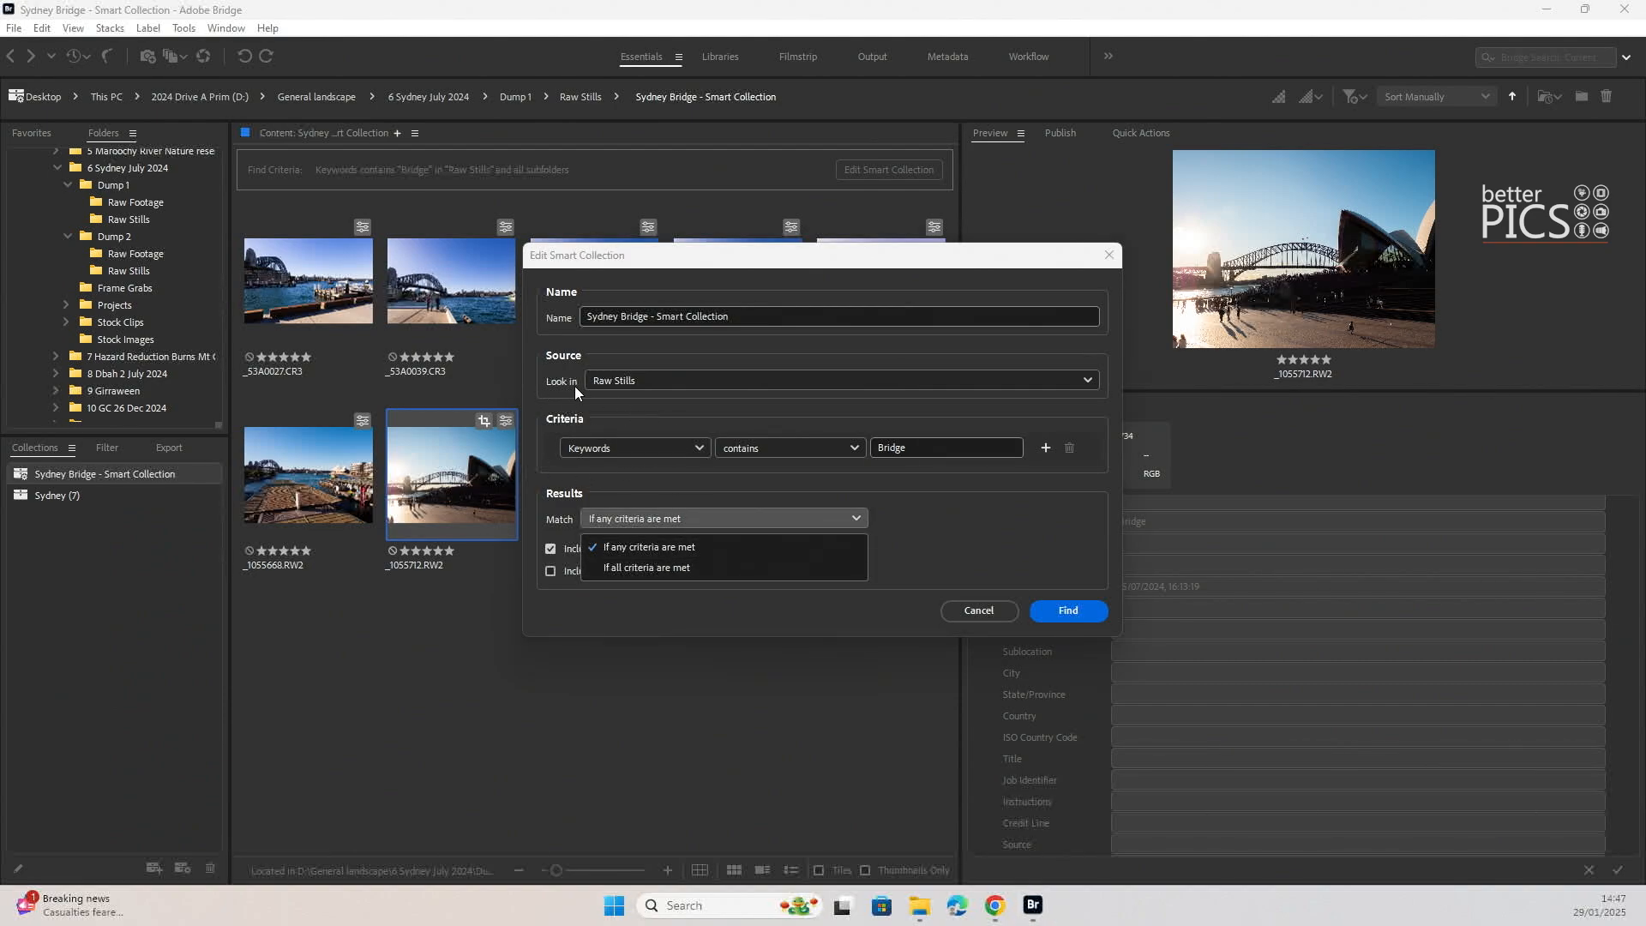
{"action": "left_click", "coordinate": [962, 491]}
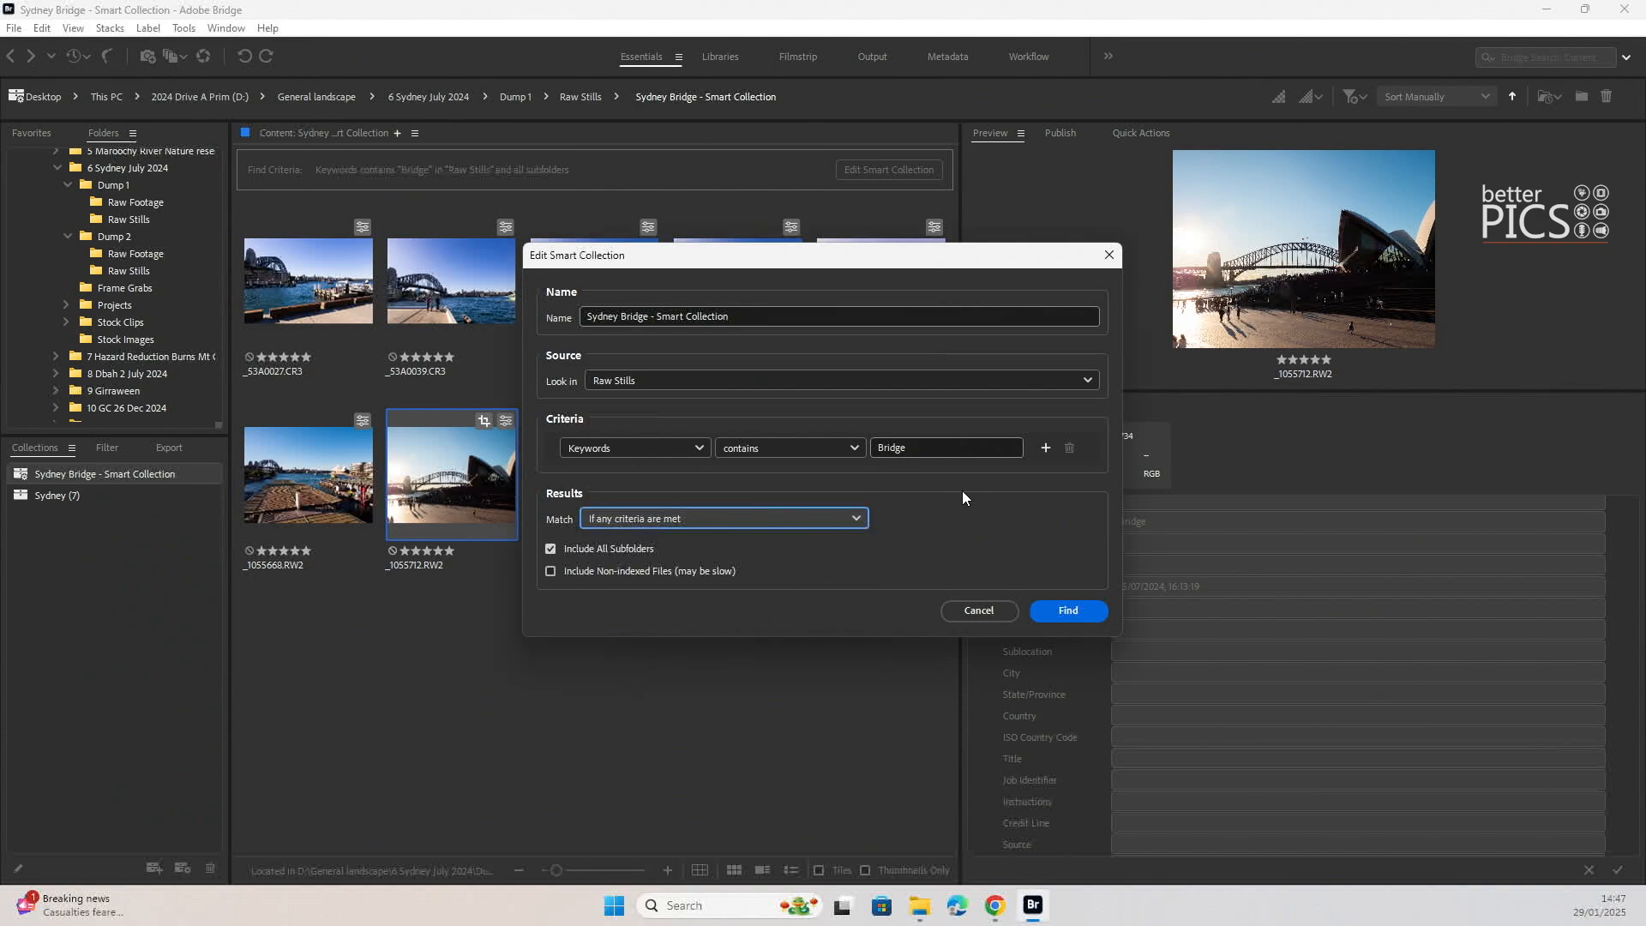
- Add a second criterion row to the smart collection, look at its Filename criterion, and remove the row again
{"action": "left_click", "coordinate": [1051, 450]}
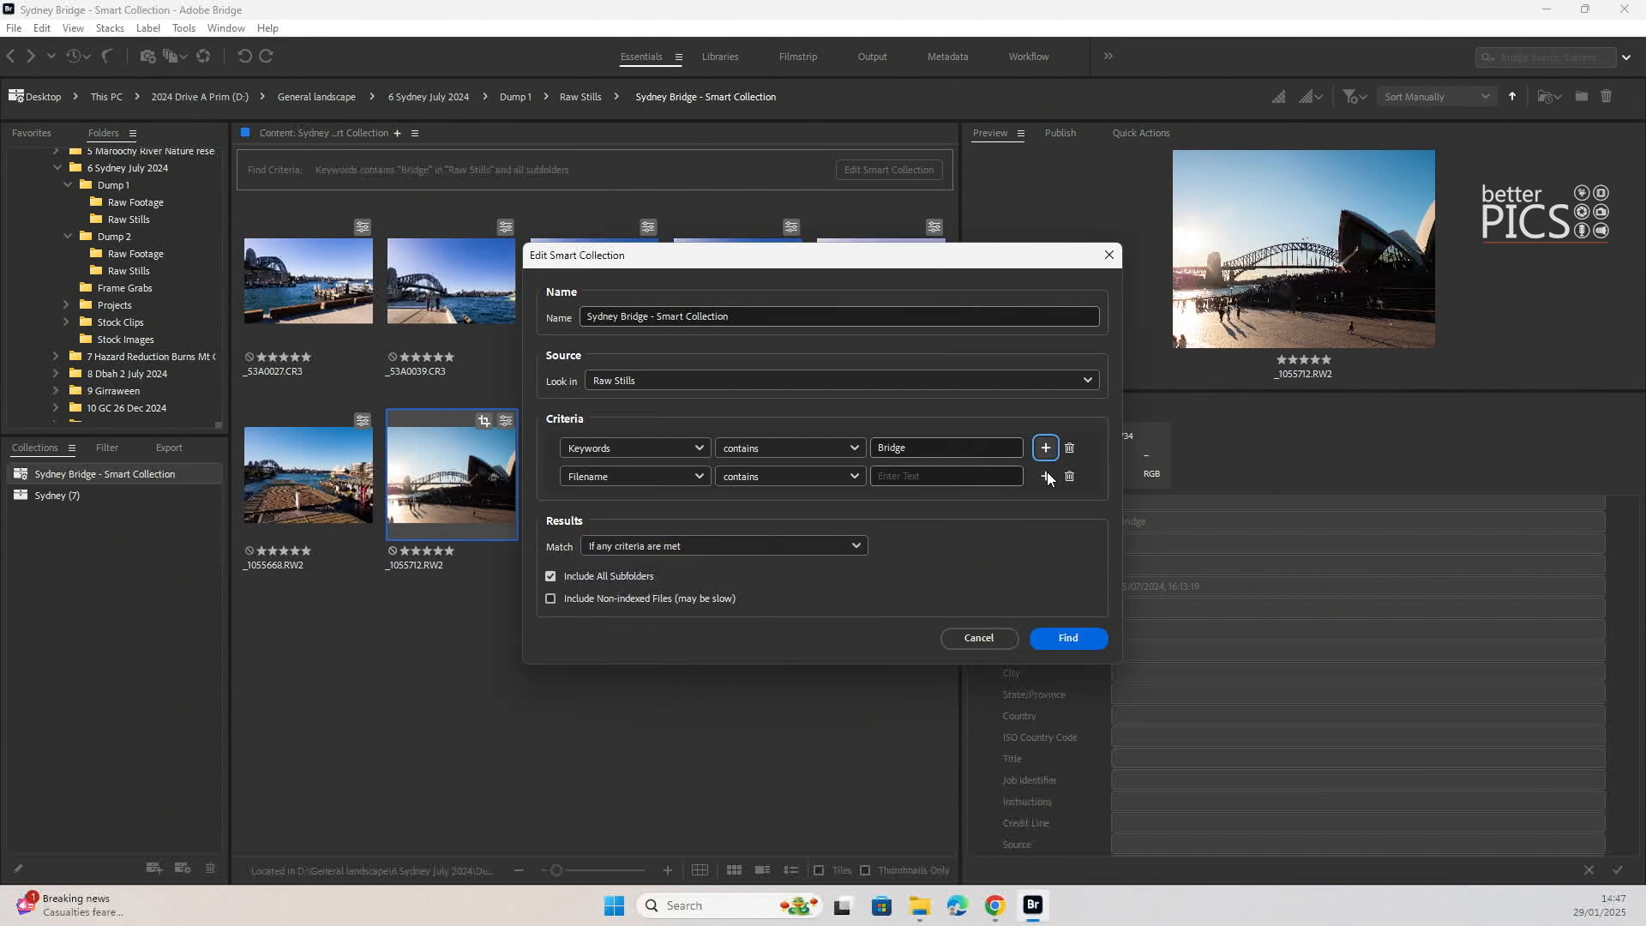
{"action": "left_click", "coordinate": [676, 473]}
{"action": "left_click", "coordinate": [676, 473]}
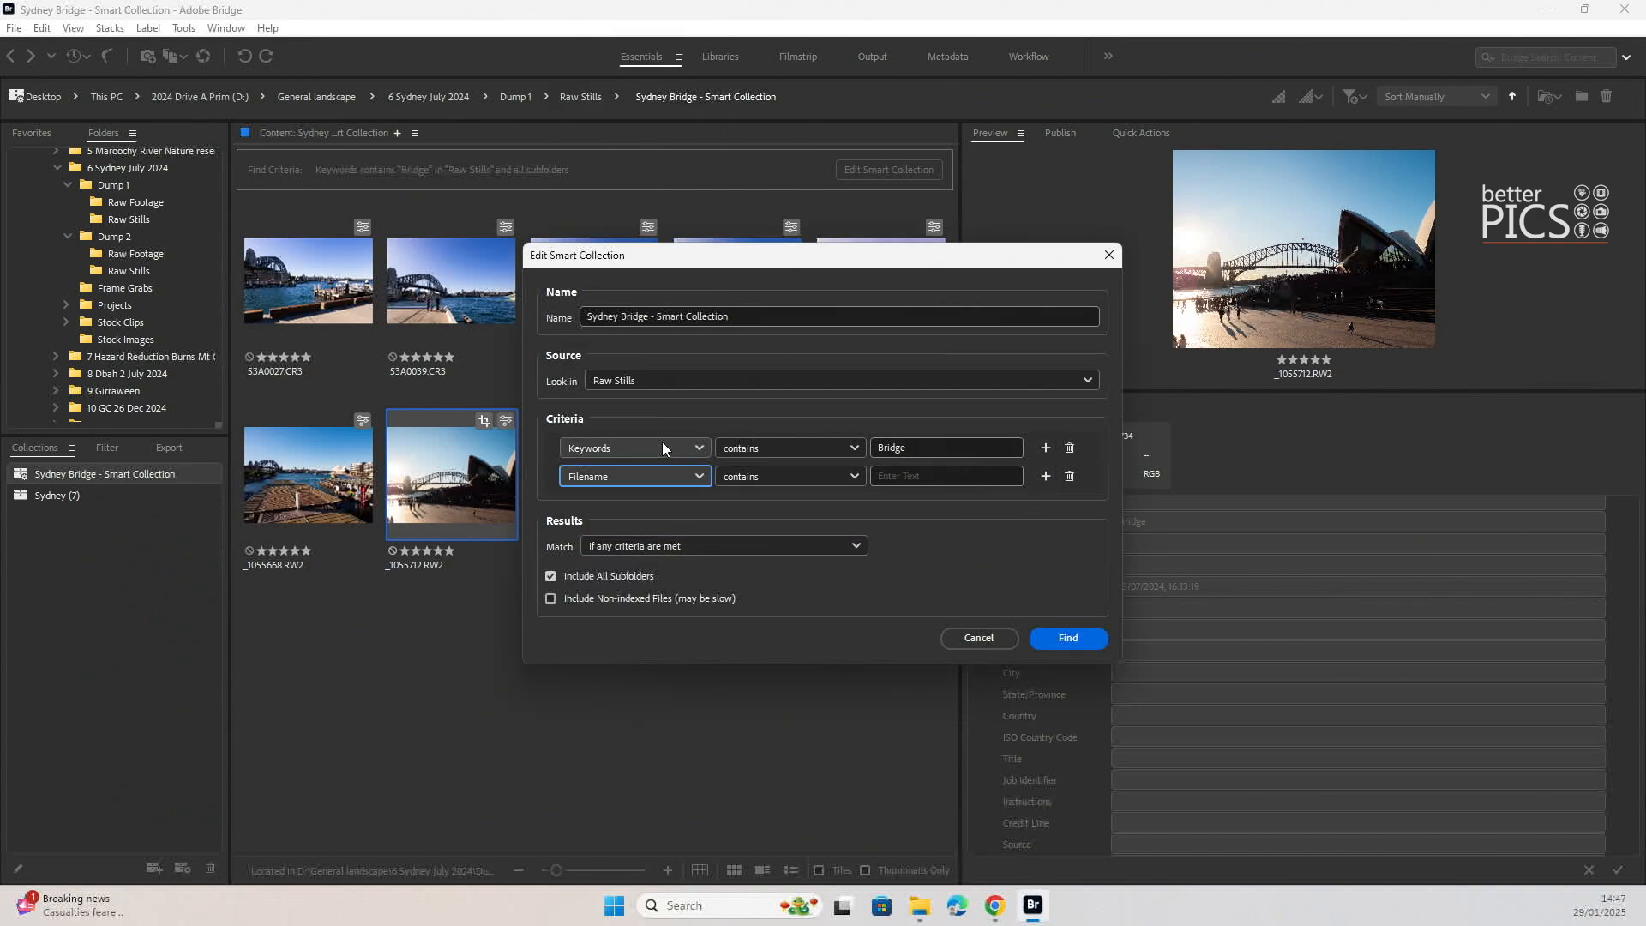
{"action": "left_click", "coordinate": [656, 470]}
{"action": "left_click", "coordinate": [657, 471]}
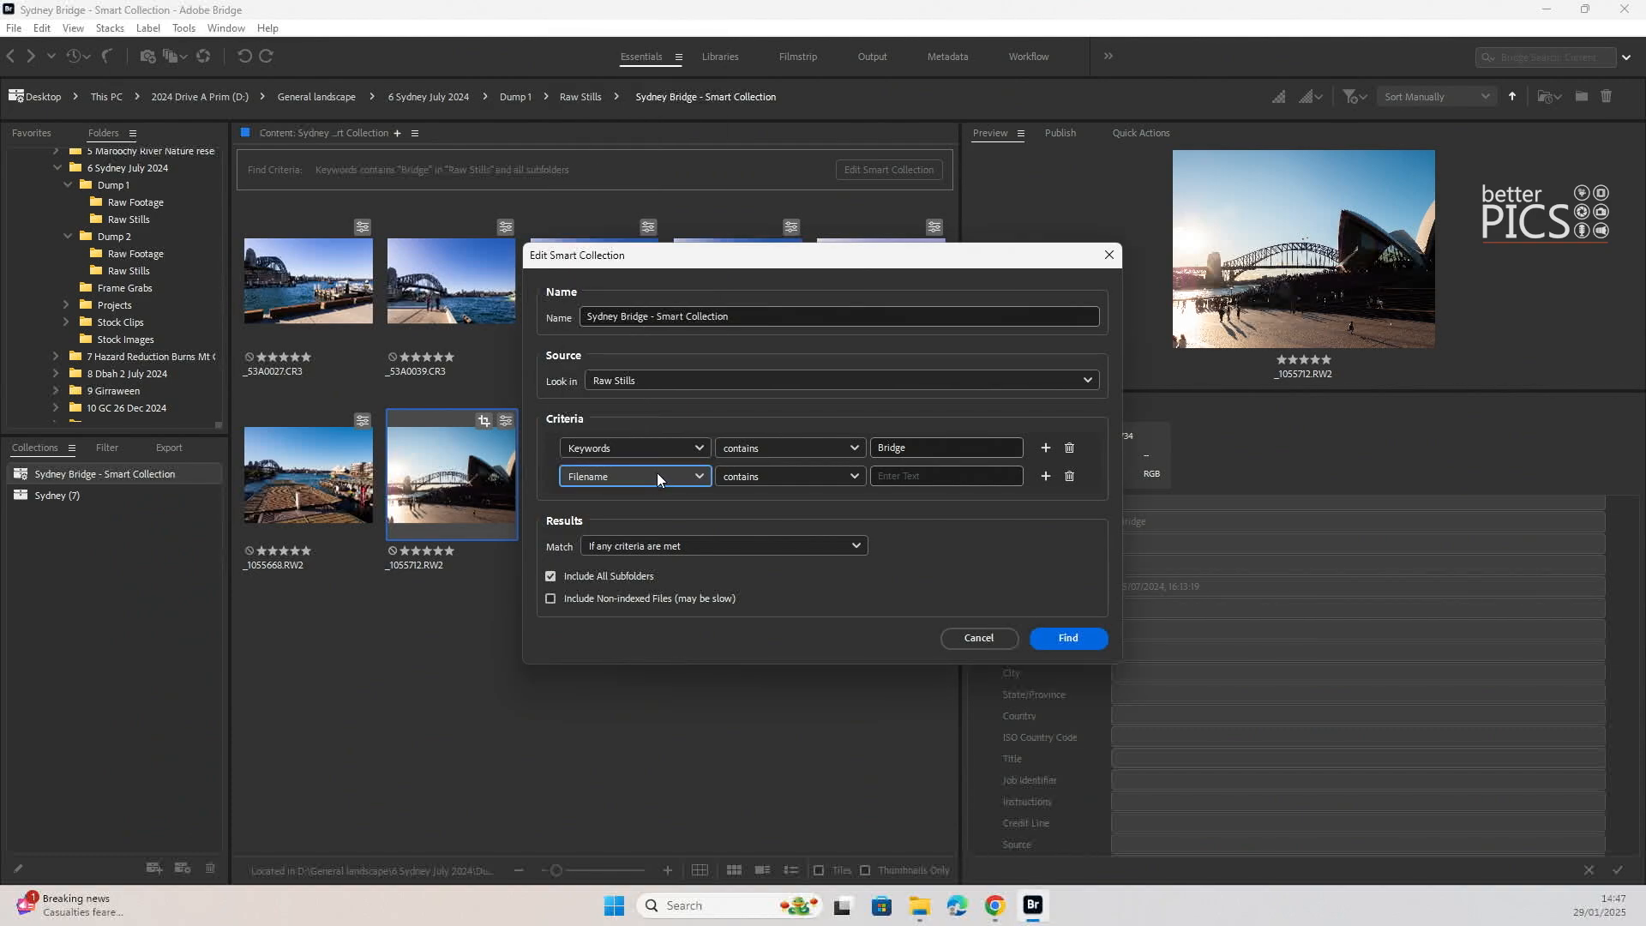
{"action": "left_click", "coordinate": [1071, 477]}
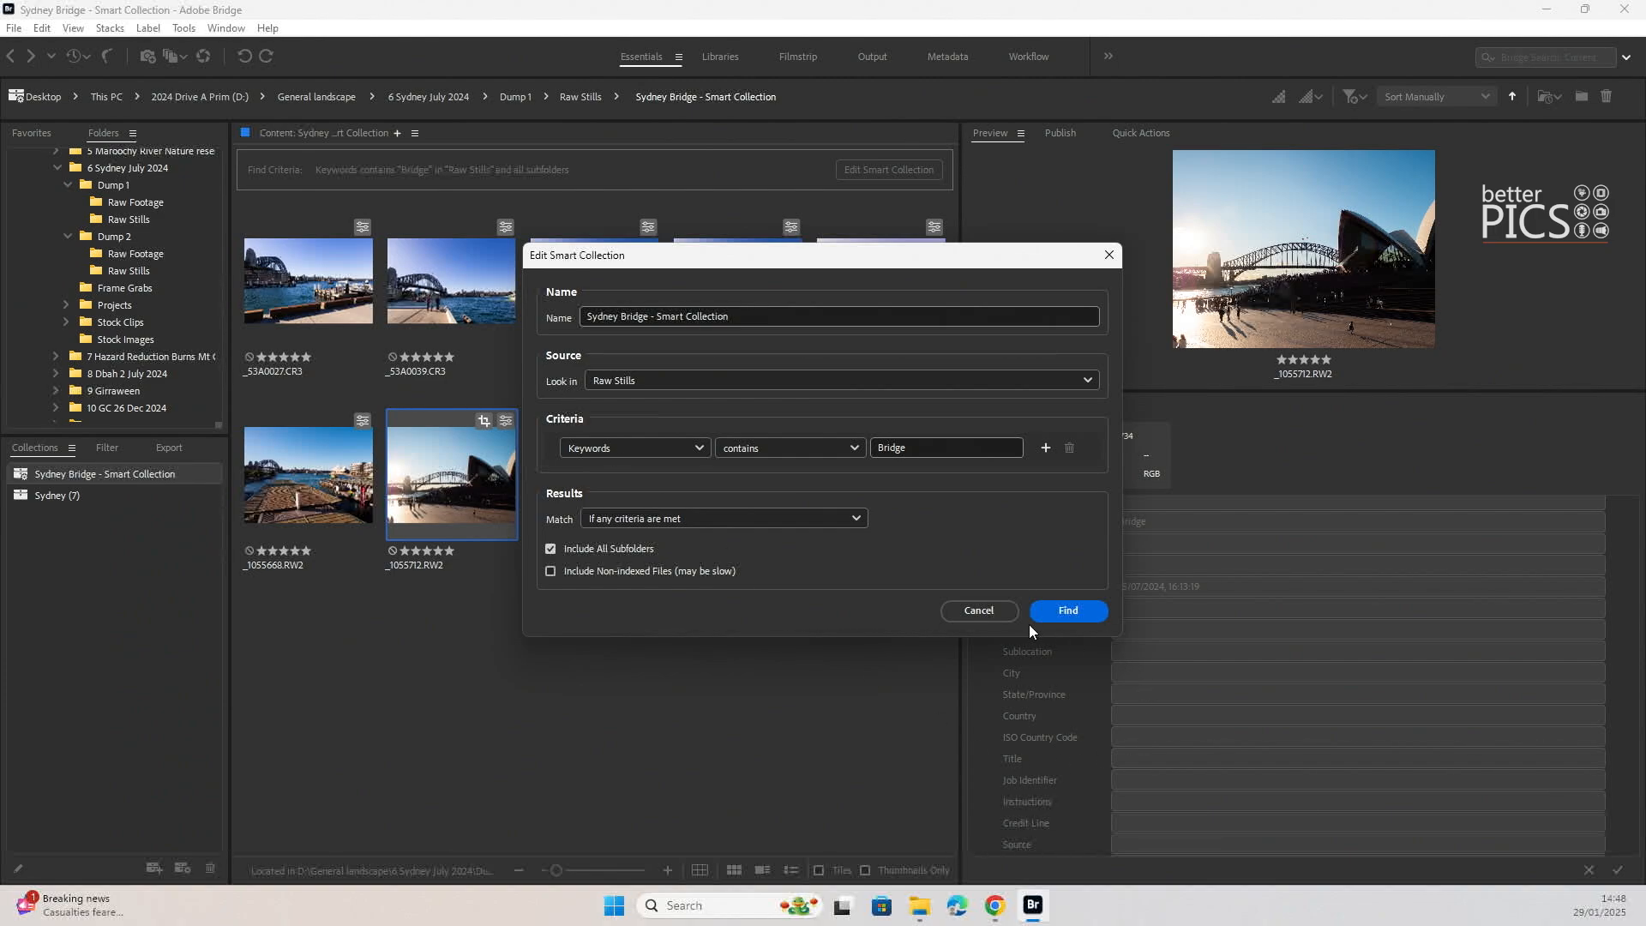
- Rerun the smart collection's search with its existing criterion, and compare the Sydney collection with the smart collection
{"action": "left_click", "coordinate": [1085, 612]}
{"action": "left_click", "coordinate": [51, 496]}
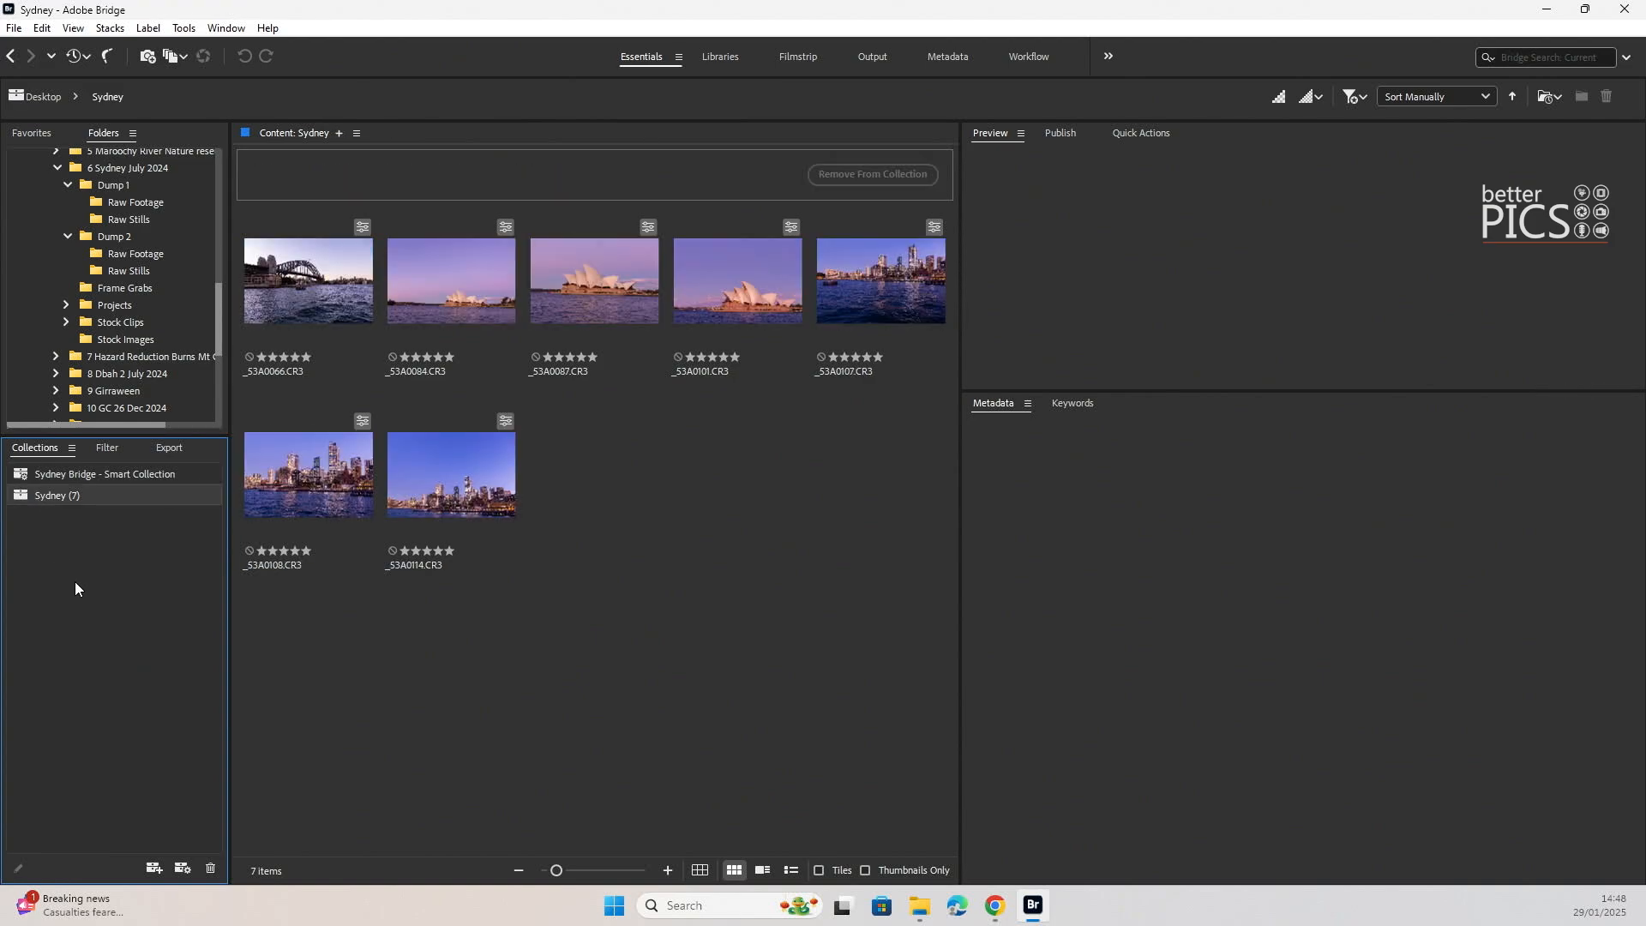
{"action": "left_click", "coordinate": [65, 474]}
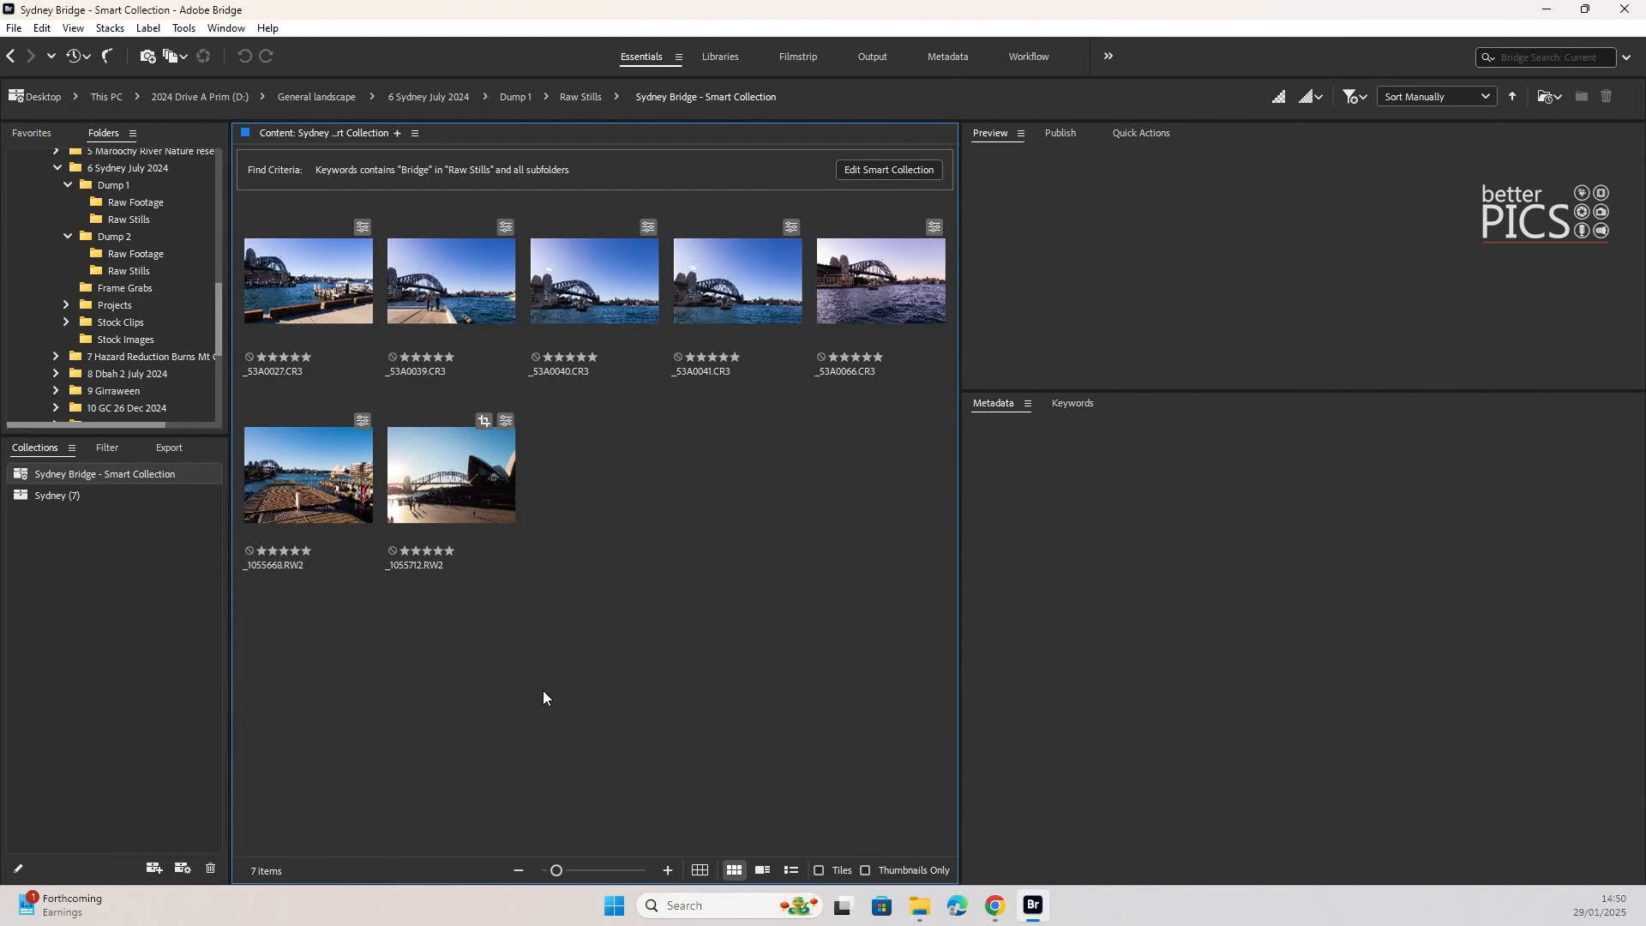
- Delete the Sydney Bridge - Smart Collection from the collections list and confirm the deletion
{"action": "right_click", "coordinate": [72, 470]}
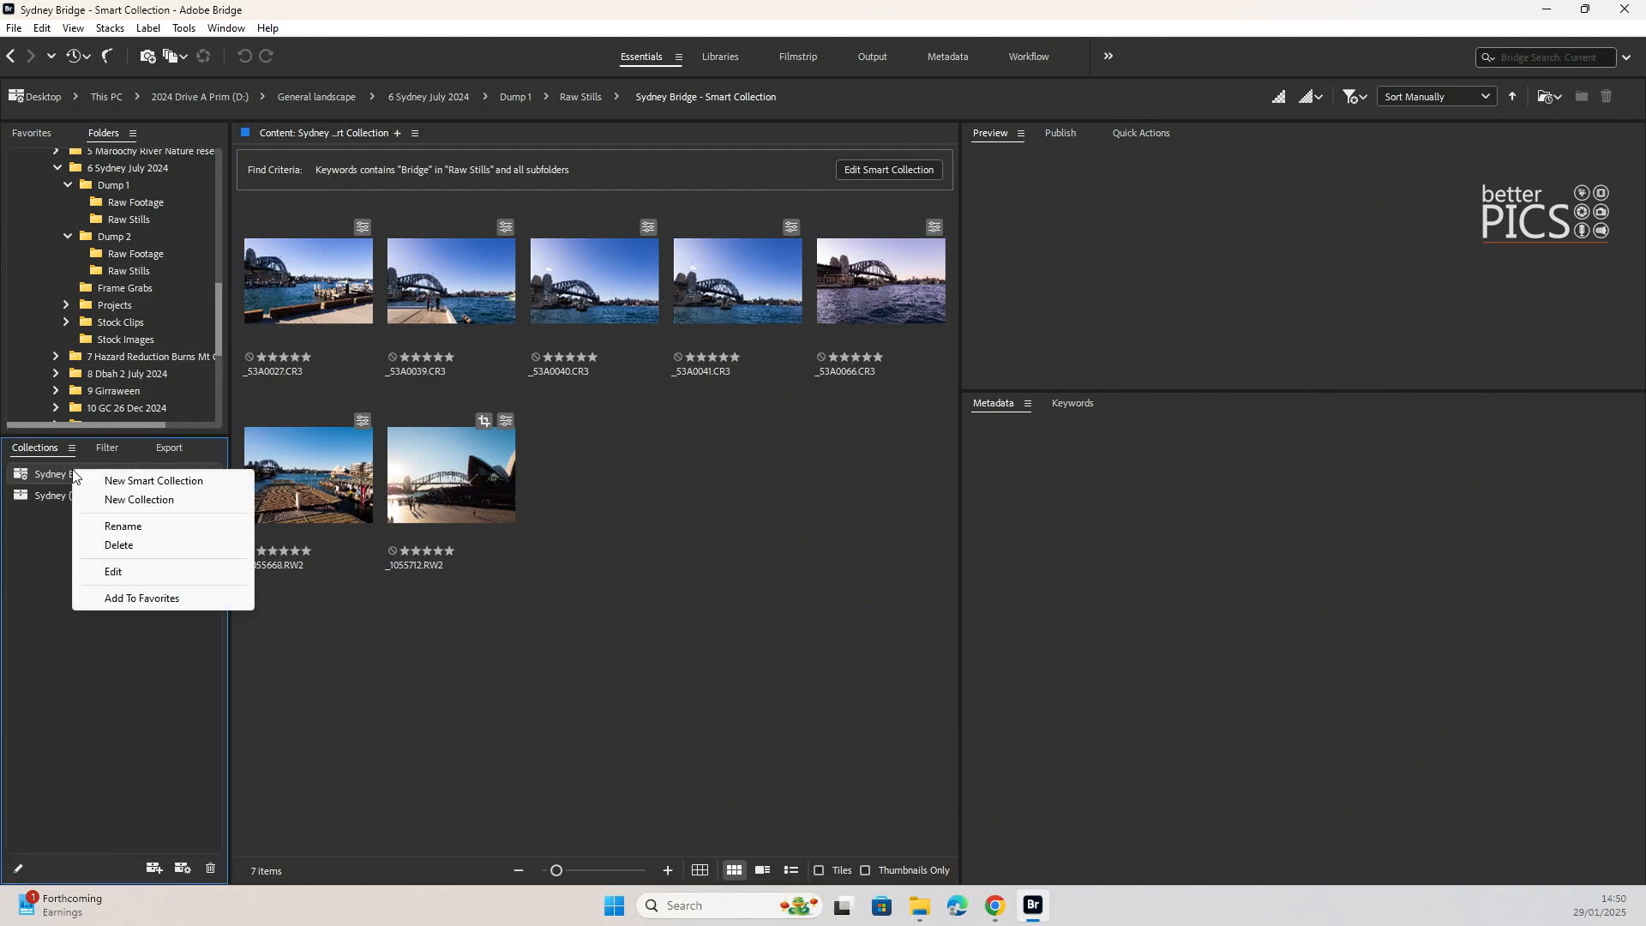
{"action": "left_click", "coordinate": [120, 546]}
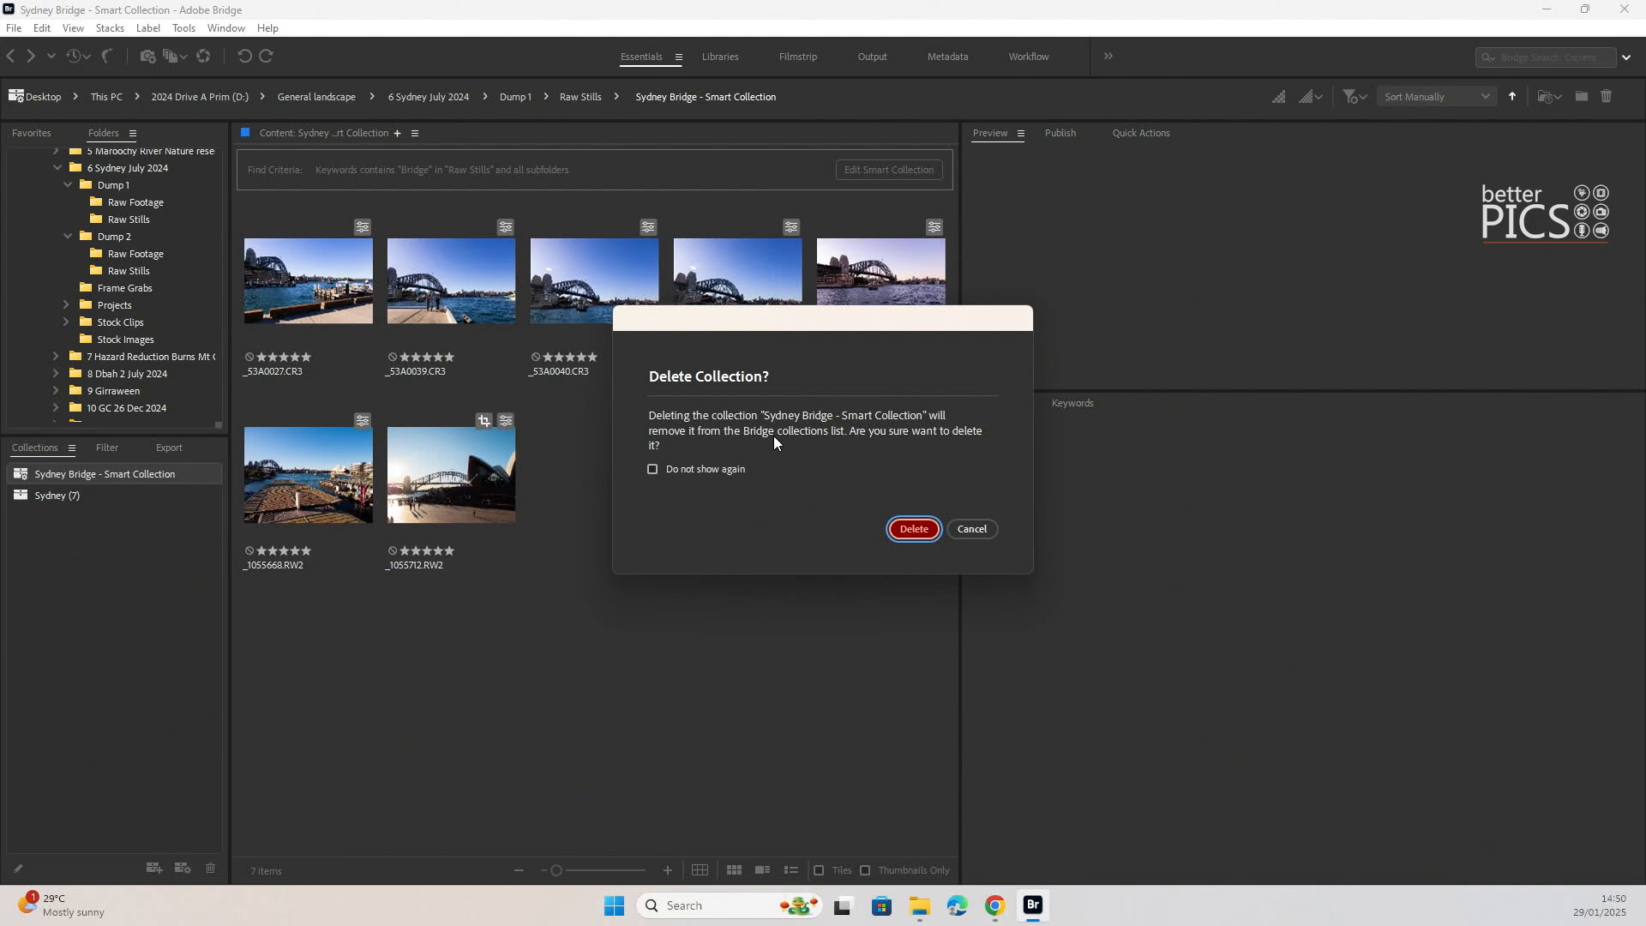
{"action": "left_click", "coordinate": [914, 529]}
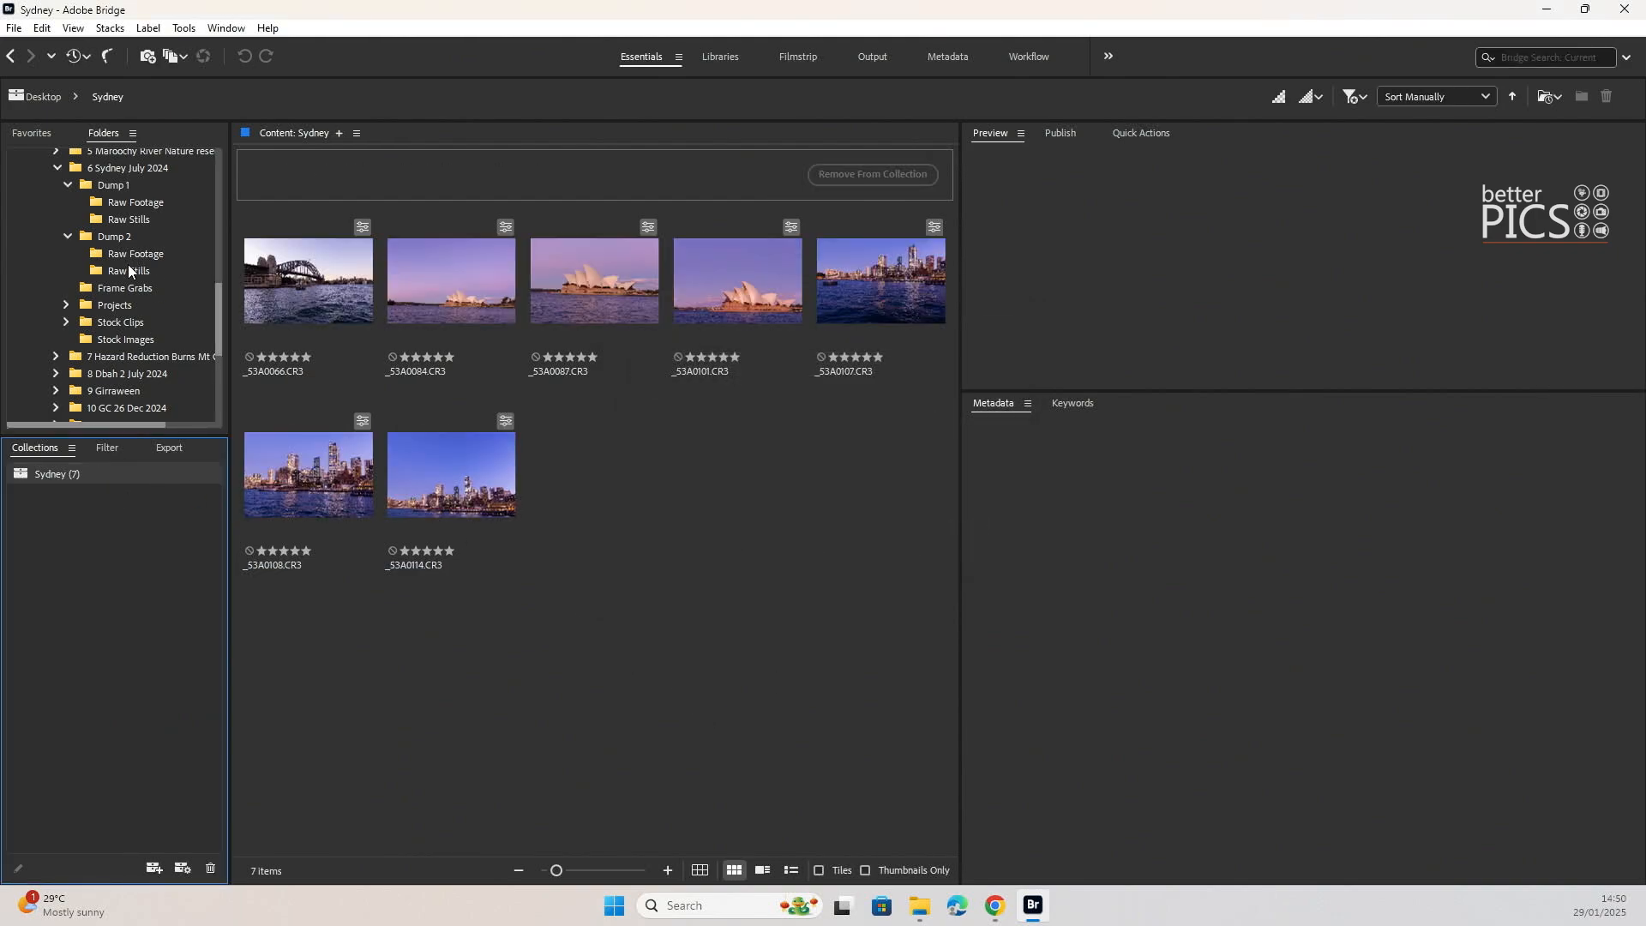
- Open the Raw Stills folder of Dump 1, filter it to five-star photos, and check that the original photos are there
{"action": "left_click", "coordinate": [124, 219]}
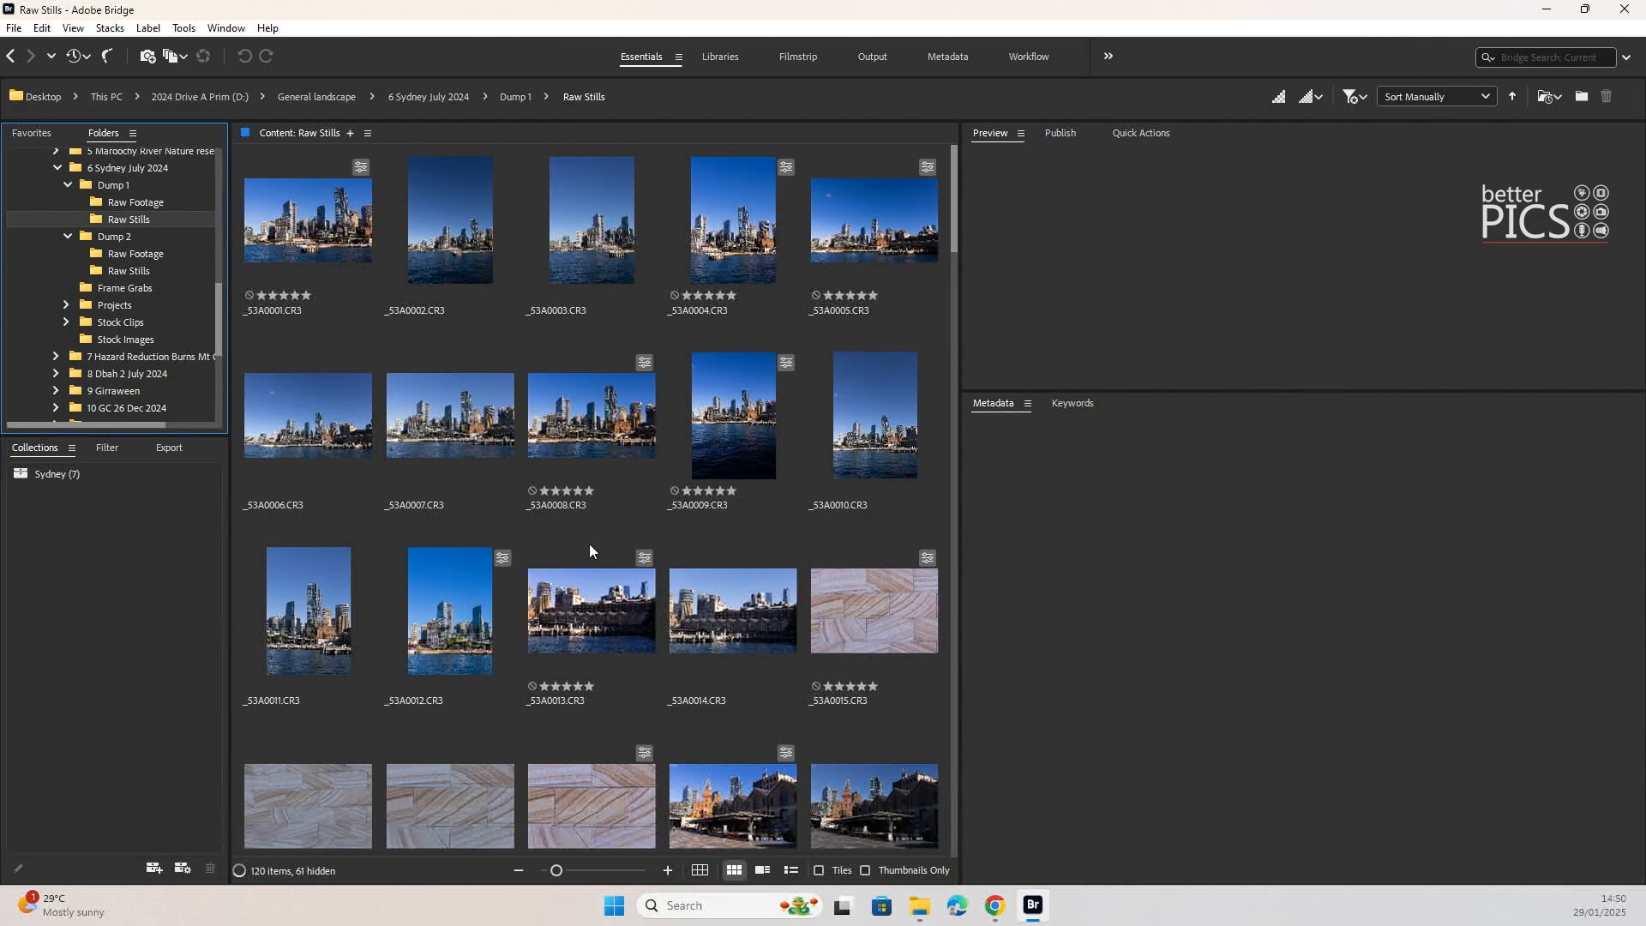
{"action": "left_click", "coordinate": [107, 448]}
{"action": "left_click", "coordinate": [65, 530]}
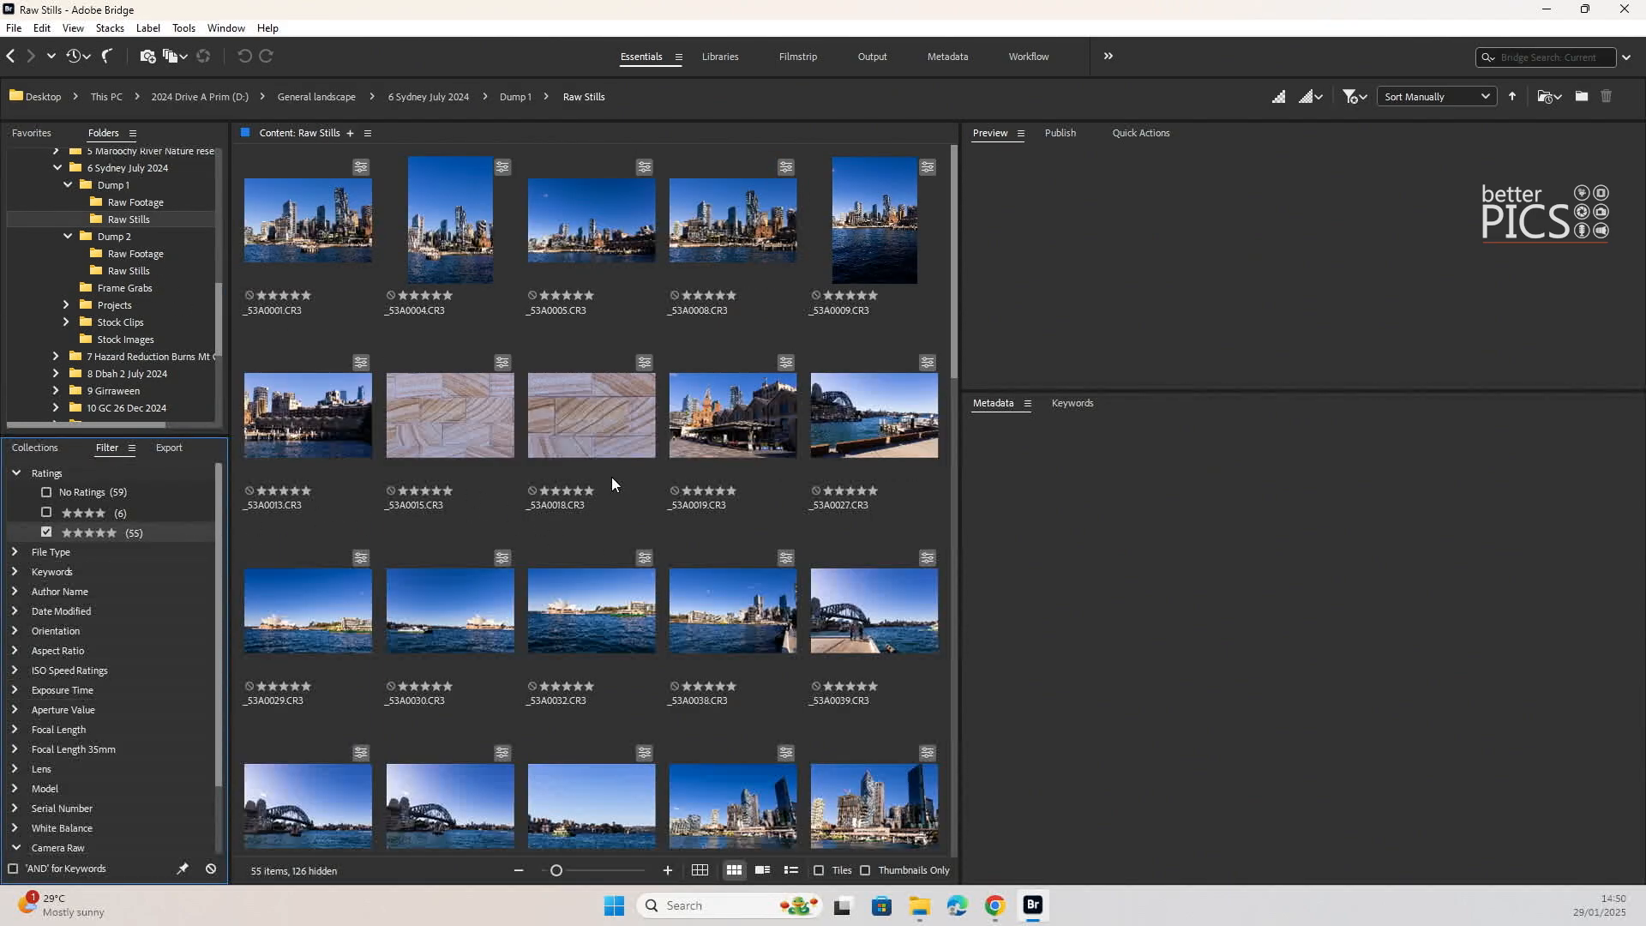
{"action": "scroll", "coordinate": [611, 480], "scroll_direction": "down", "scroll_amount": 5}
{"action": "scroll", "coordinate": [614, 498], "scroll_direction": "down", "scroll_amount": 10}
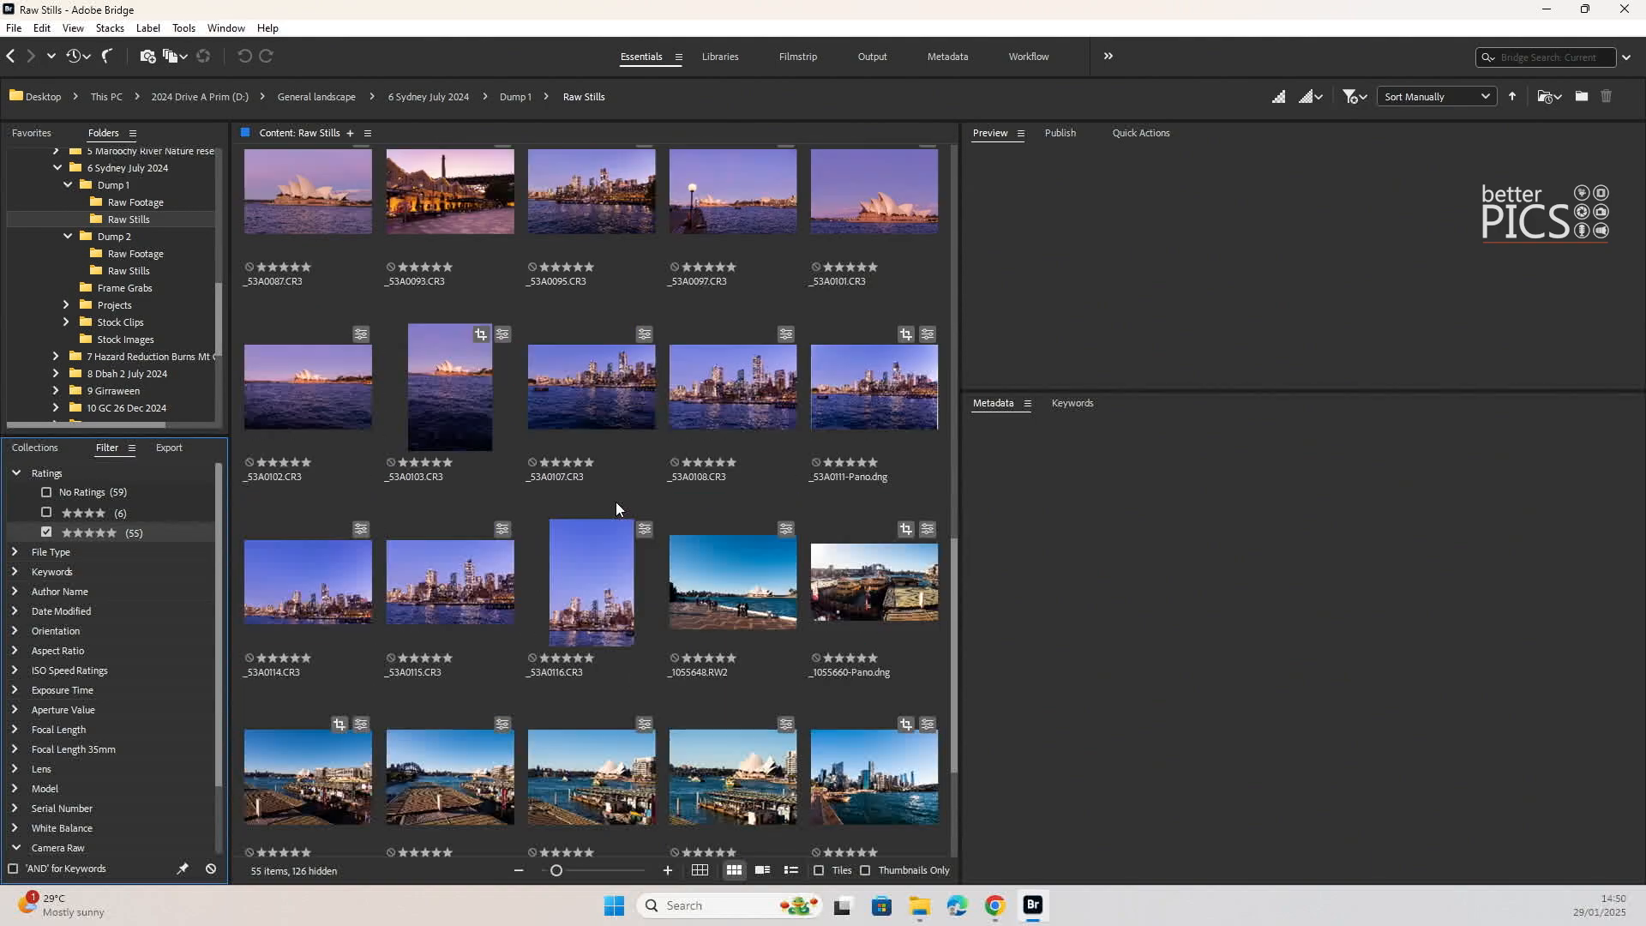
{"action": "scroll", "coordinate": [616, 508], "scroll_direction": "down", "scroll_amount": 3}
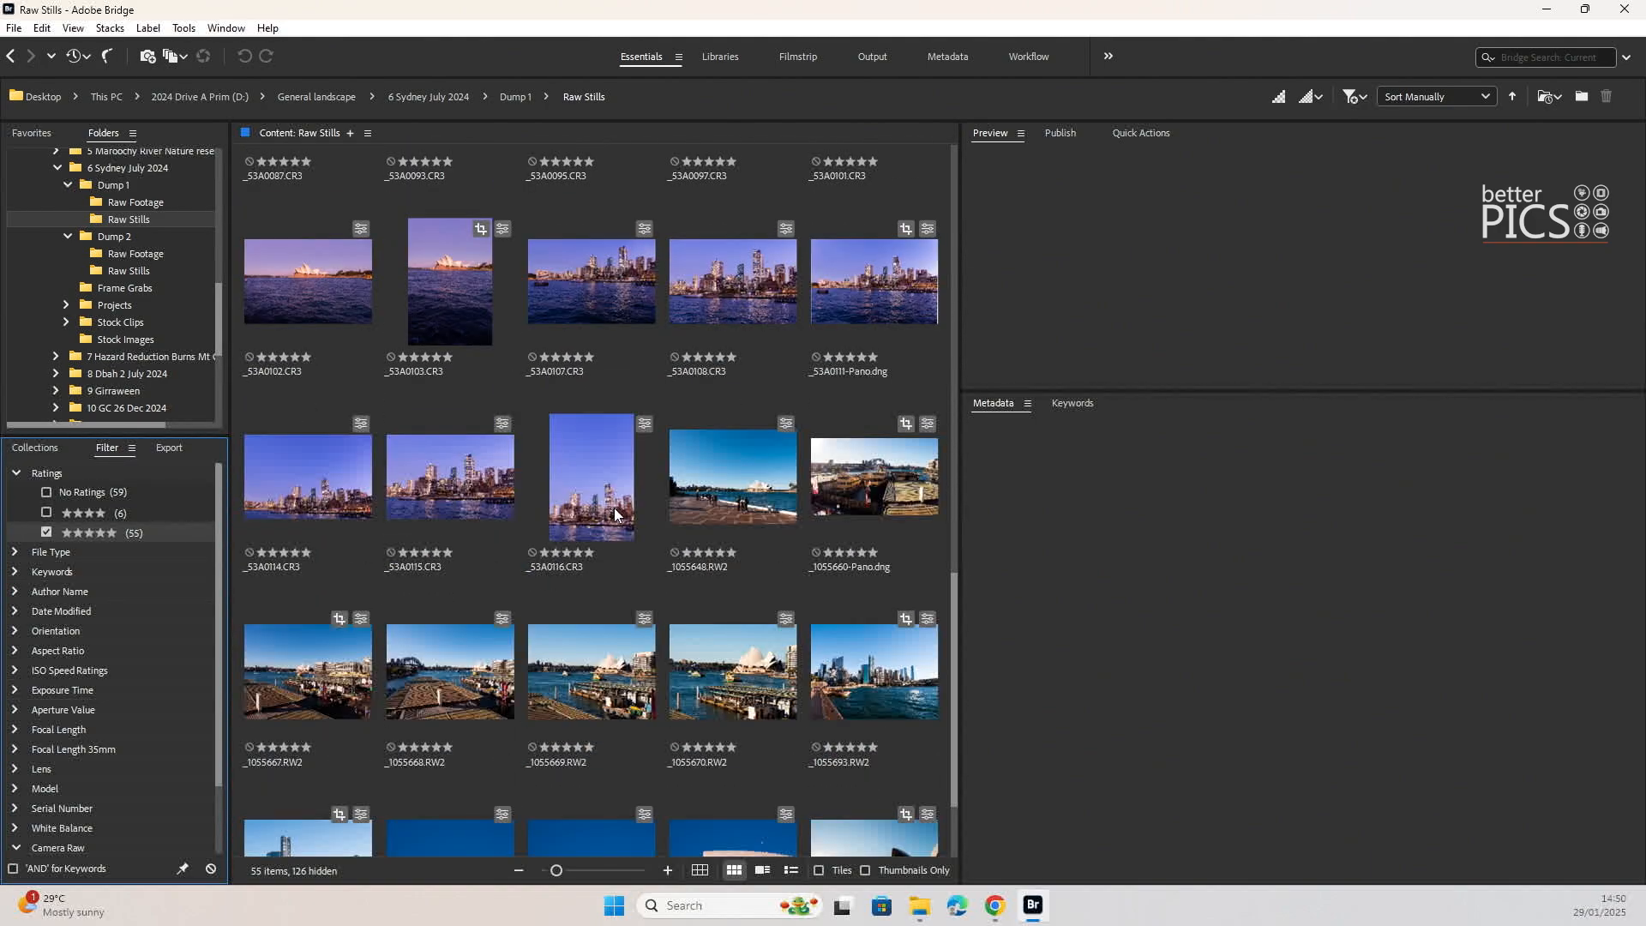
- Open the Sydney collection and examine the commands available for it, without applying any
{"action": "left_click", "coordinate": [35, 448]}
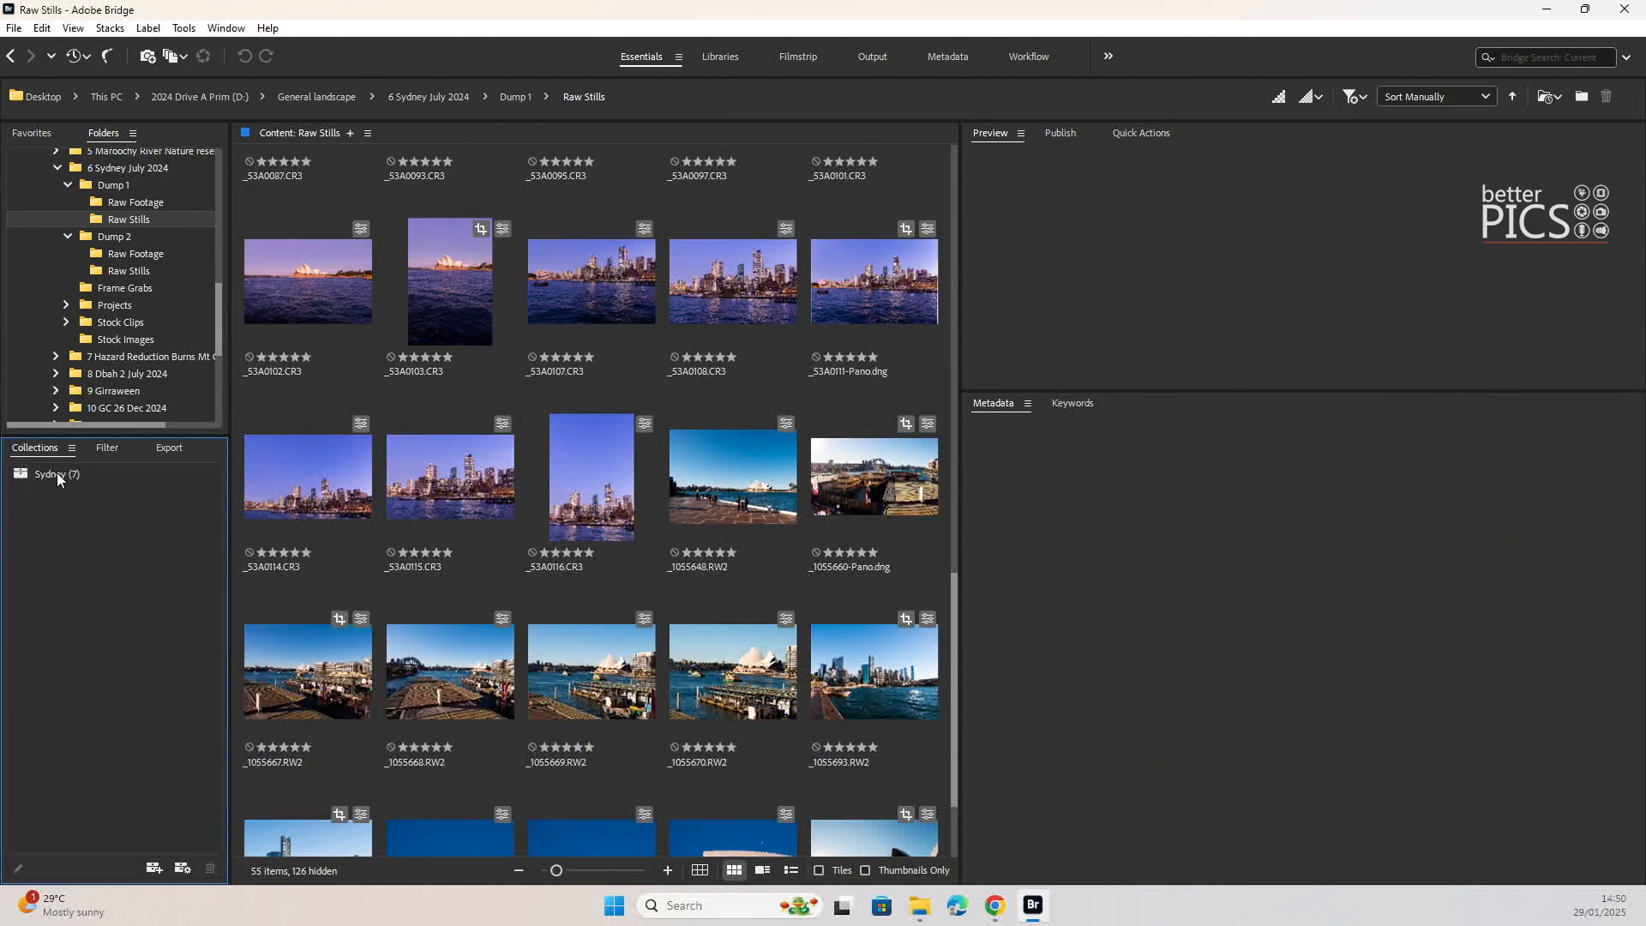
{"action": "left_click", "coordinate": [57, 474]}
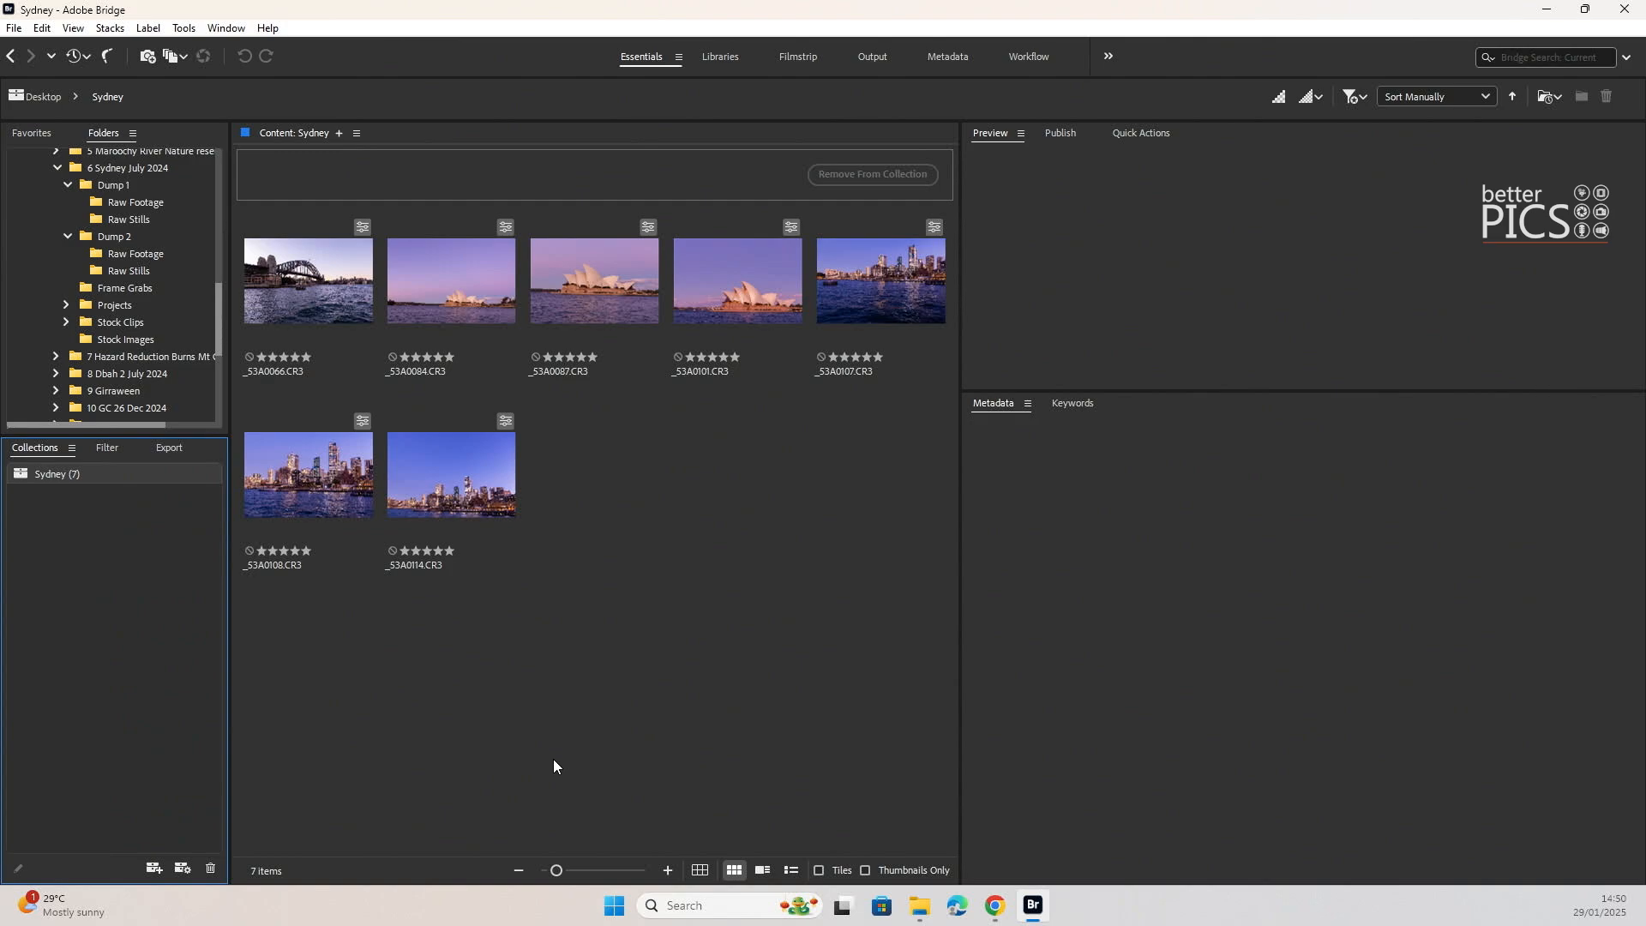
{"action": "right_click", "coordinate": [30, 473]}
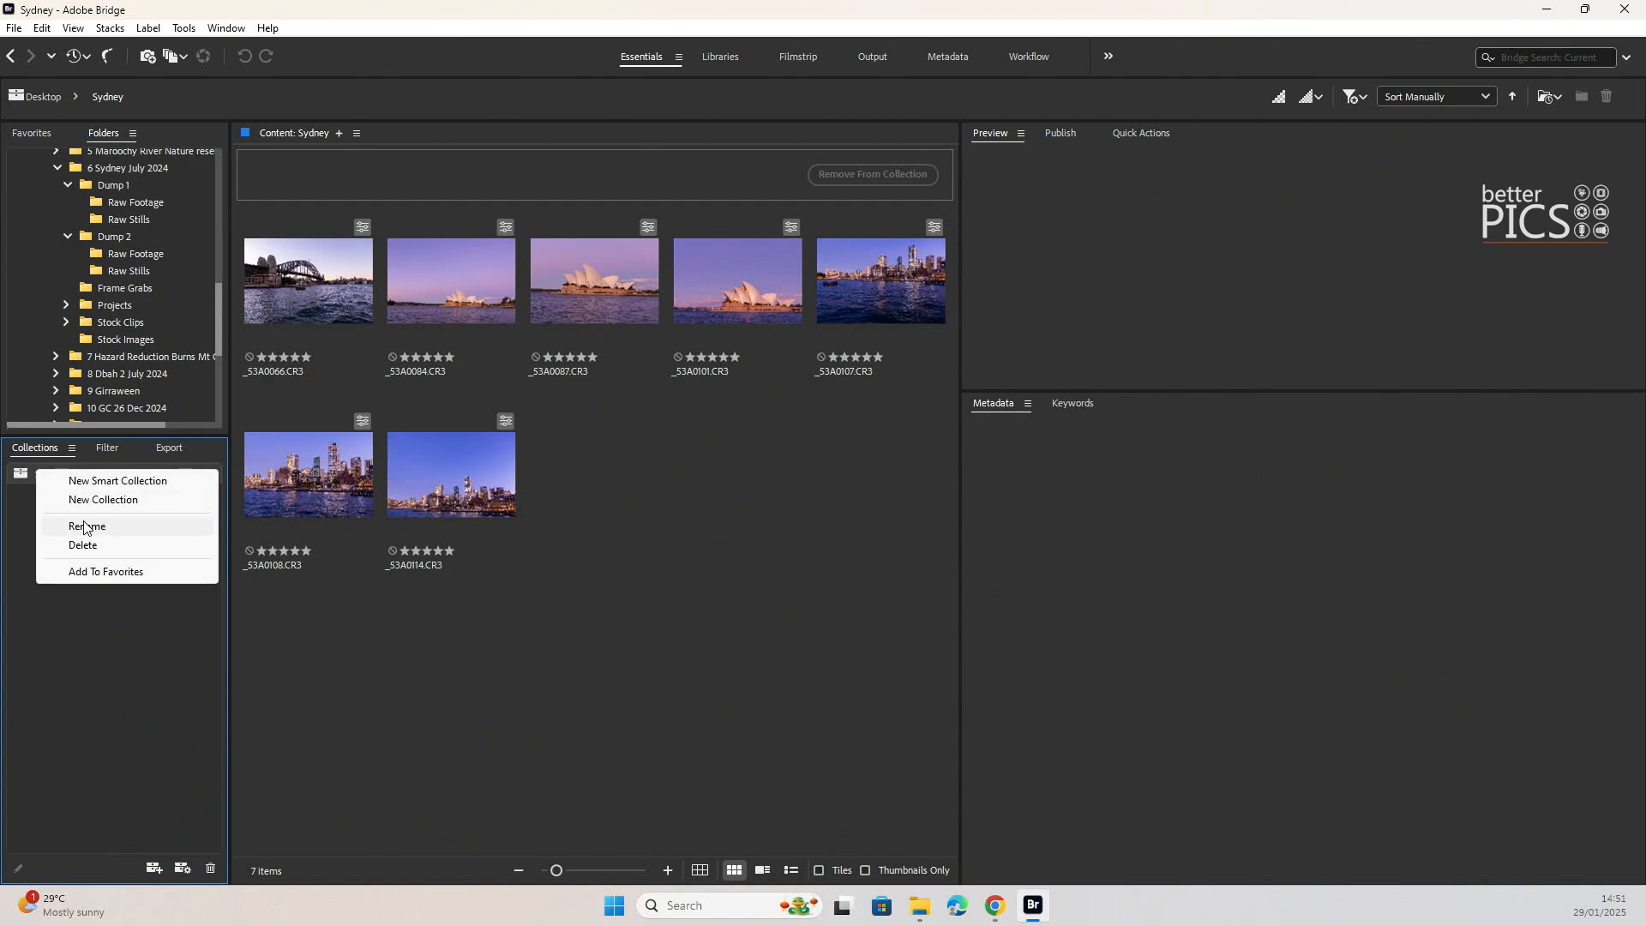
{"action": "left_click", "coordinate": [120, 671]}
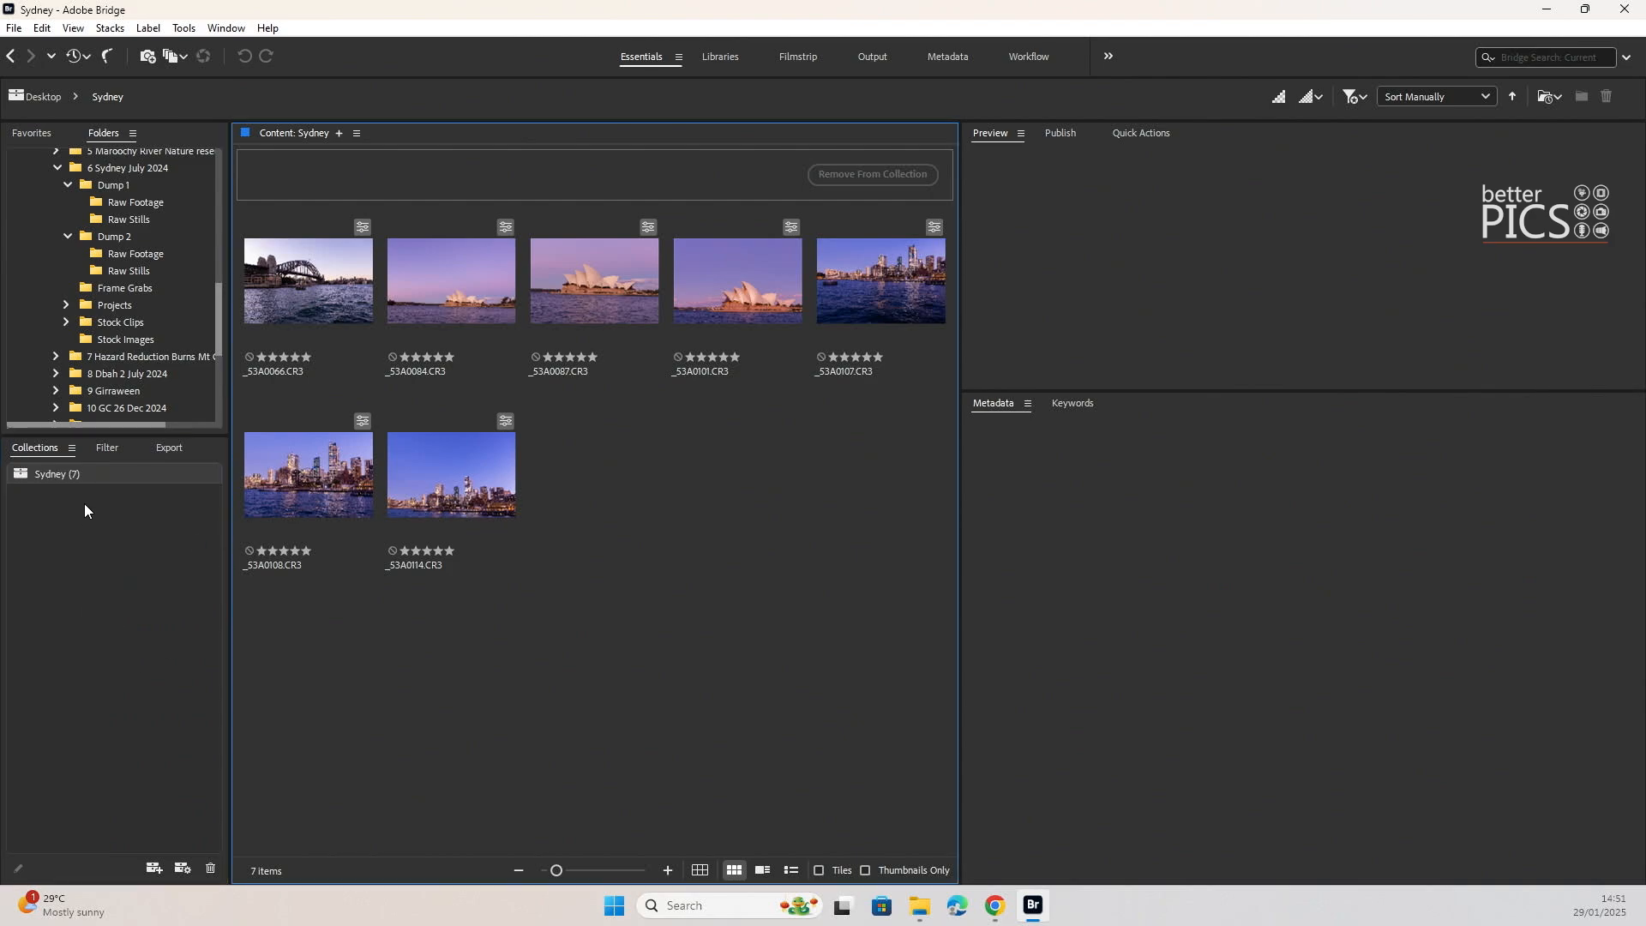
- Reveal photo _53A0114.CR3 from the Sydney collection in its original folder within Bridge
{"action": "left_click", "coordinate": [470, 499]}
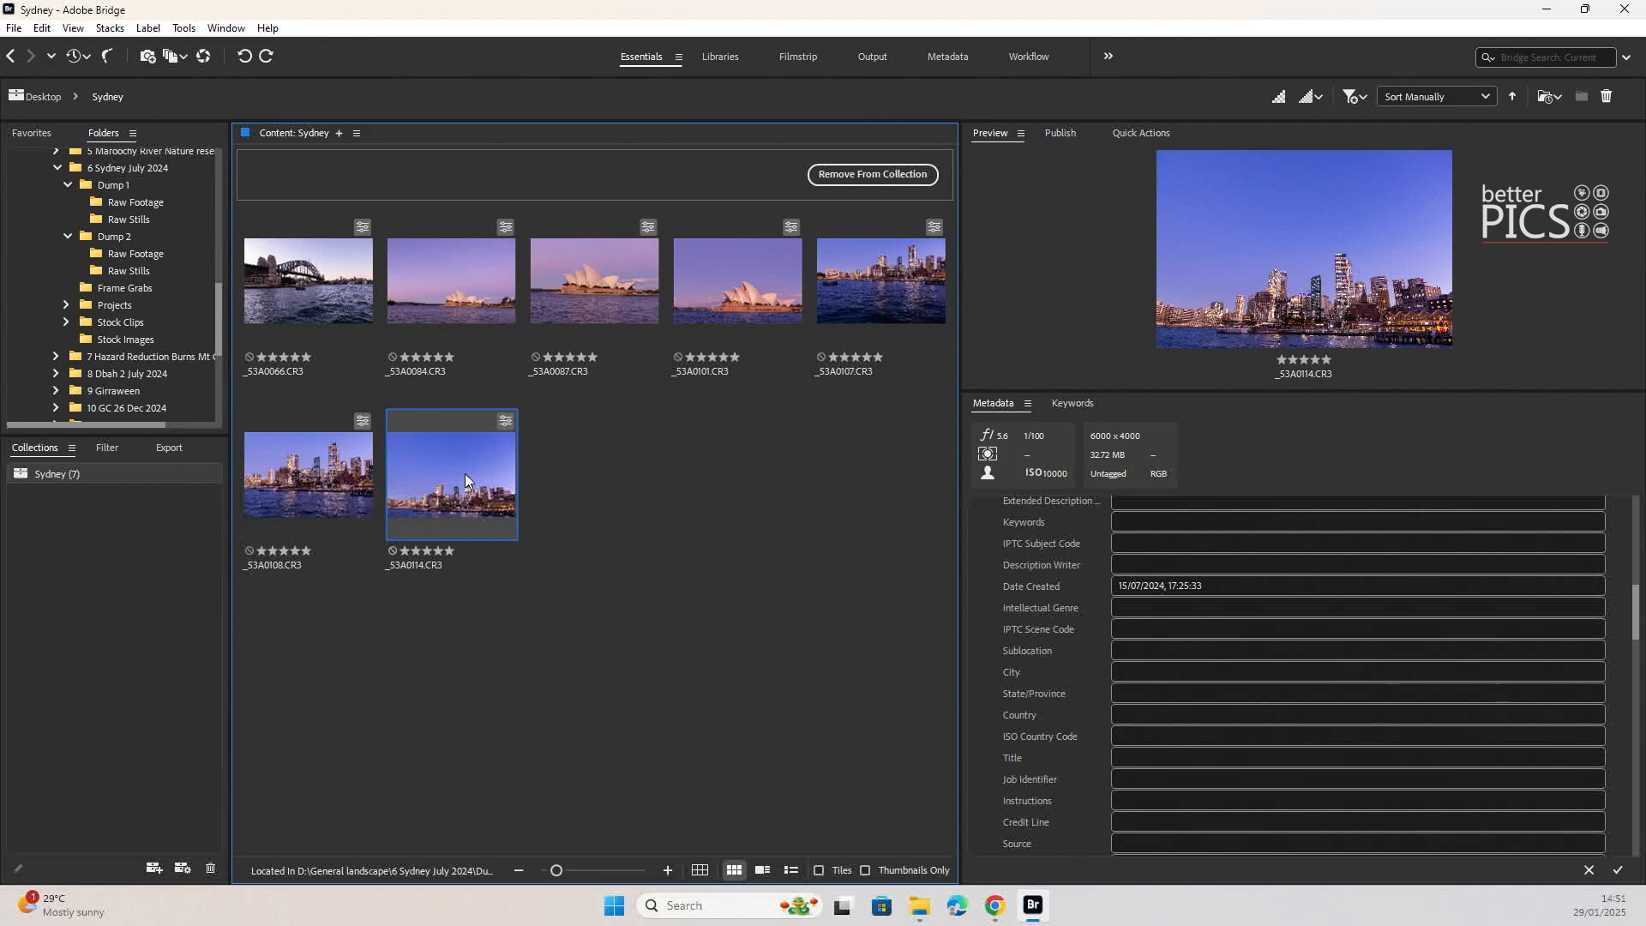
{"action": "right_click", "coordinate": [466, 476]}
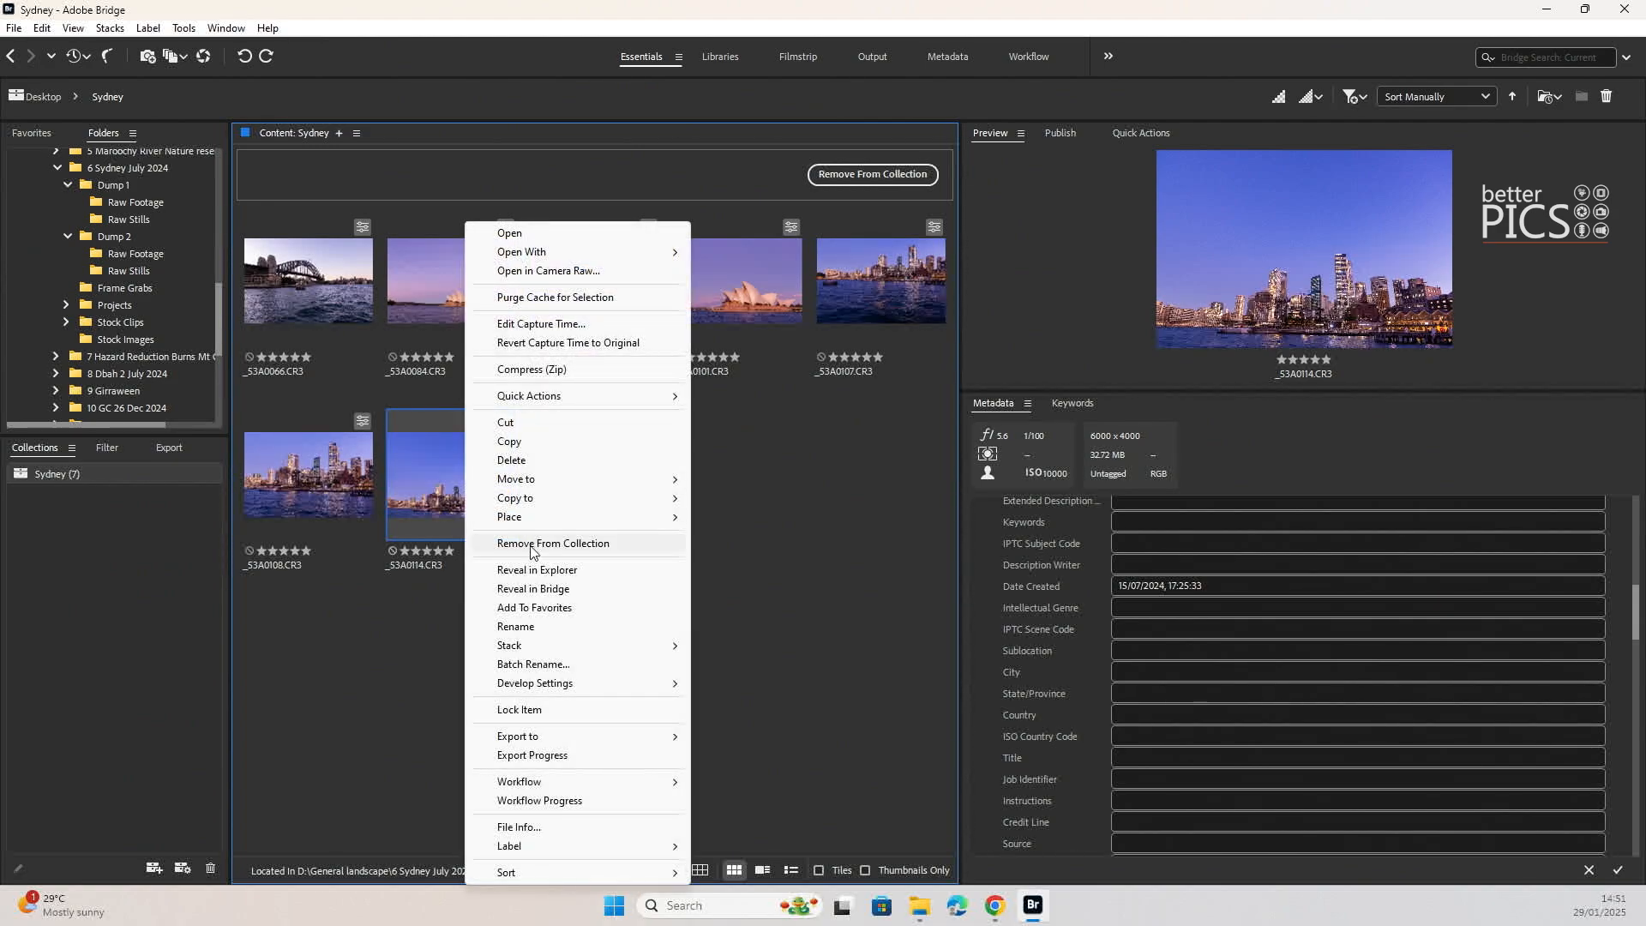
{"action": "left_click", "coordinate": [542, 591]}
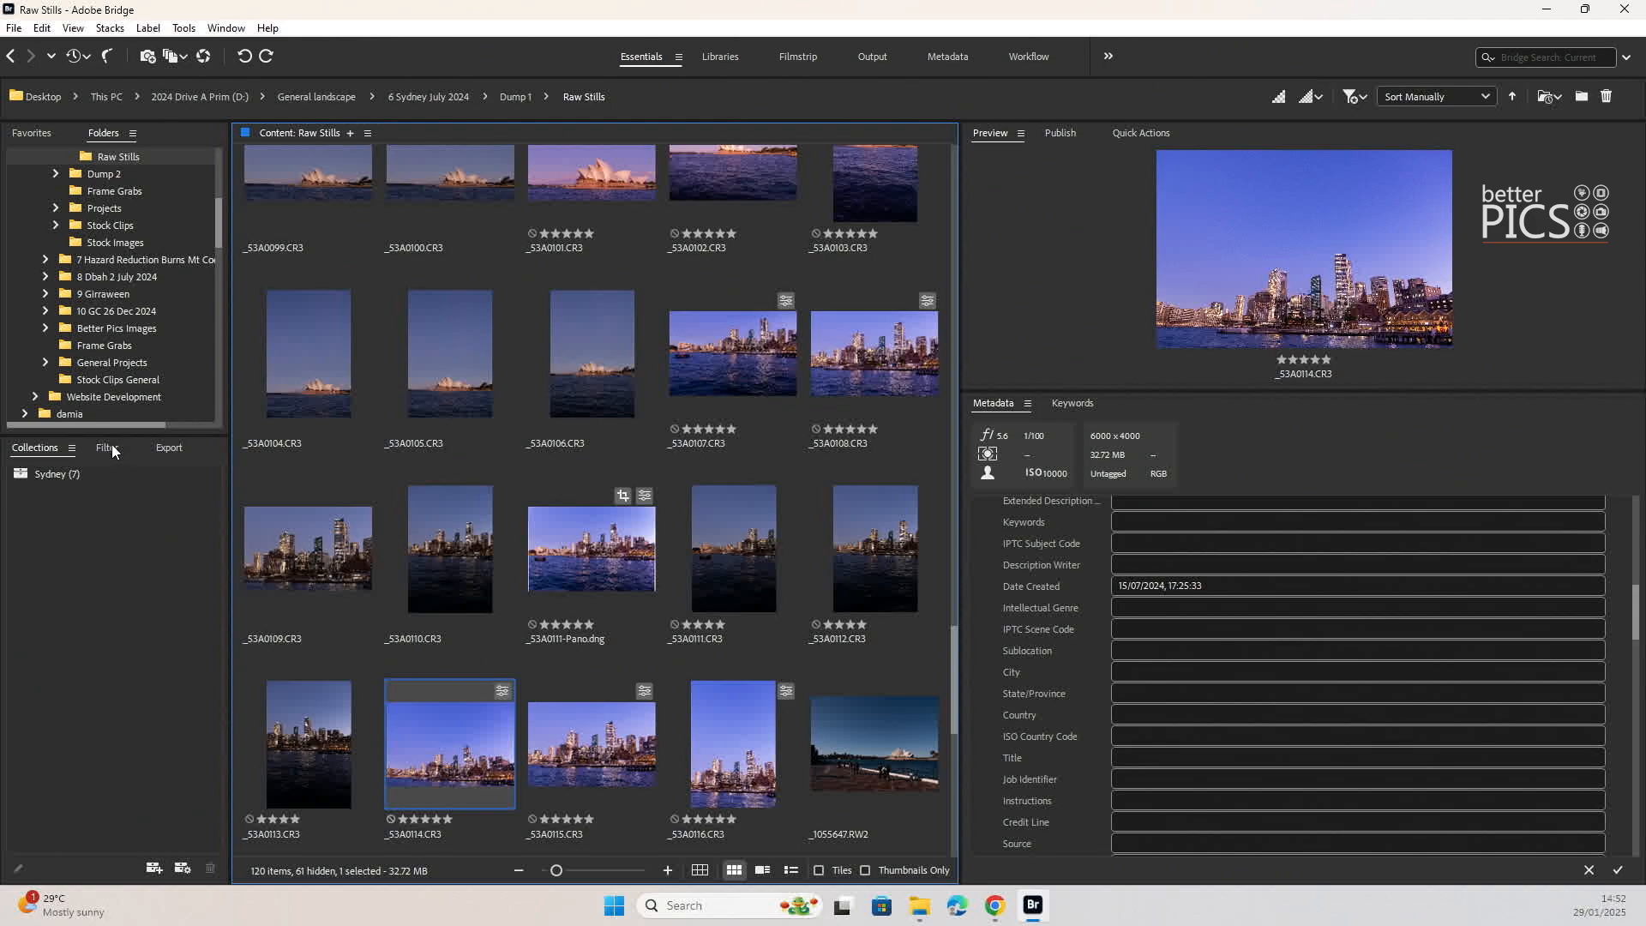
- Remove the three Opera House photos, _53A0084.CR3, _53A0087.CR3 and _53A0101.CR3, from the Sydney collection
{"action": "left_click", "coordinate": [44, 473]}
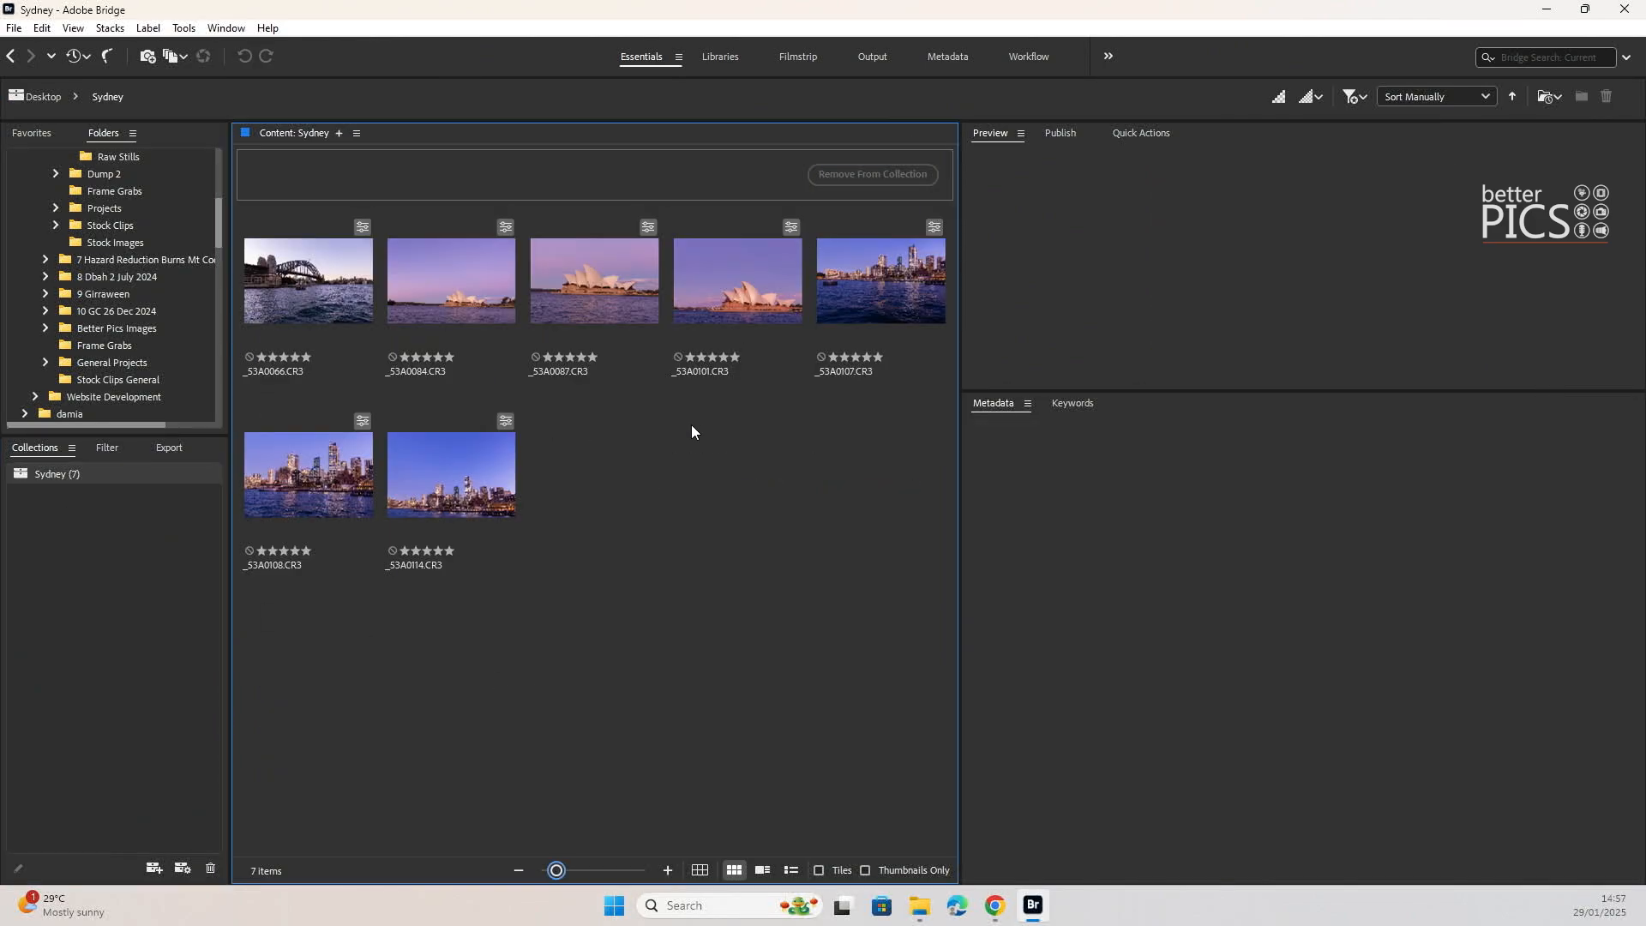
{"action": "left_click", "coordinate": [458, 319]}
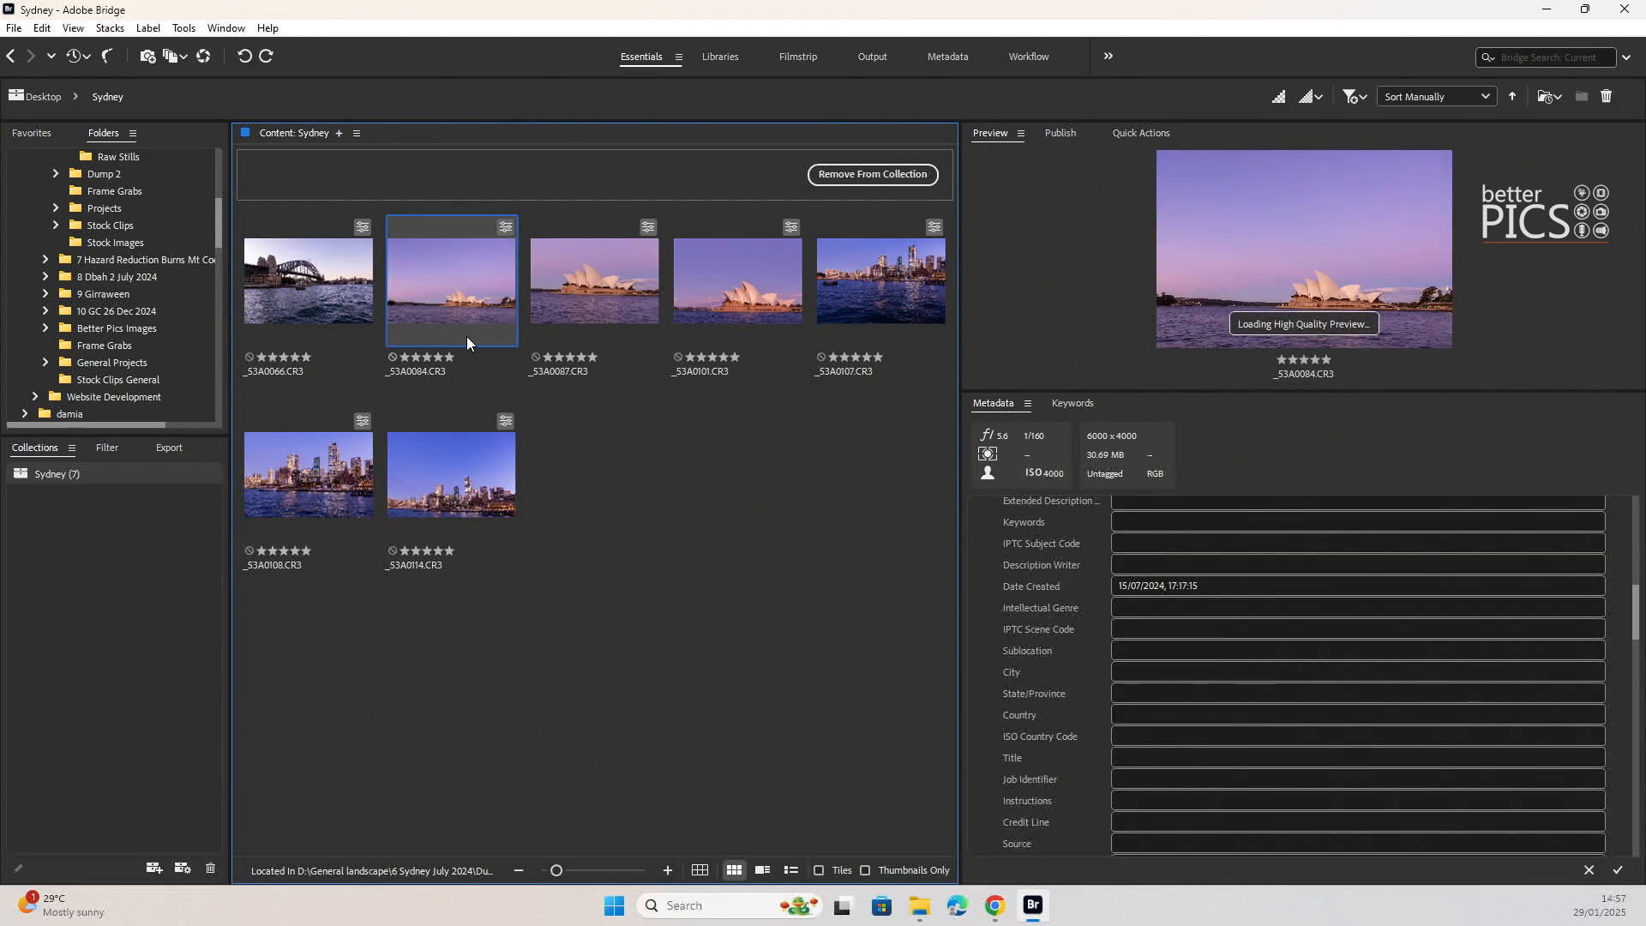
{"action": "left_click", "coordinate": [764, 287], "text": "shift"}
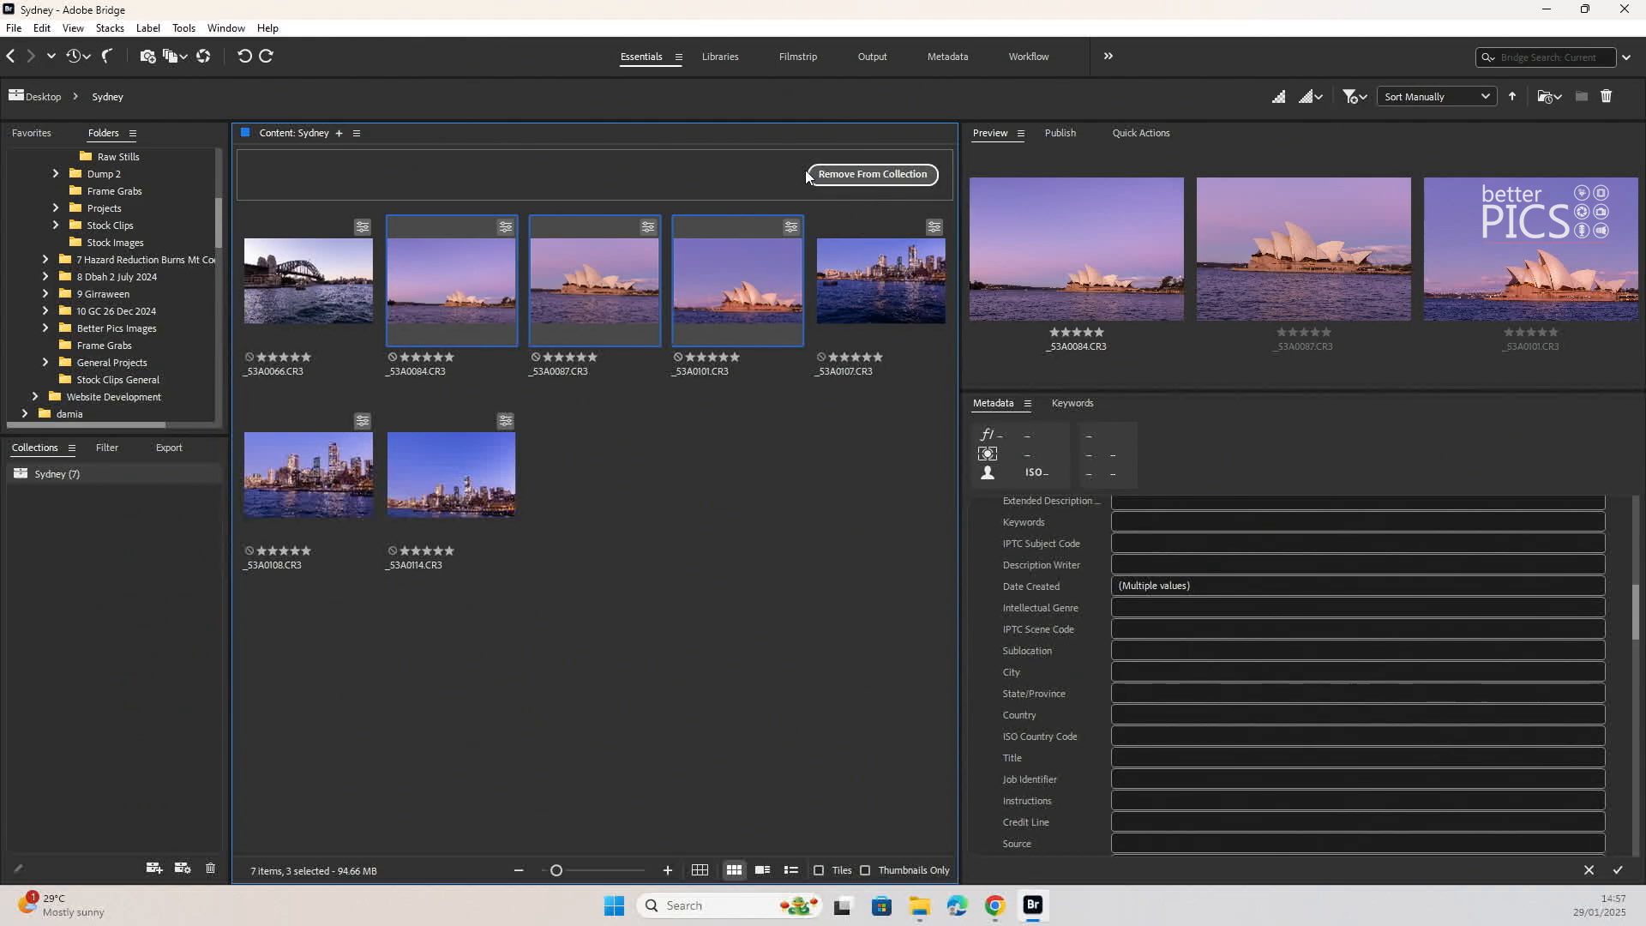
{"action": "left_click", "coordinate": [861, 167]}
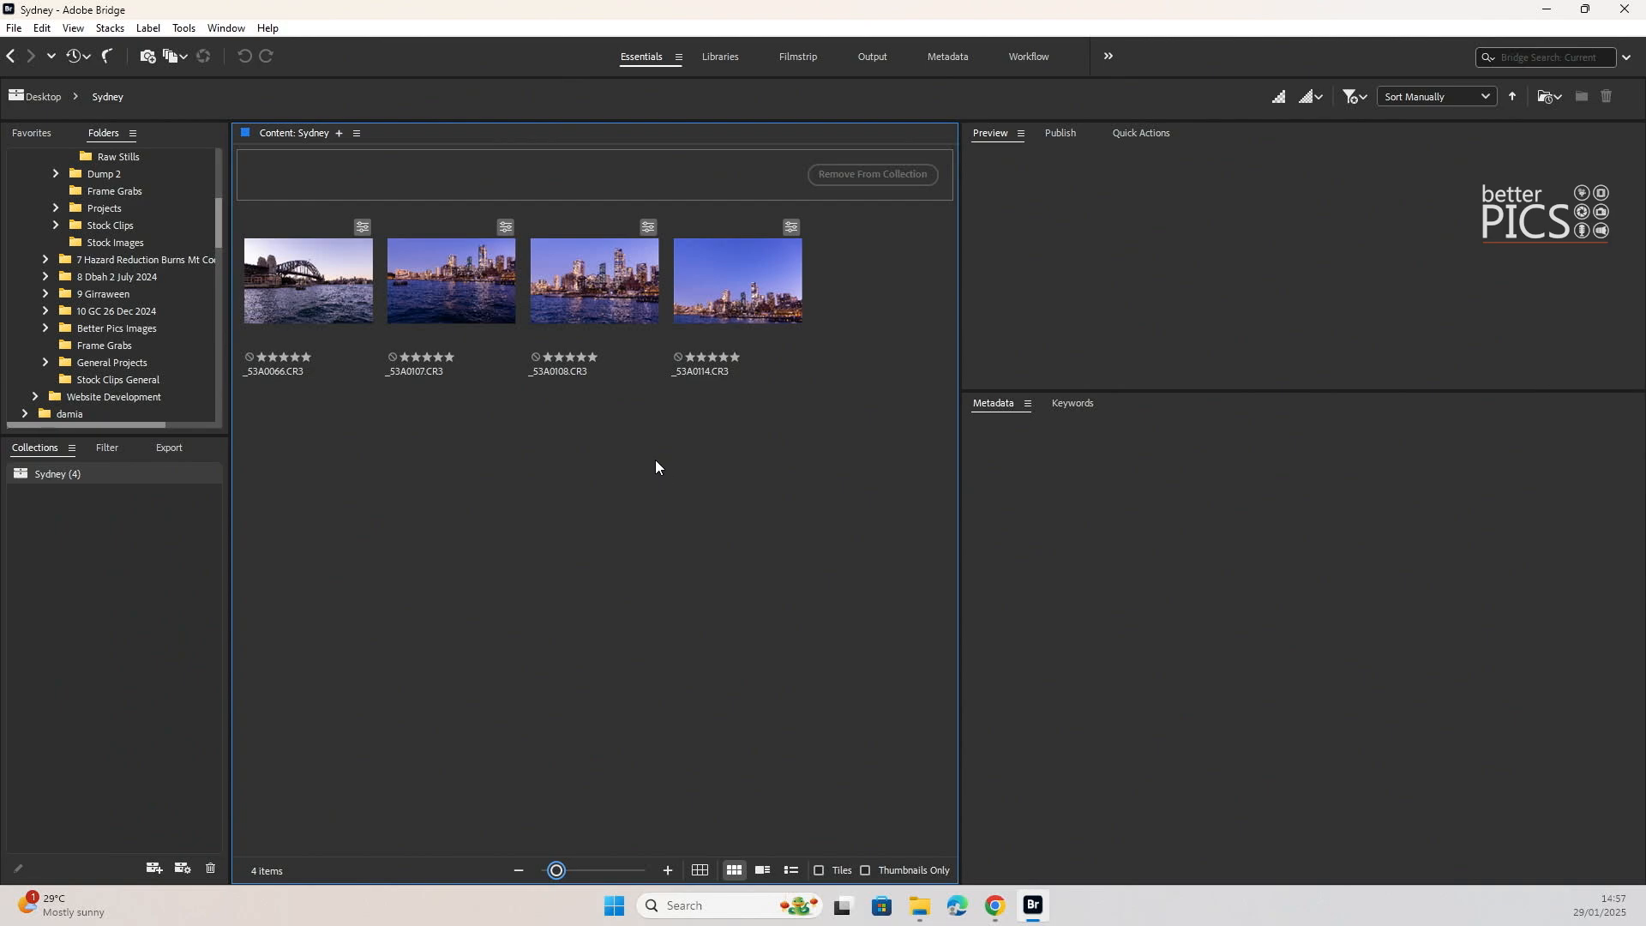
- Preview the photos remaining in the Sydney collection one by one, ending on the harbour bridge photo _53A0066.CR3
{"action": "left_click", "coordinate": [473, 291]}
{"action": "left_click", "coordinate": [602, 272]}
{"action": "left_click", "coordinate": [763, 268]}
{"action": "left_click", "coordinate": [619, 300]}
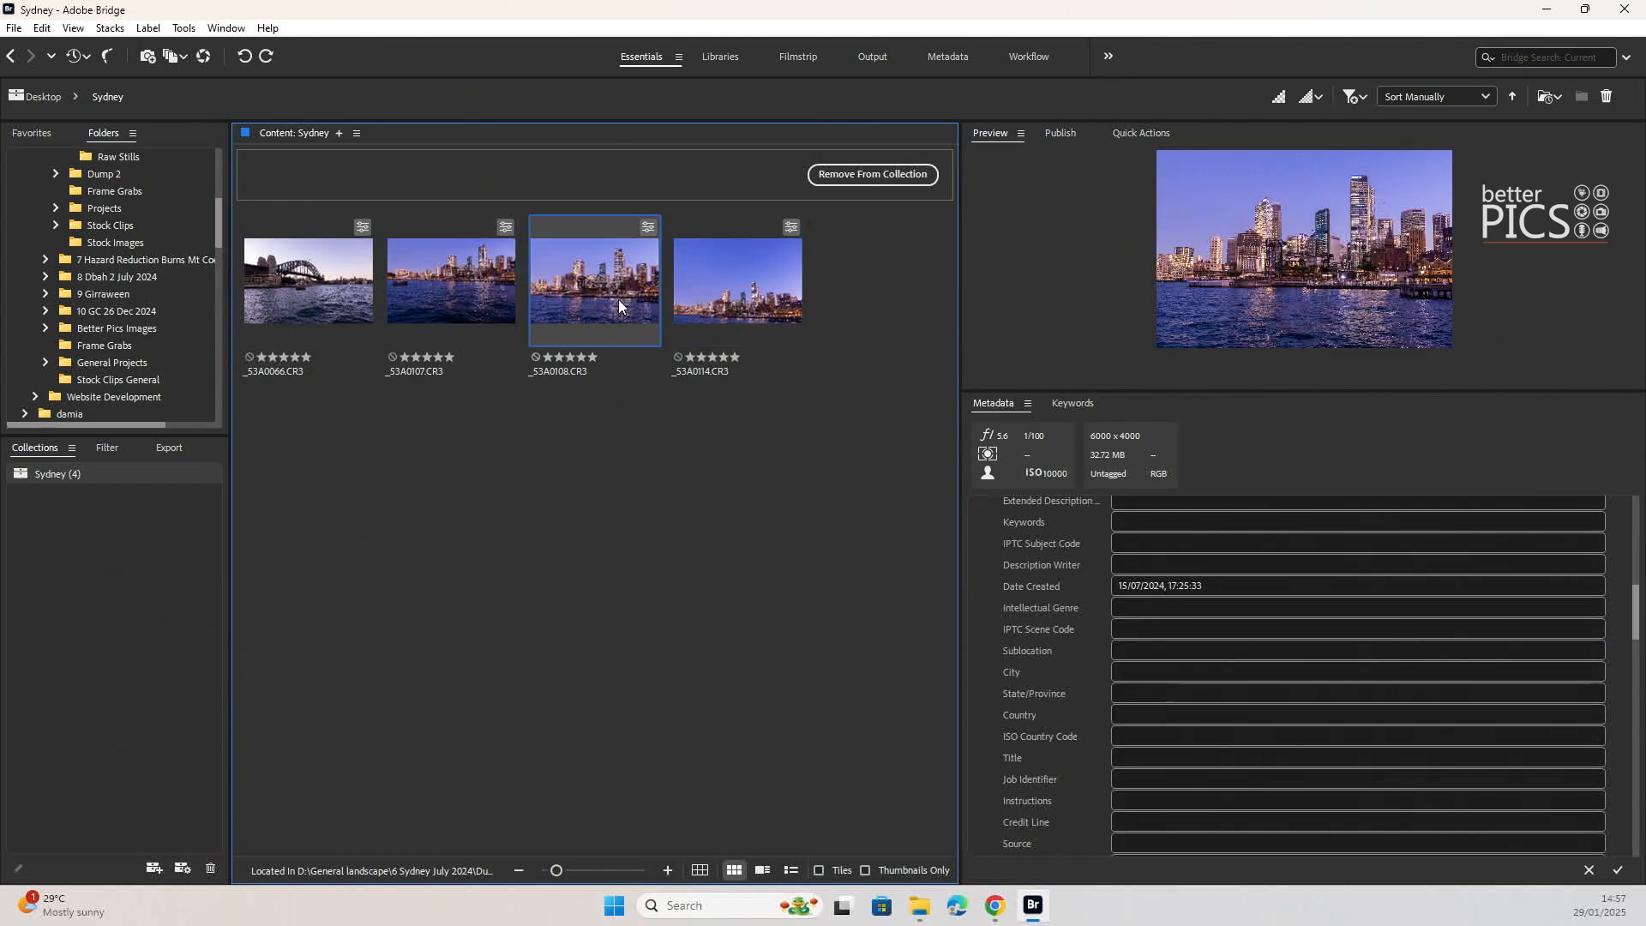
{"action": "left_click", "coordinate": [466, 296]}
{"action": "left_click", "coordinate": [341, 290]}
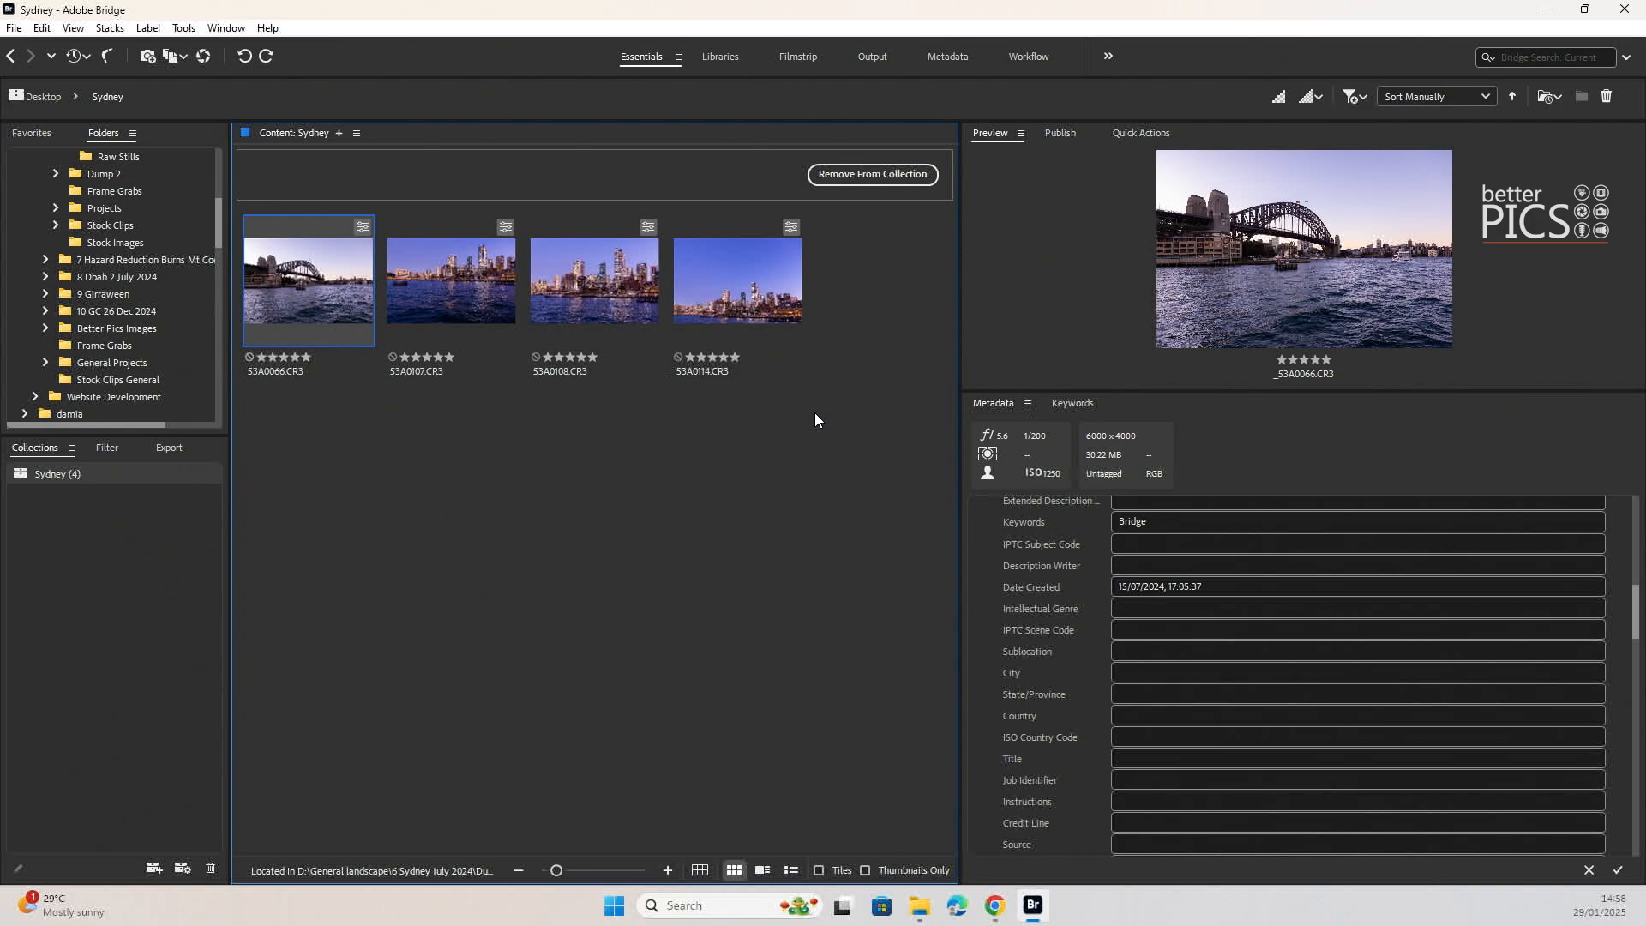
- Select all photos in the Sydney collection and examine the destination folders offered for copying them, without copying anything
{"action": "left_click_drag", "start_coordinate": [809, 431], "coordinate": [305, 290]}
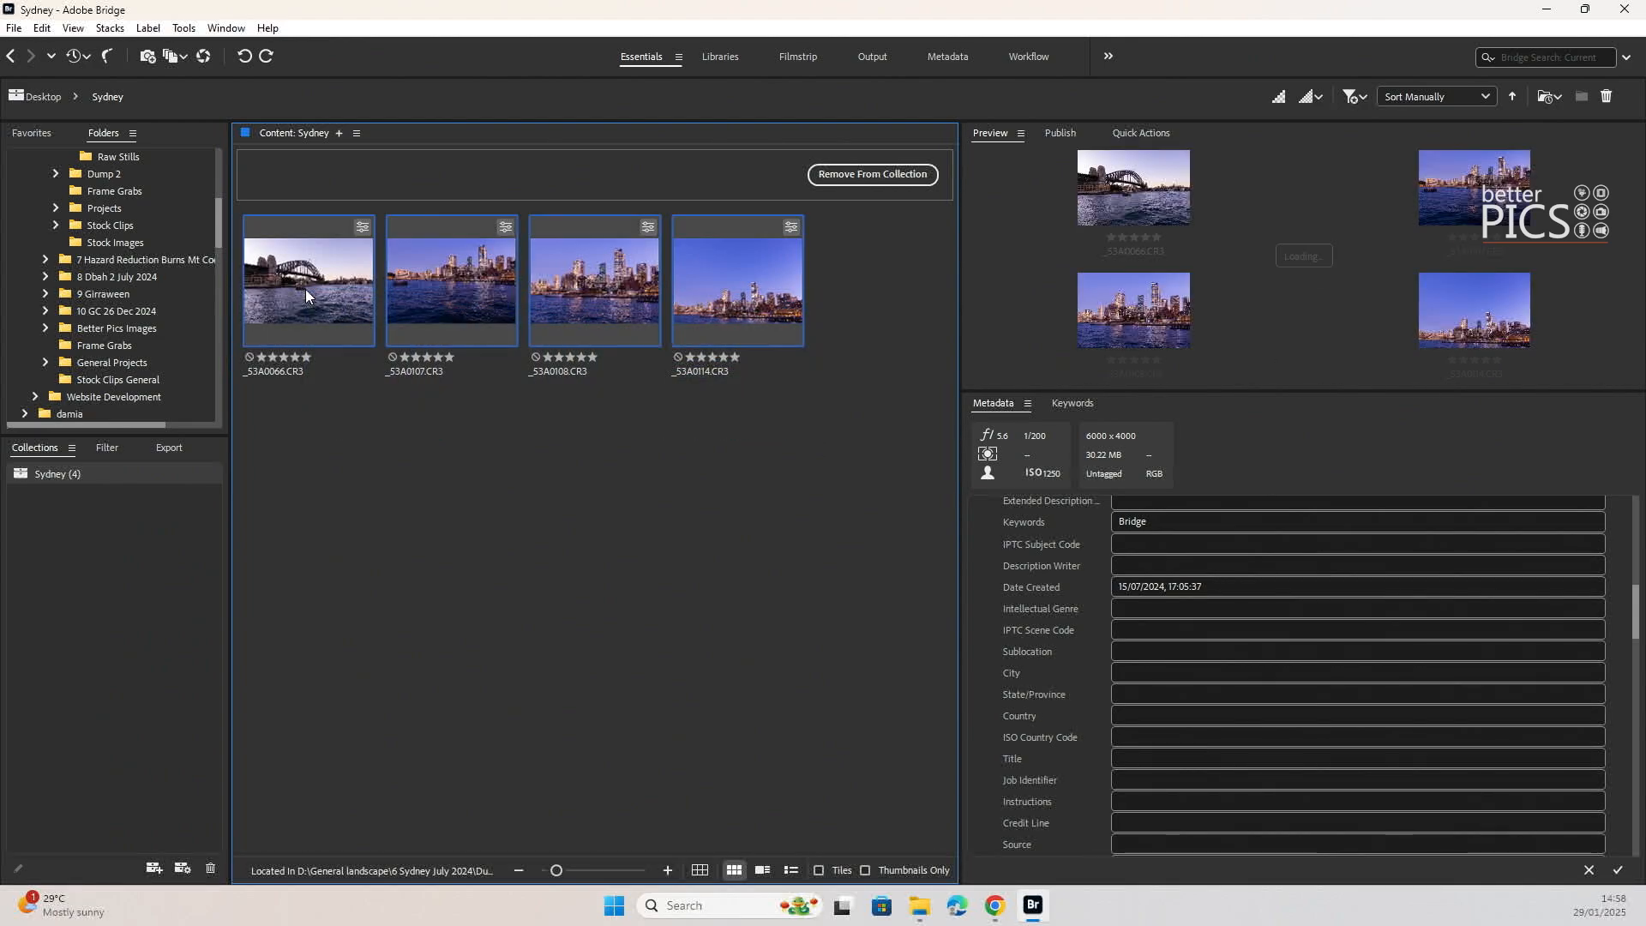
{"action": "right_click", "coordinate": [305, 290]}
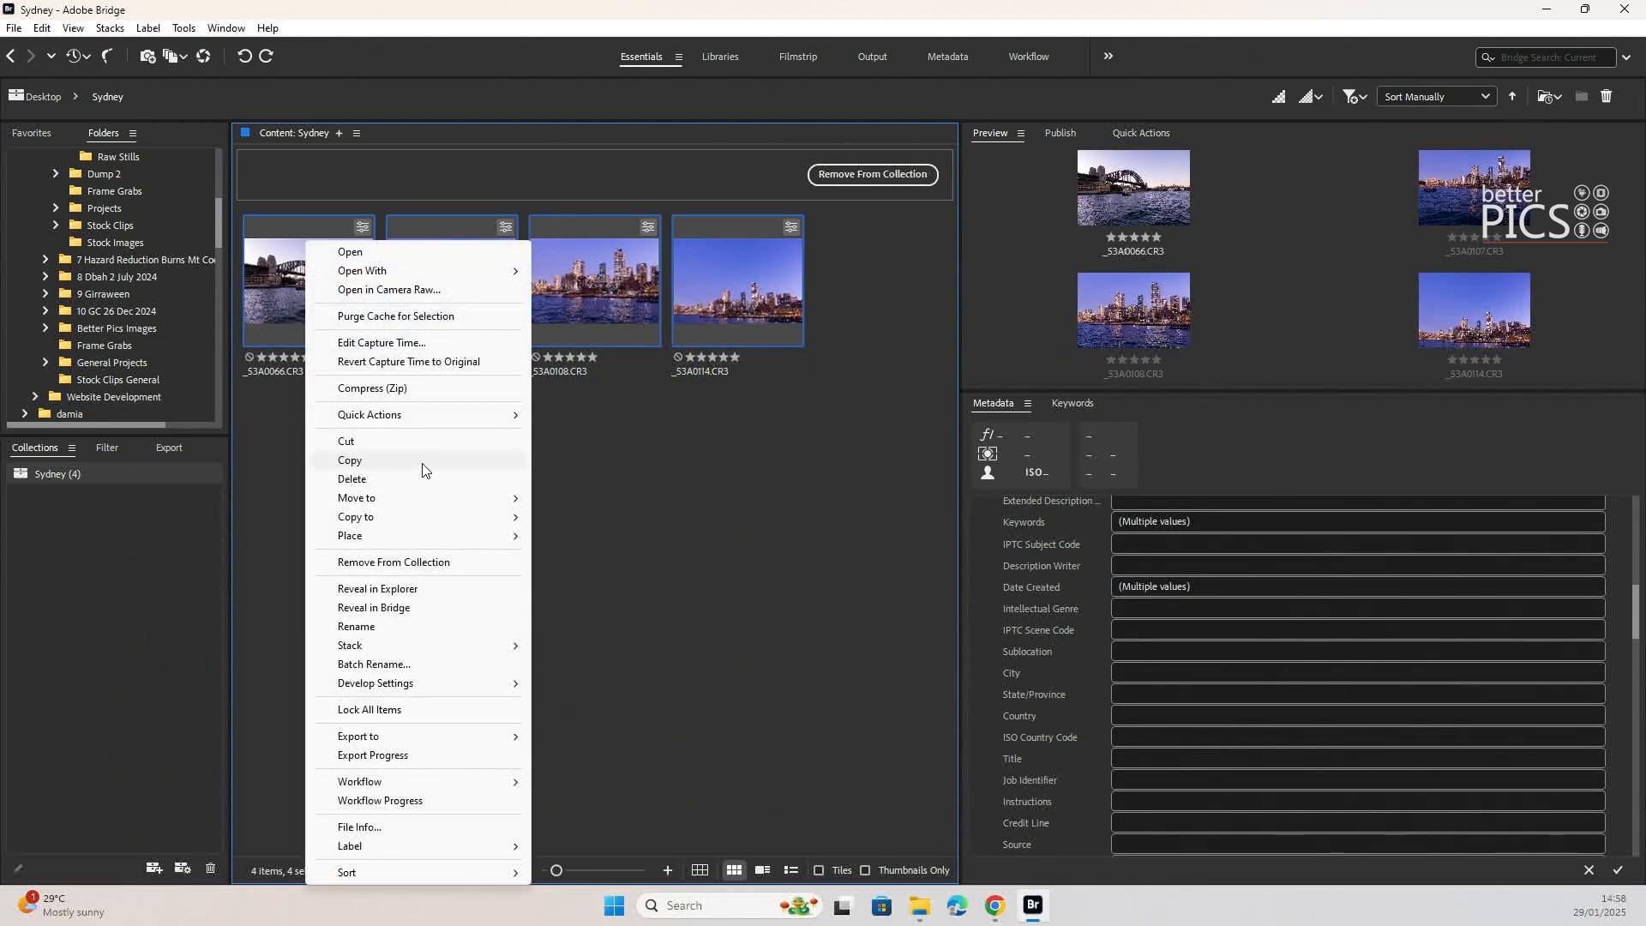
{"action": "mouse_move", "coordinate": [498, 519]}
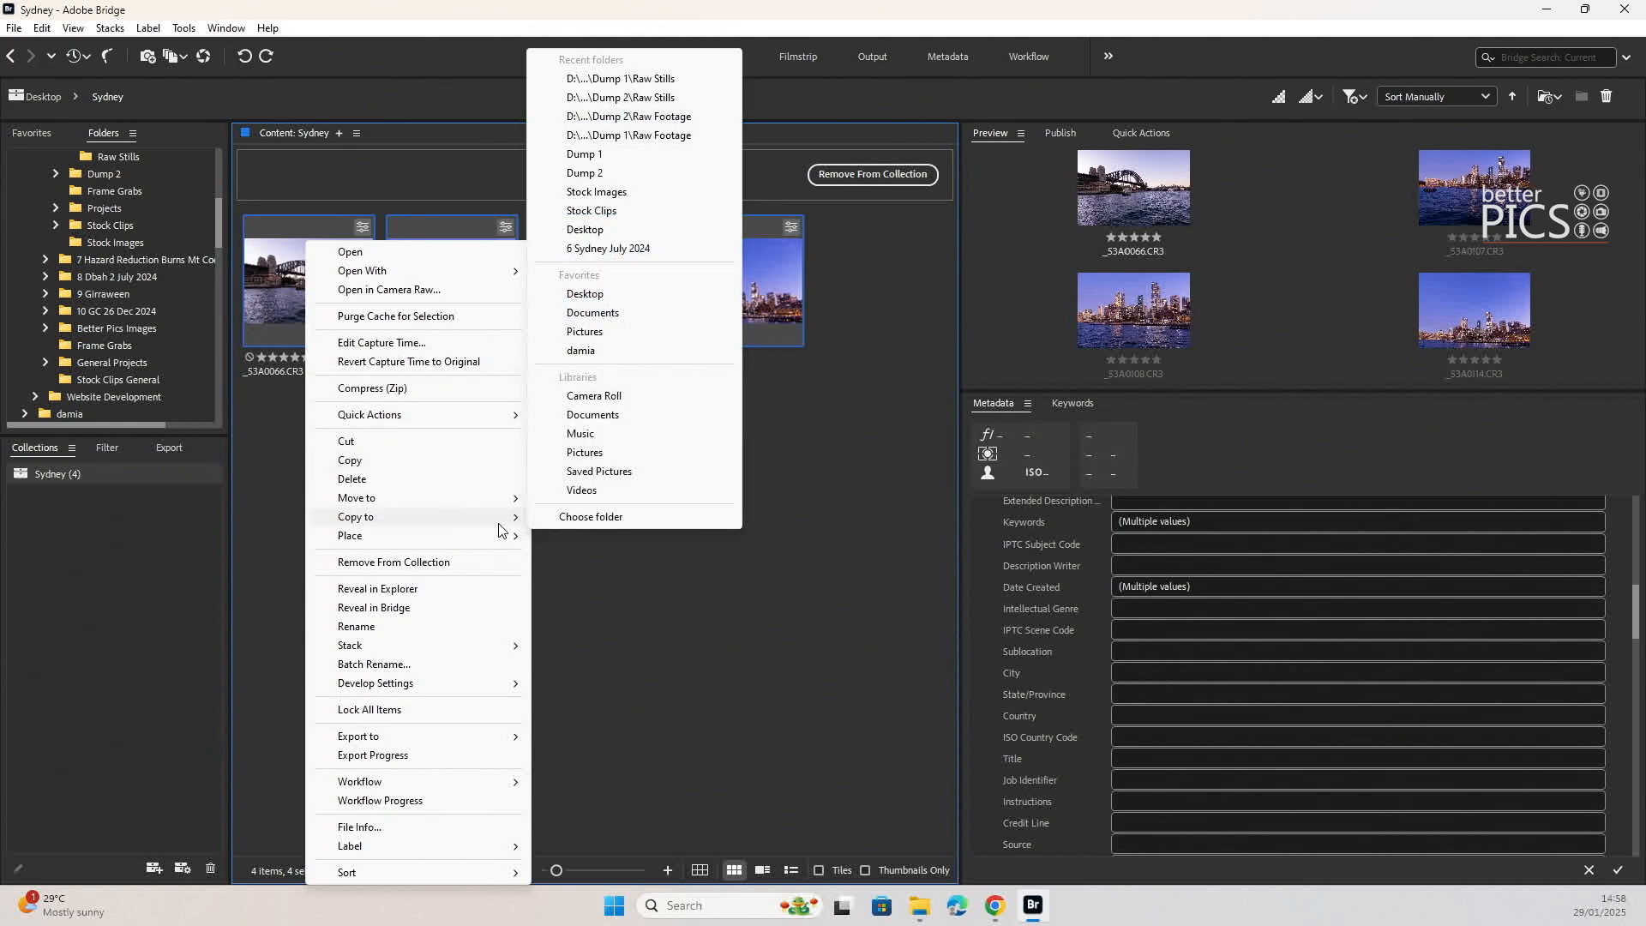
{"action": "left_click", "coordinate": [598, 518]}
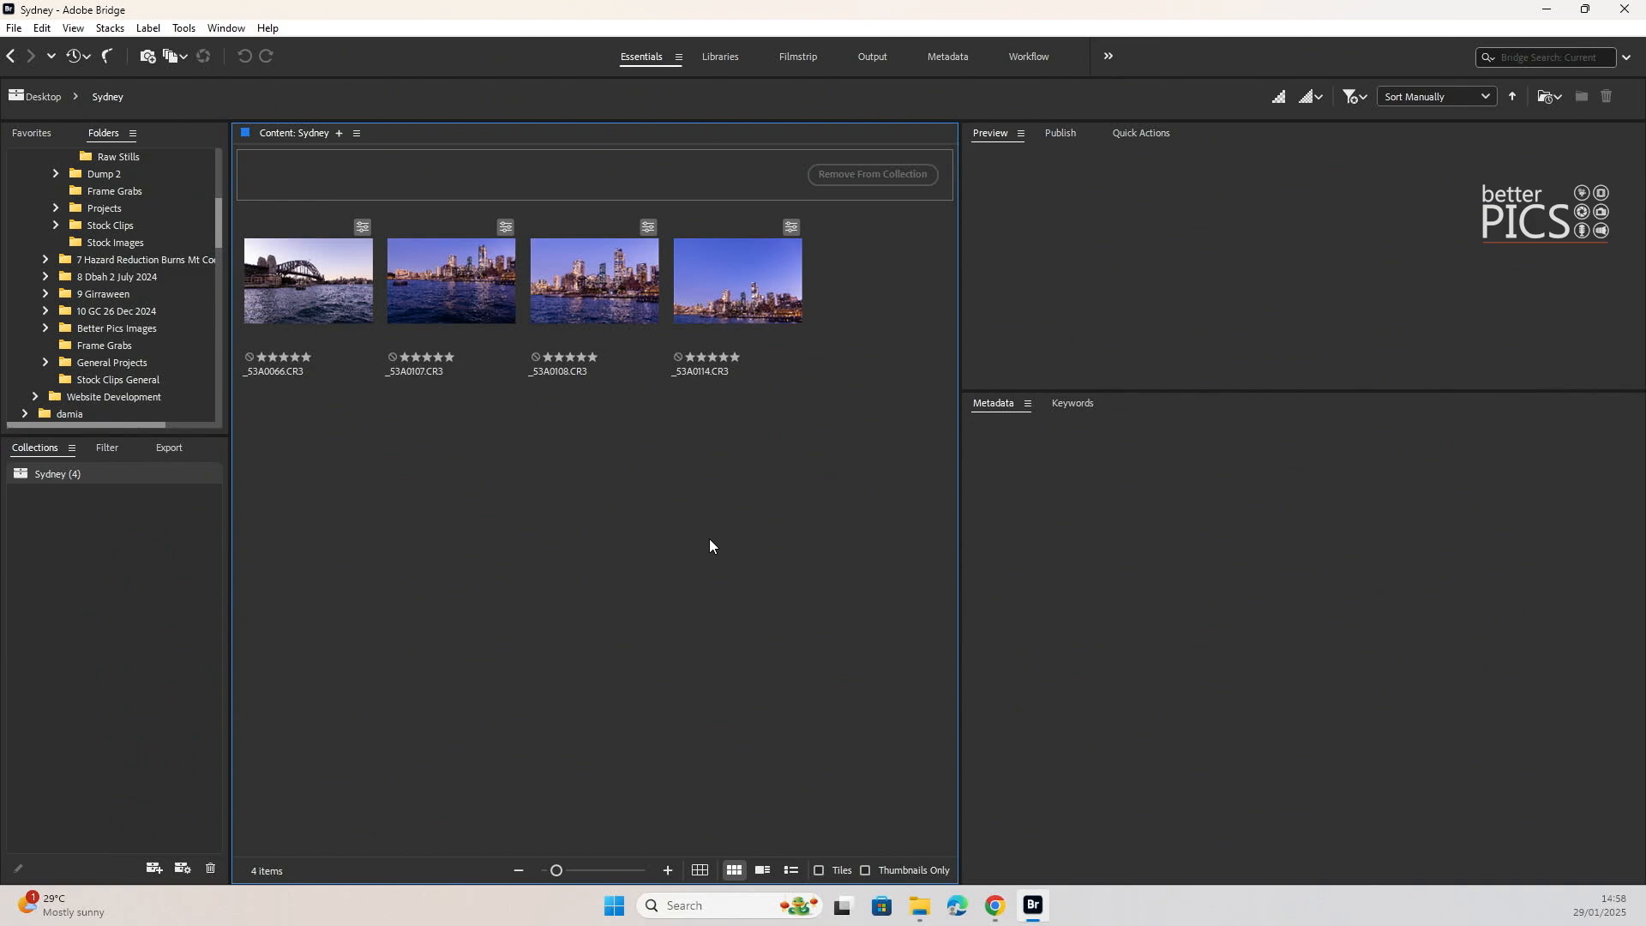